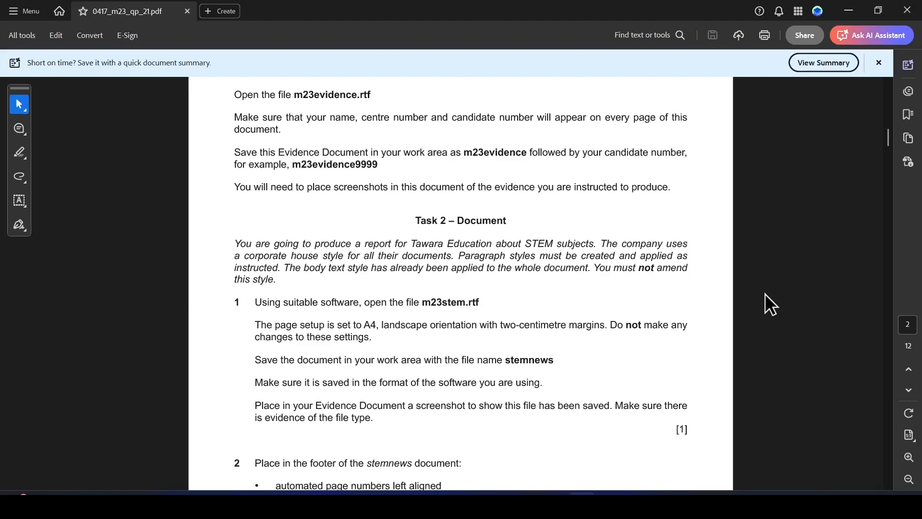
Highlight the Task 2 – Document heading, plus February/March 2023 and Document Production on the cover page
click(20, 151)
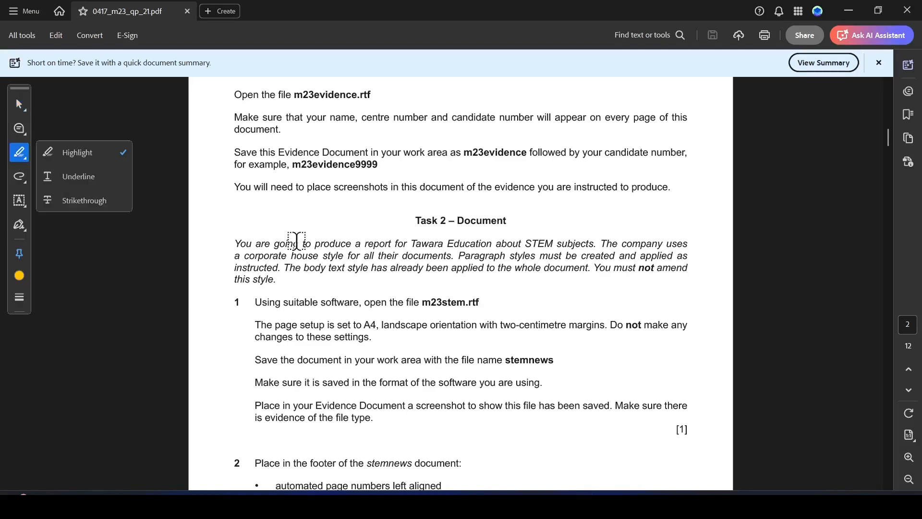
drag(416, 220, 506, 220)
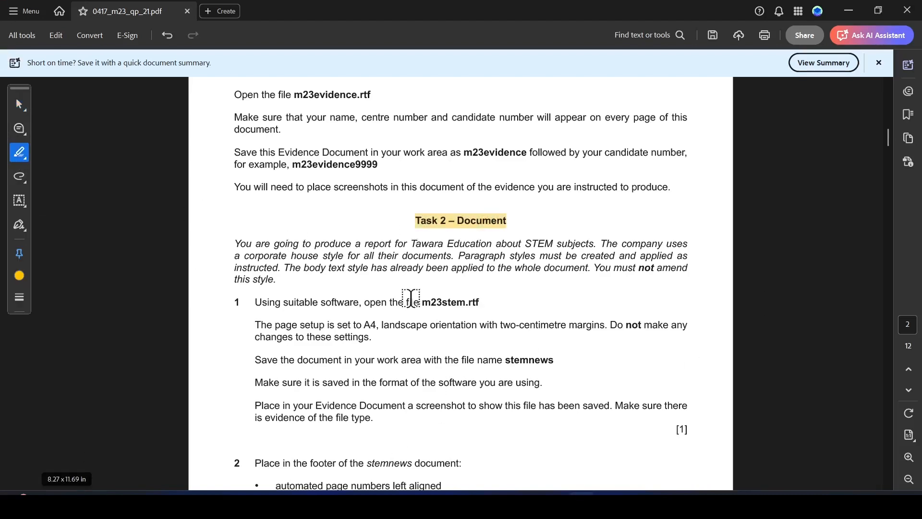
scroll(615, 240, up, 5)
scroll(615, 240, up, 15)
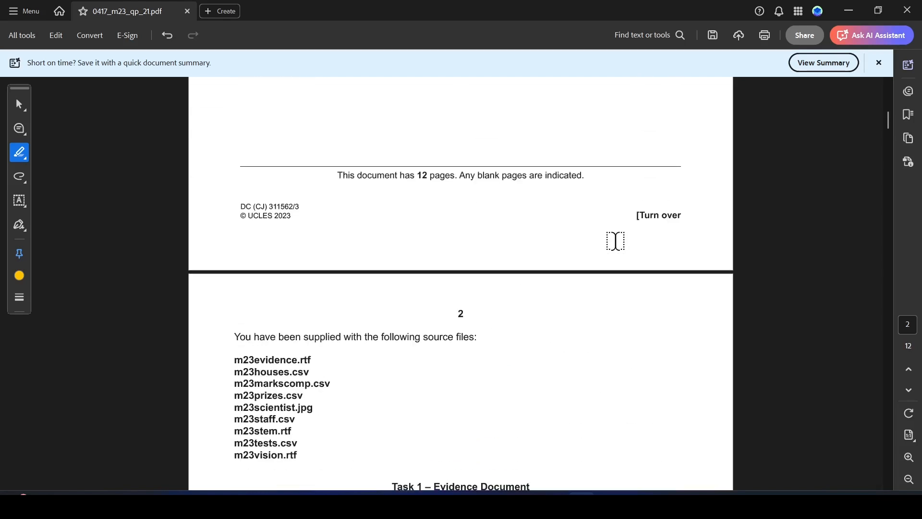
drag(597, 247, 681, 245)
scroll(578, 329, down, 2)
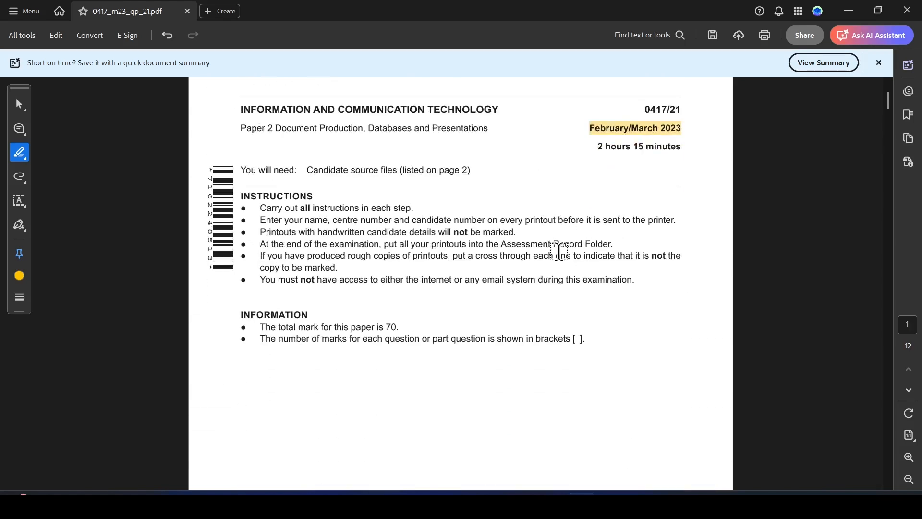
drag(276, 130, 363, 129)
scroll(412, 221, down, 15)
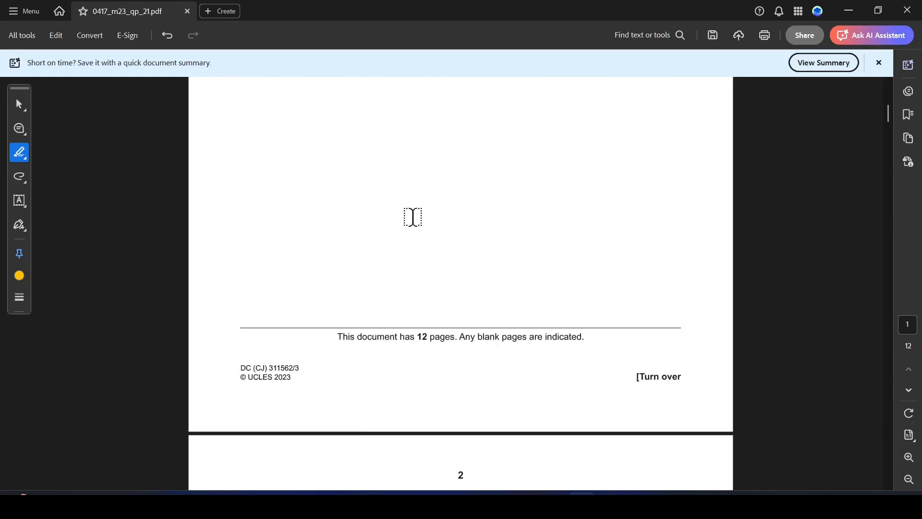
scroll(413, 245, down, 1)
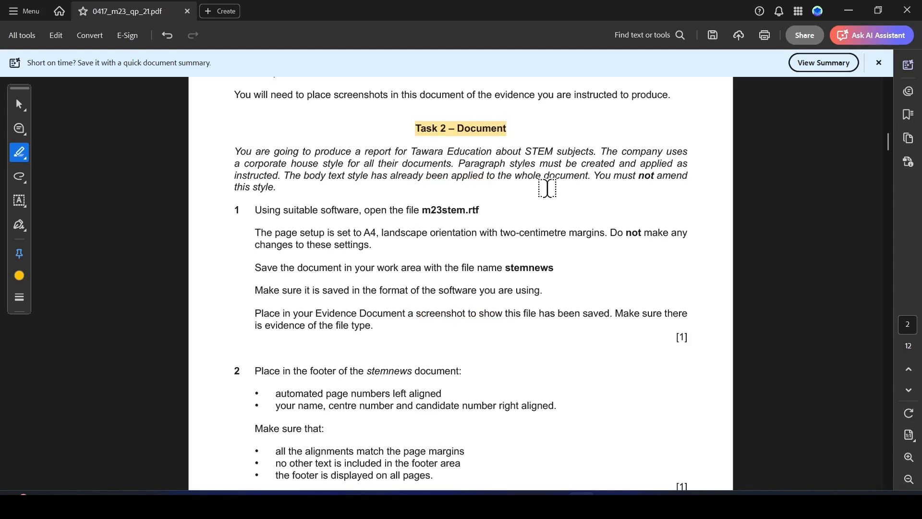
Highlight STEM, body, not amend, this style and just the m23stem.rtf file name in yellow
drag(525, 152, 555, 155)
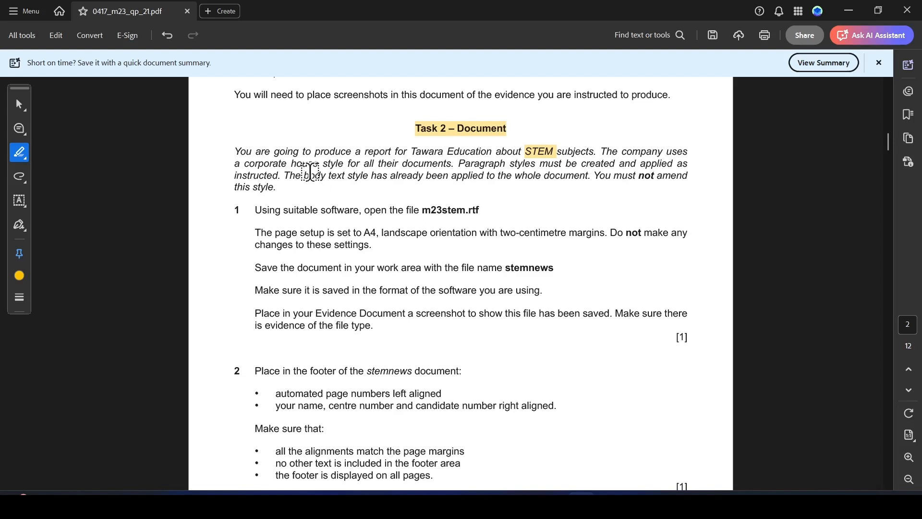
drag(304, 176, 370, 177)
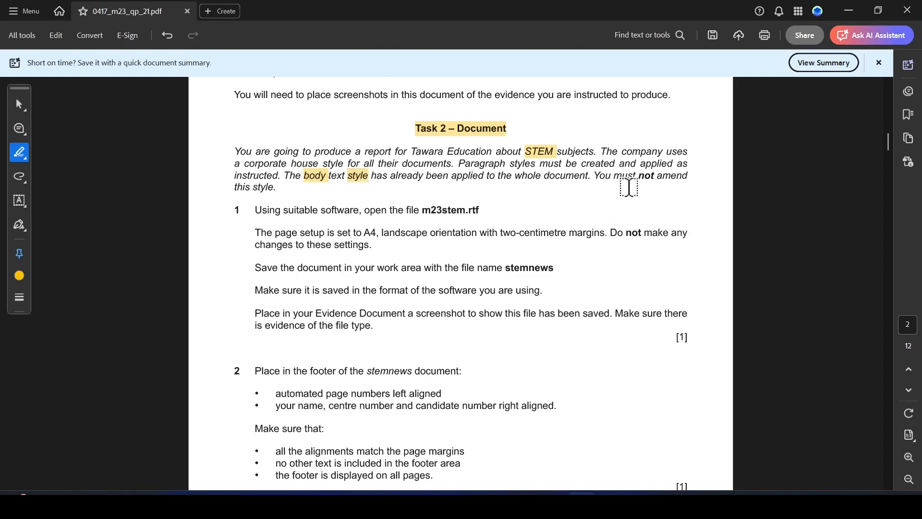
drag(639, 176, 686, 177)
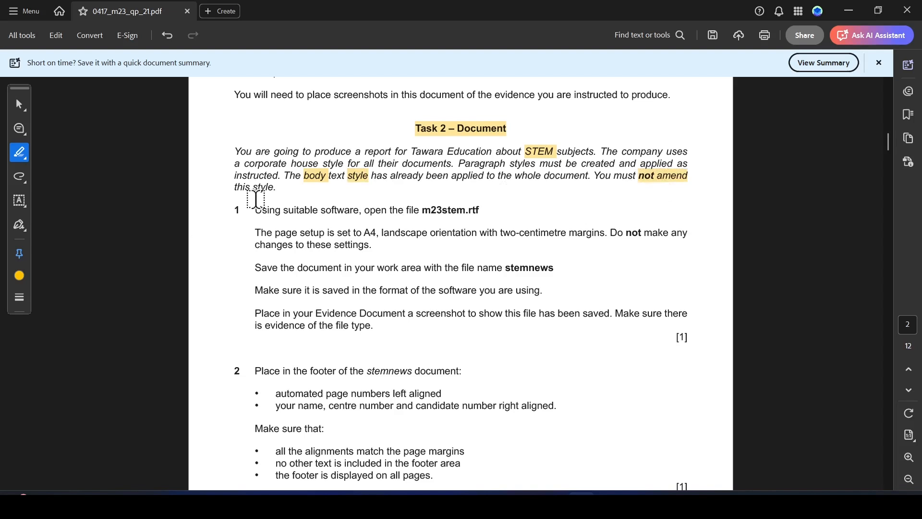
drag(234, 187, 270, 188)
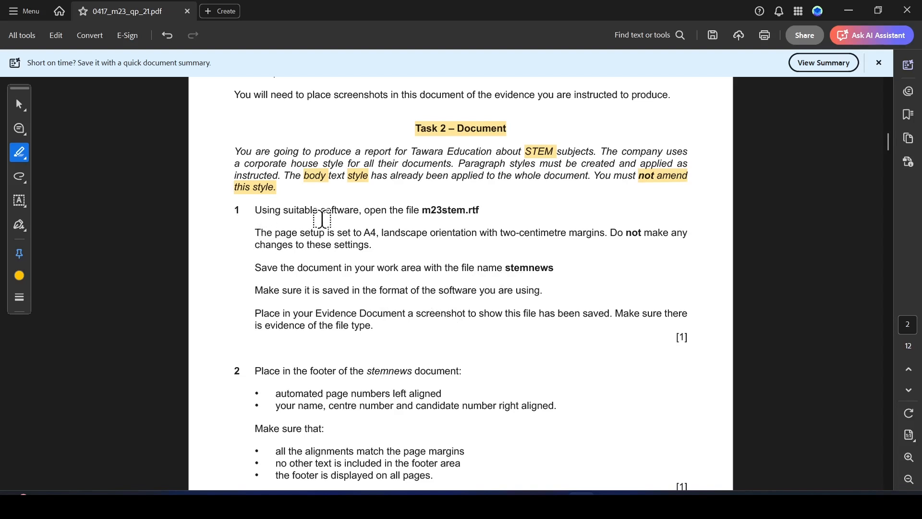
drag(420, 209, 505, 208)
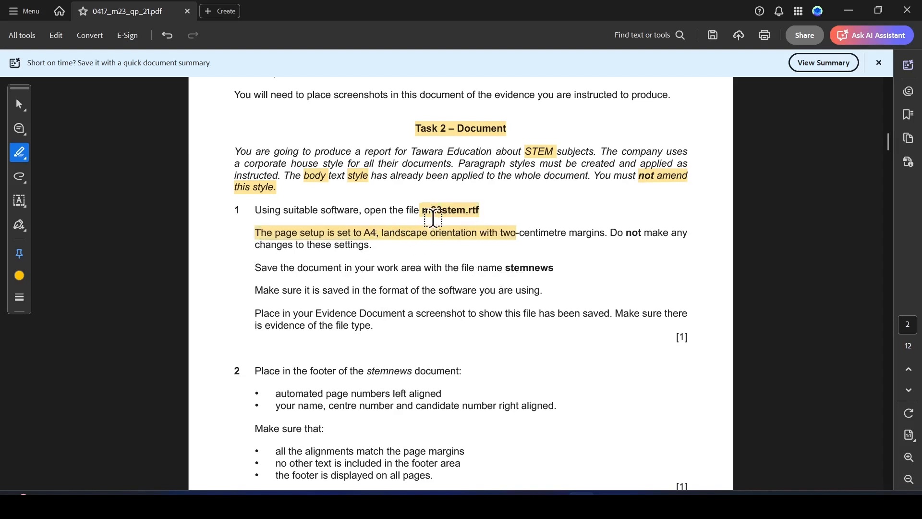
key(ctrl+z)
drag(422, 210, 481, 210)
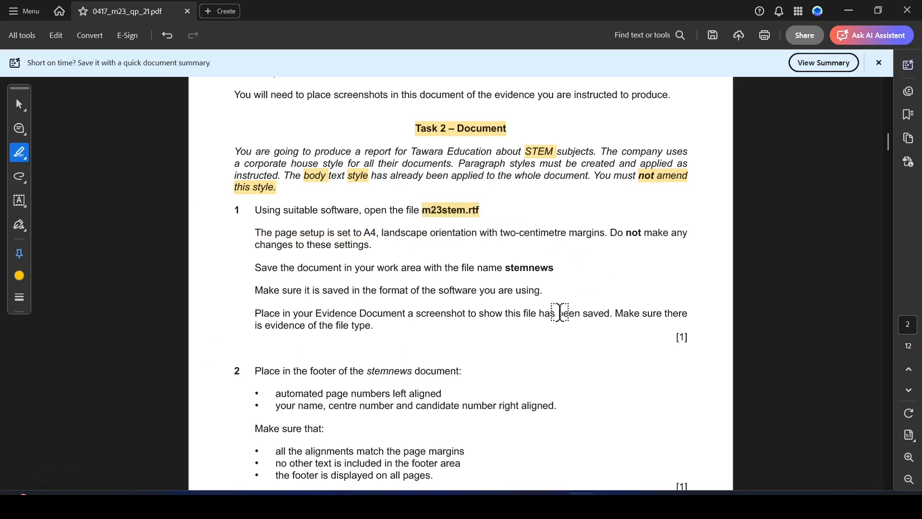
Extract all files from the 0417_m23_sf_21 archive to the suggested folder
mouse_move(554, 492)
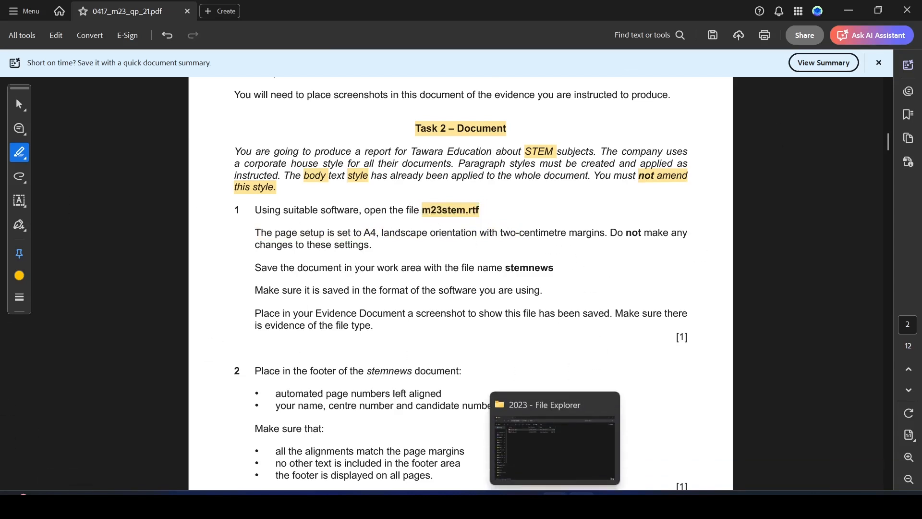
click(557, 457)
click(147, 126)
right_click(147, 126)
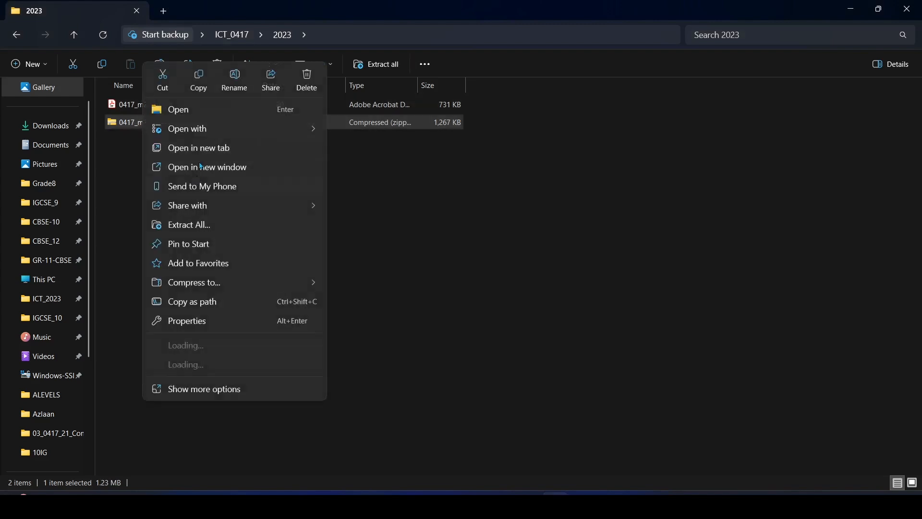
click(199, 225)
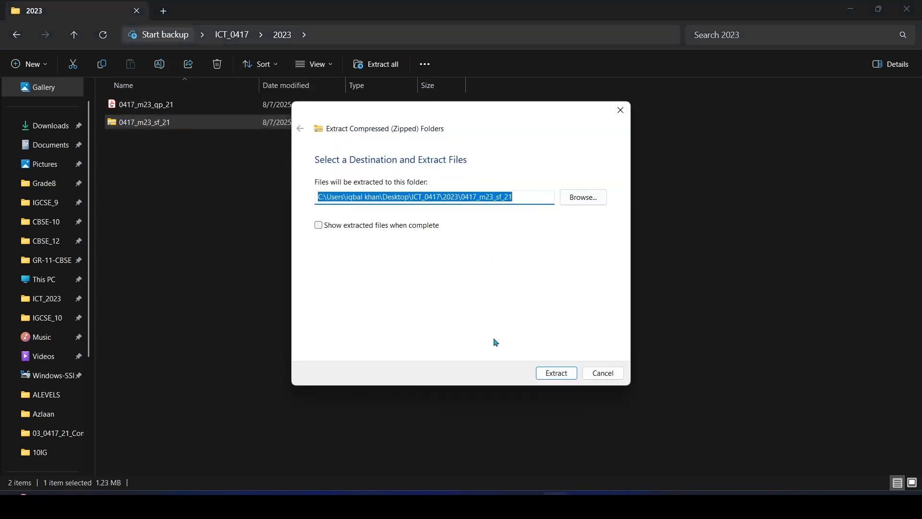
click(556, 373)
Open m23stem in Word from the March 2023 confidential source files folder
double_click(165, 105)
double_click(166, 107)
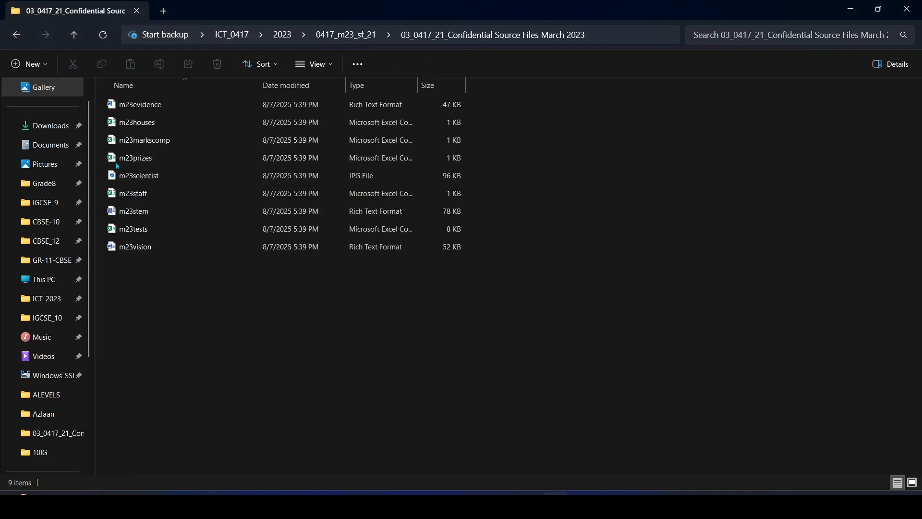
double_click(148, 212)
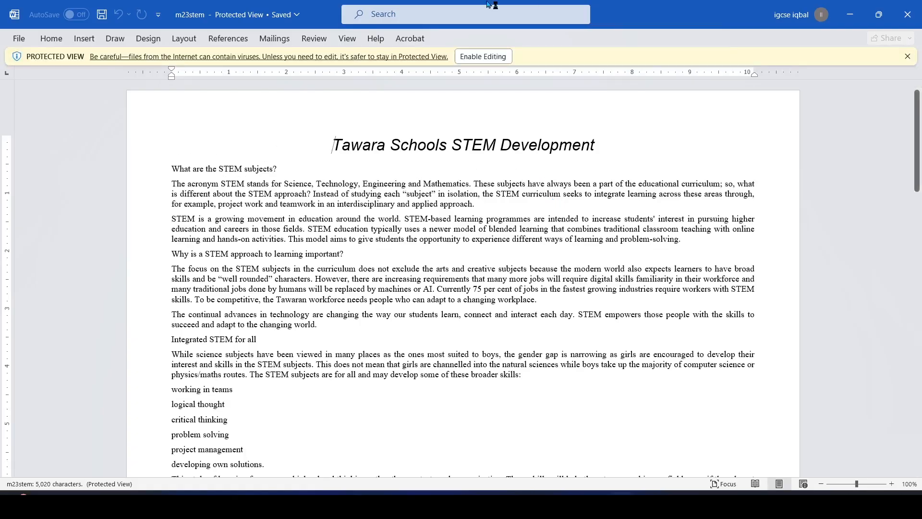
Enable editing for m23stem and switch back to the Acrobat instructions
click(488, 57)
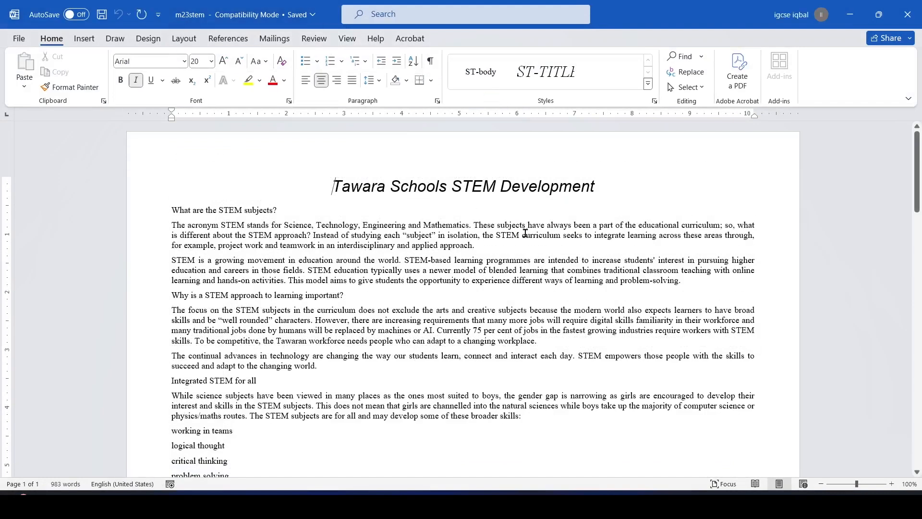
key(alt+Tab)
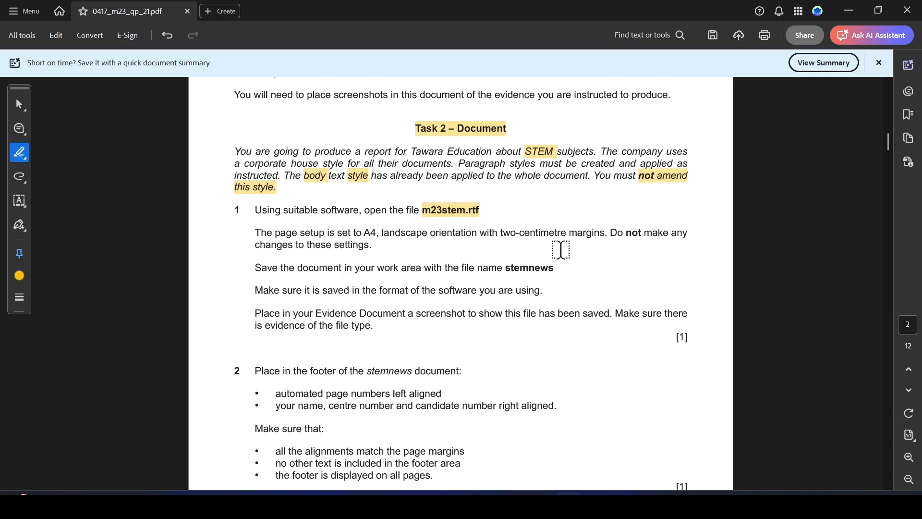
Highlight 'Do not' in the page-setup note and the file name stemnews in yellow
drag(613, 232, 639, 231)
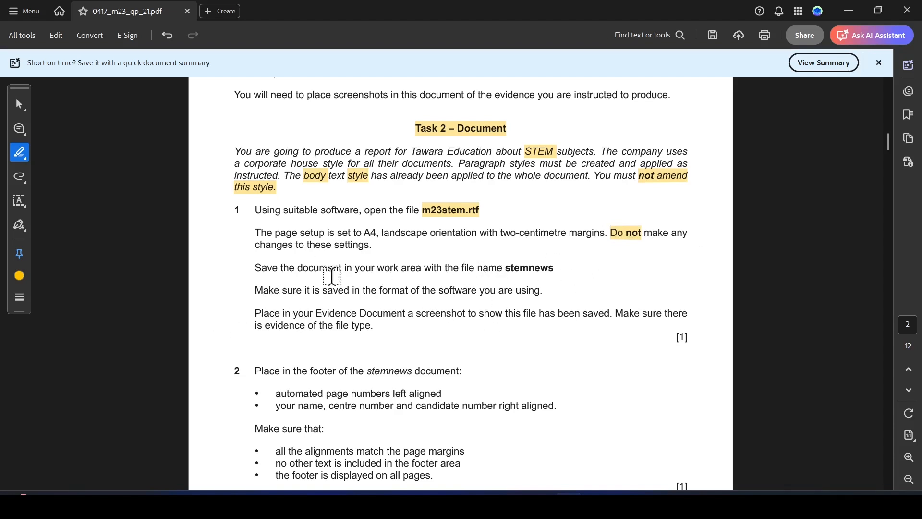
drag(503, 270, 478, 268)
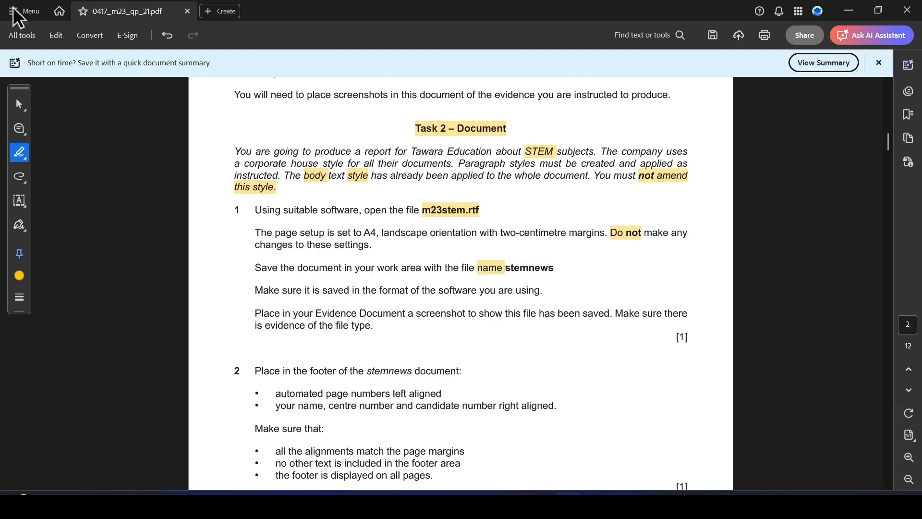
click(21, 103)
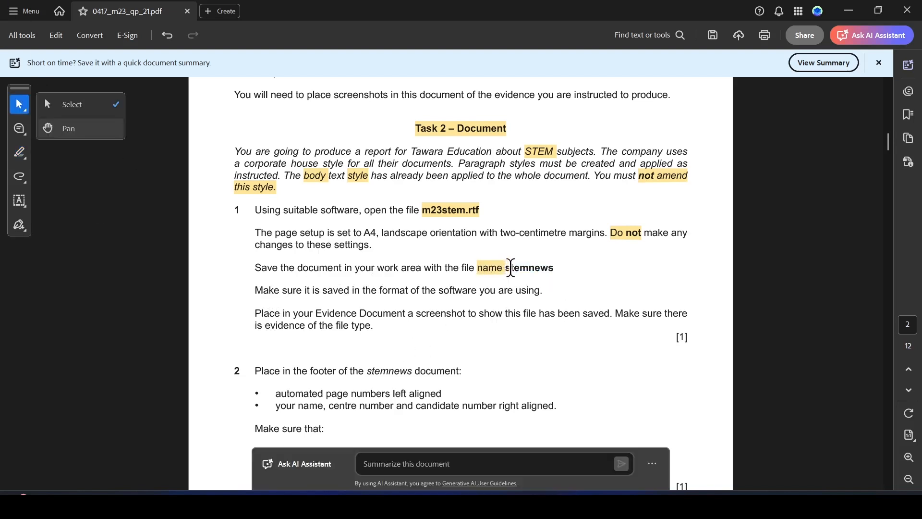
mouse_move(510, 268)
mouse_down()
mouse_move(554, 269)
mouse_move(504, 269)
mouse_up()
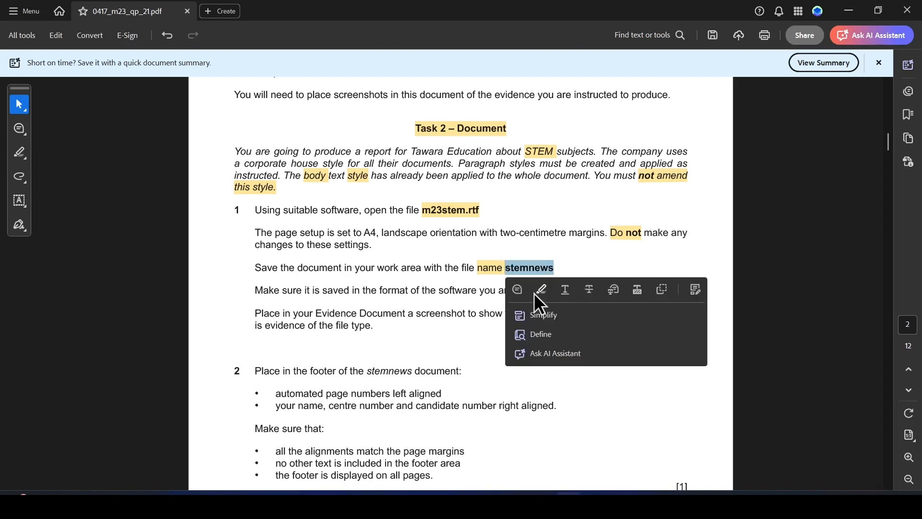
click(539, 290)
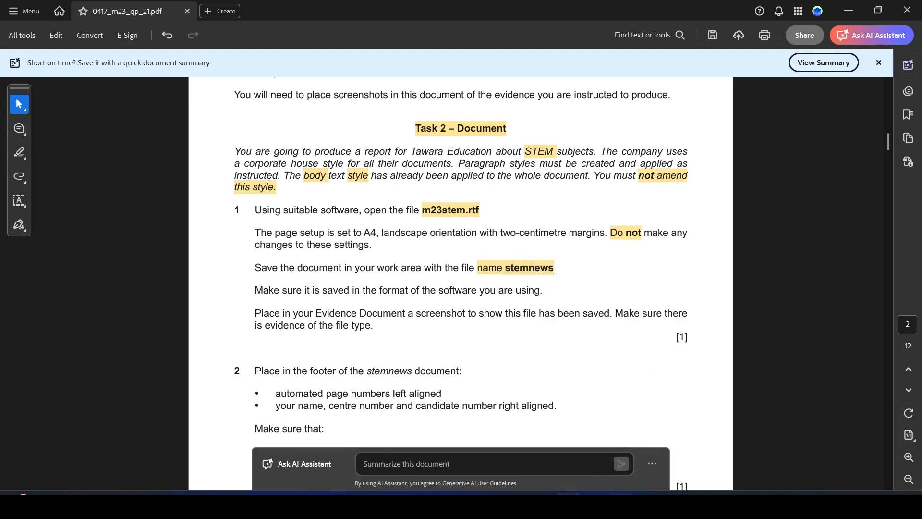
key(alt+Tab)
Save the document as stemnews in Word Document format in the source files folder
click(19, 36)
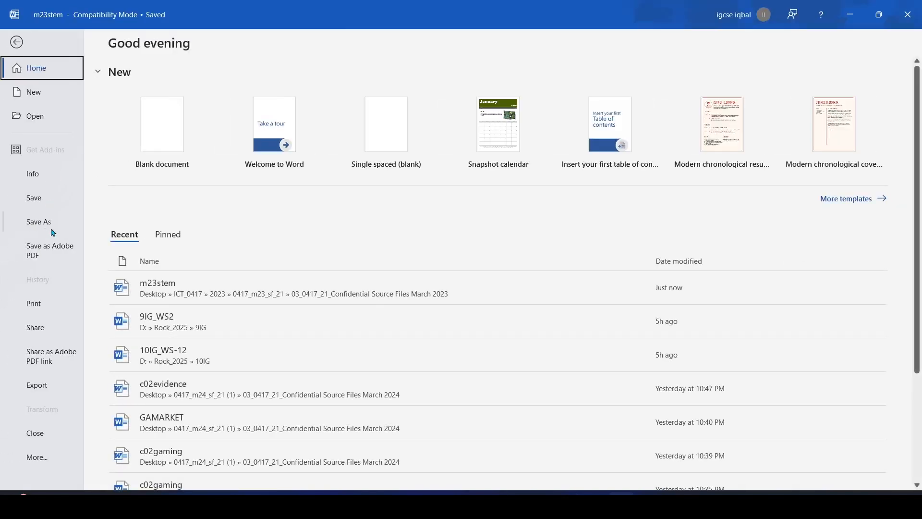
click(53, 223)
click(172, 253)
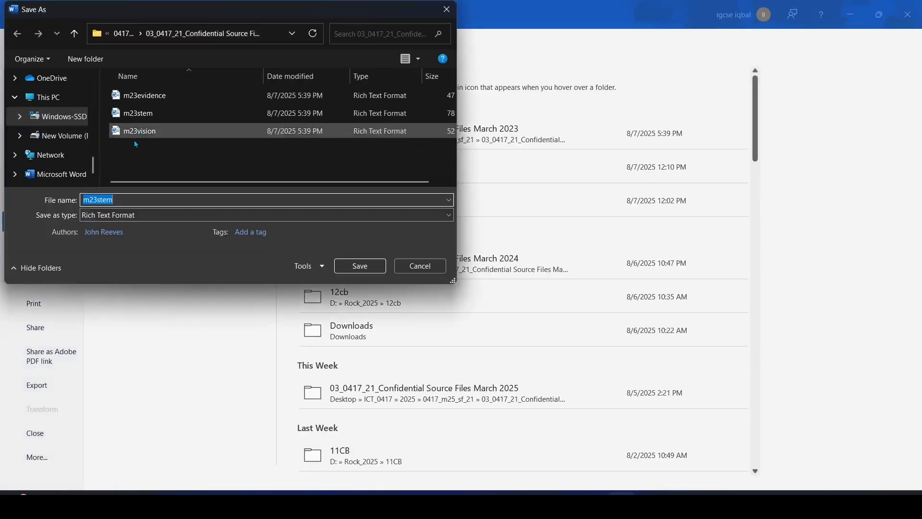
click(145, 216)
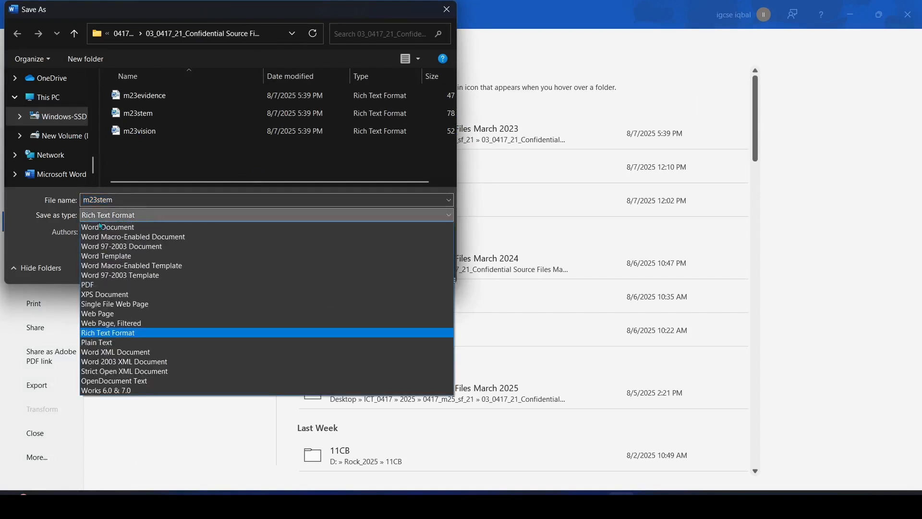
click(126, 198)
double_click(126, 199)
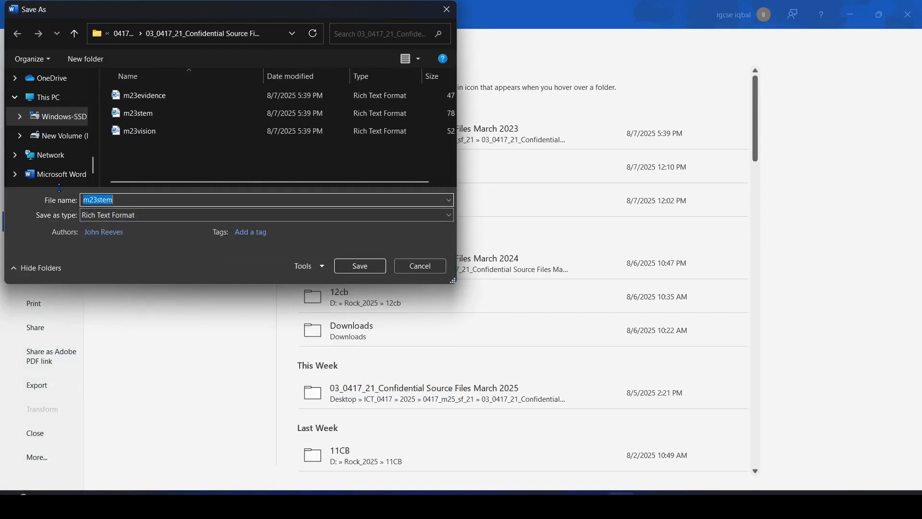
text(stemnews)
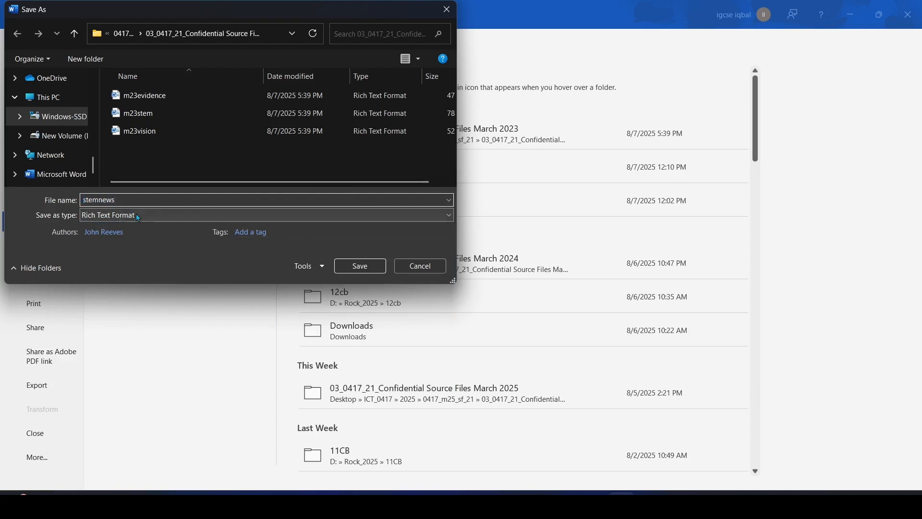
click(139, 216)
click(137, 227)
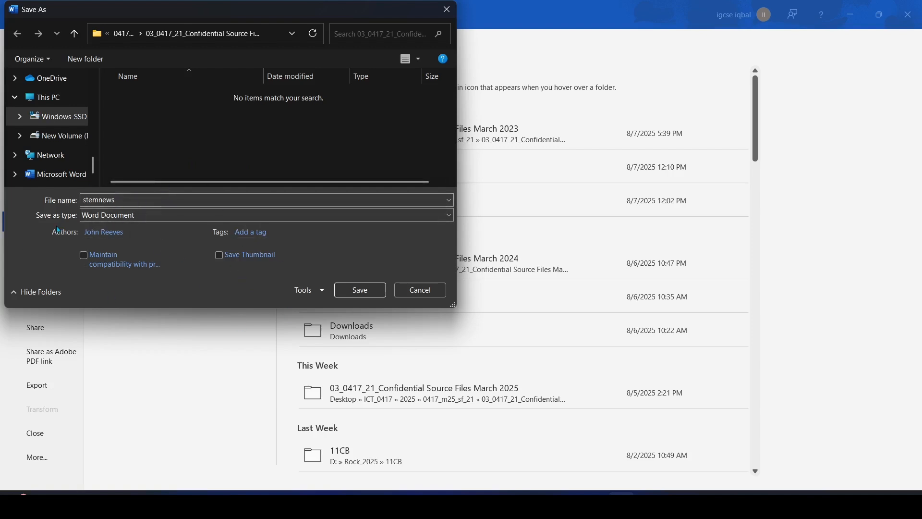
click(361, 291)
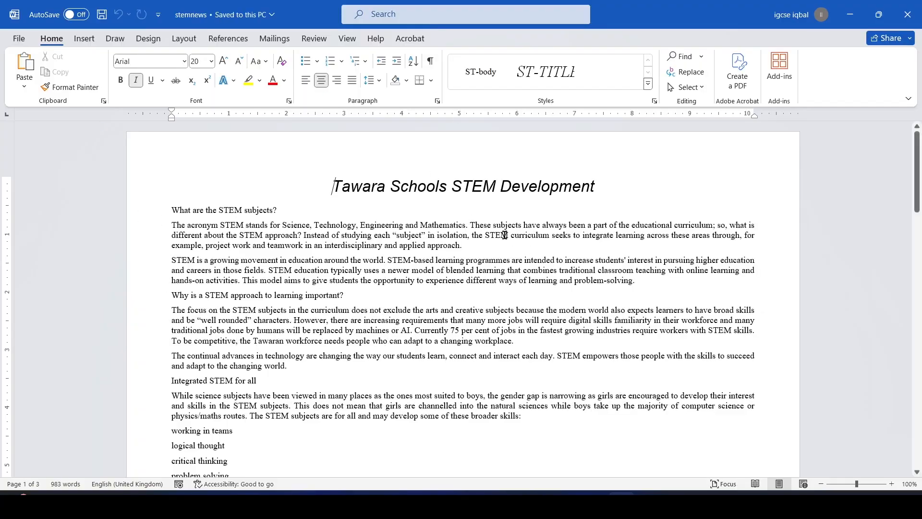
Highlight 'footer of' and the automated page numbers left aligned requirement in the task 2 paper
click(568, 505)
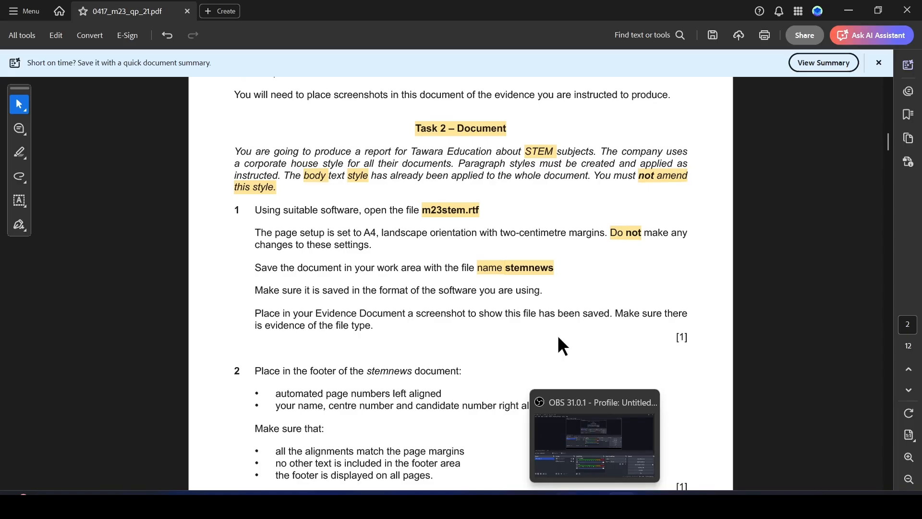
scroll(302, 365, down, 2)
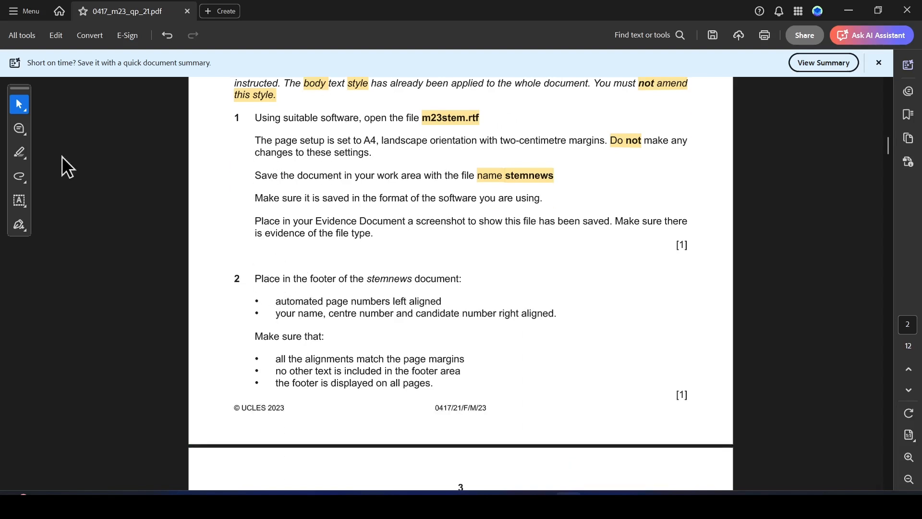
click(19, 153)
drag(311, 279, 459, 280)
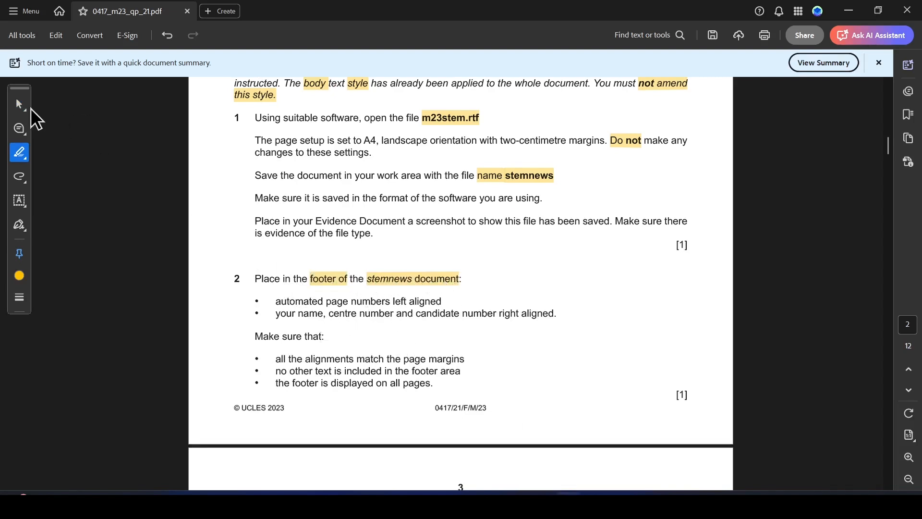
drag(281, 301, 442, 301)
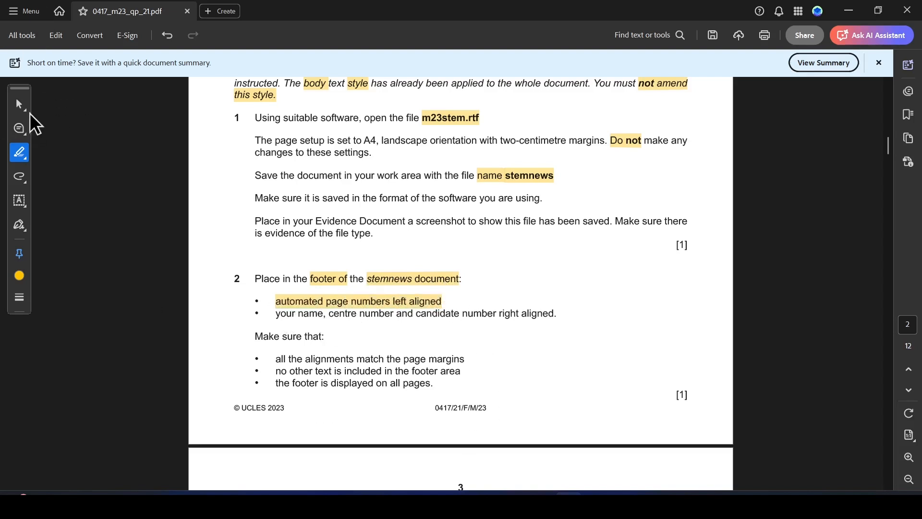
click(20, 105)
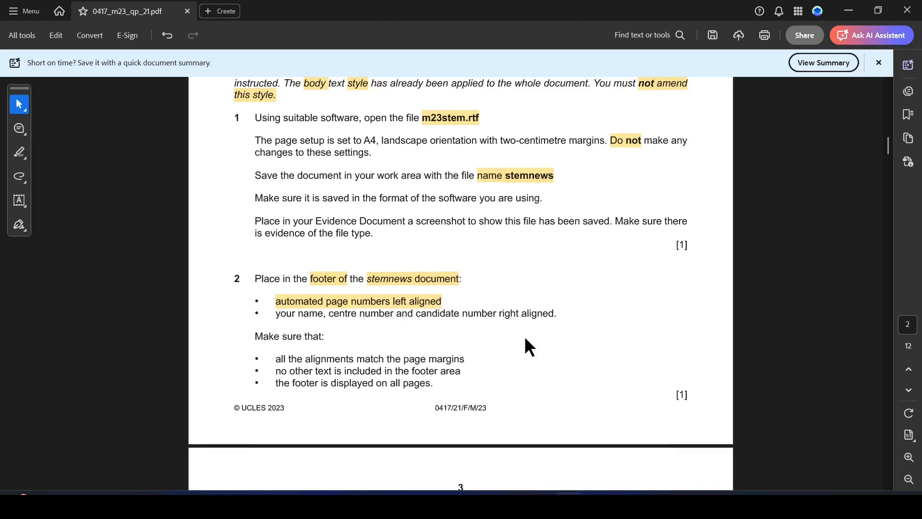
click(620, 504)
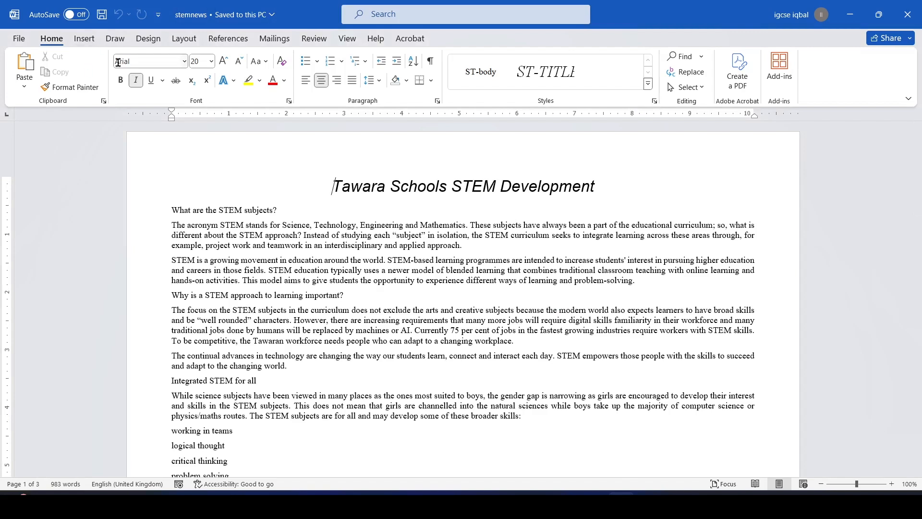
Insert a Plain Number 1 page number at bottom left with candidate details right-aligned in the footer
click(84, 39)
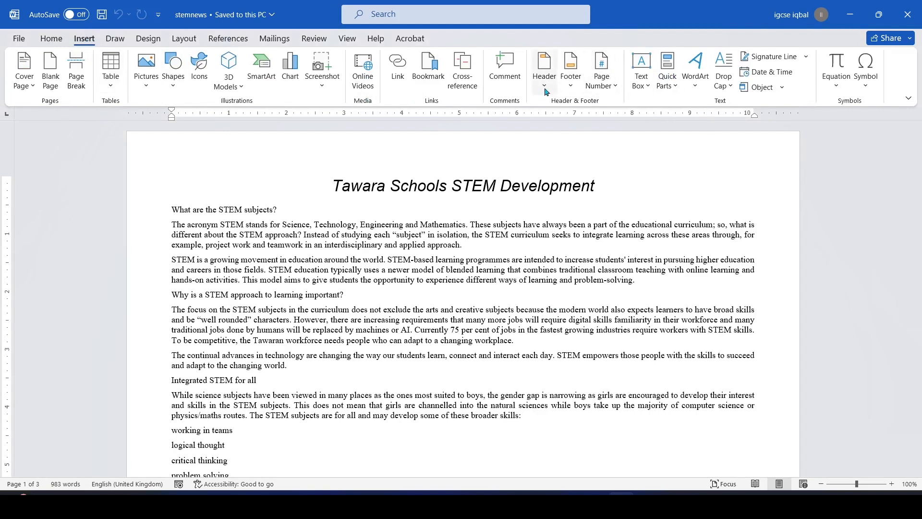
click(603, 87)
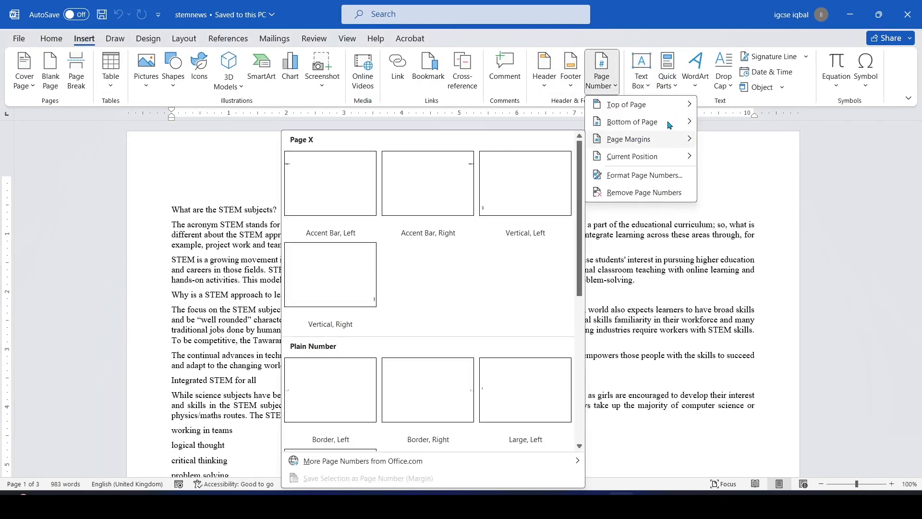
mouse_move(669, 125)
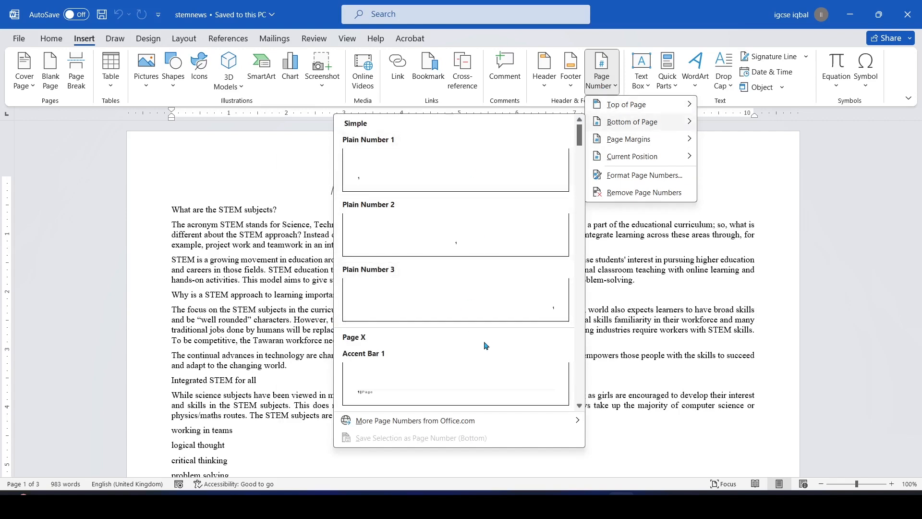
click(433, 167)
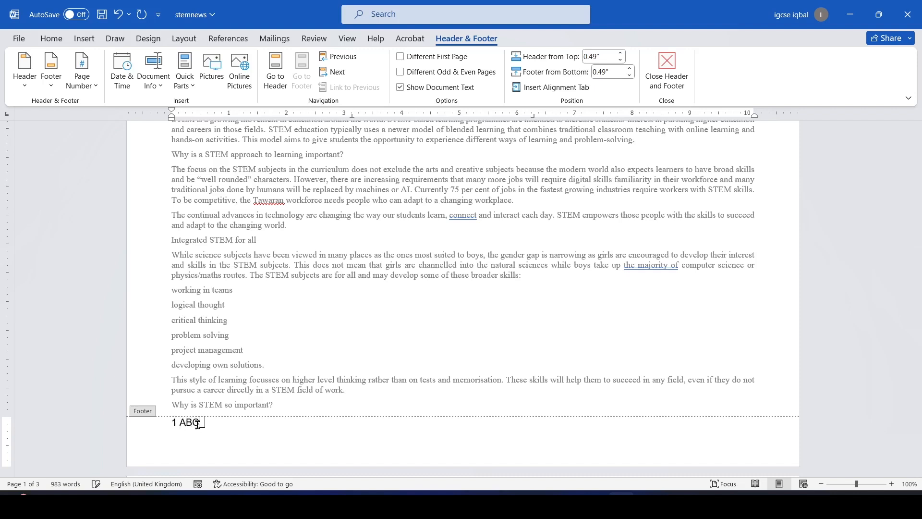
key(Caps_Lock)
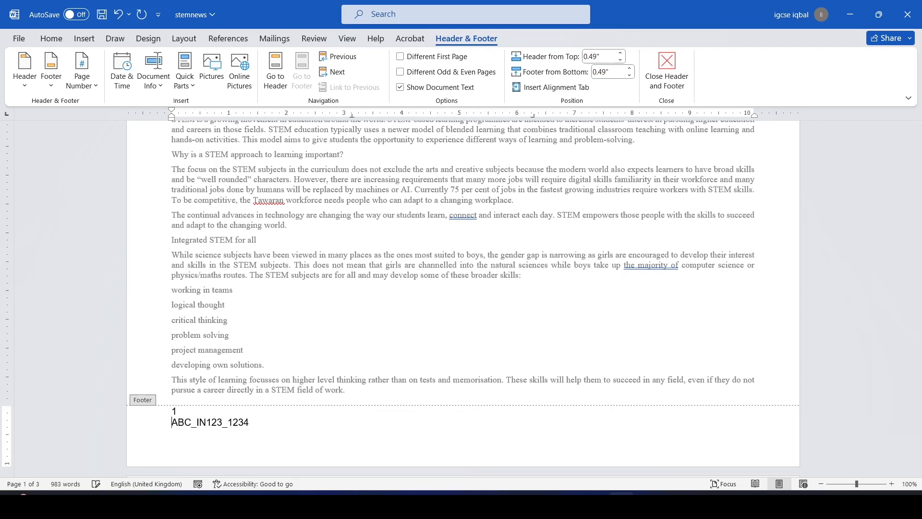
key(BackSpace)
double_click(575, 259)
Check the exam paper, then scroll through the pages to verify the footer
key(alt+Tab)
scroll(333, 340, down, 2)
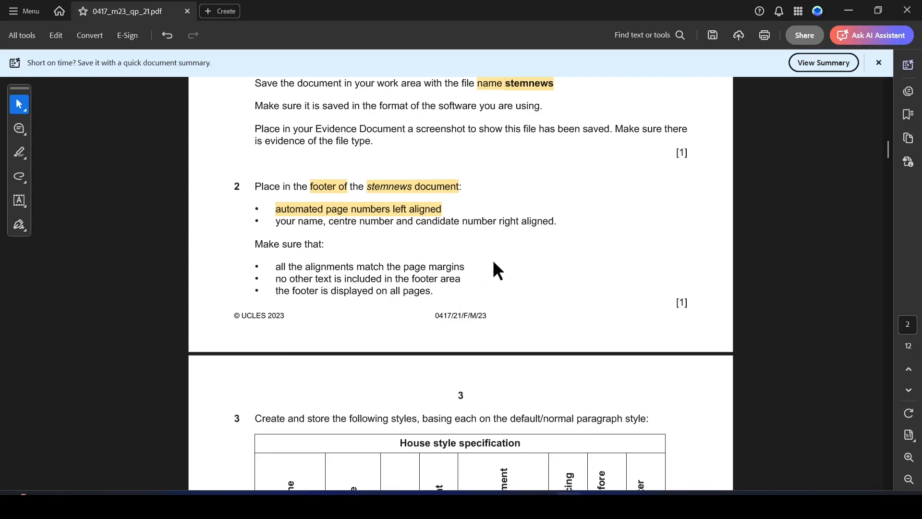
key(alt+Tab)
scroll(497, 244, down, 3)
scroll(520, 223, up, 5)
scroll(523, 227, down, 10)
scroll(524, 225, down, 1)
scroll(524, 225, down, 20)
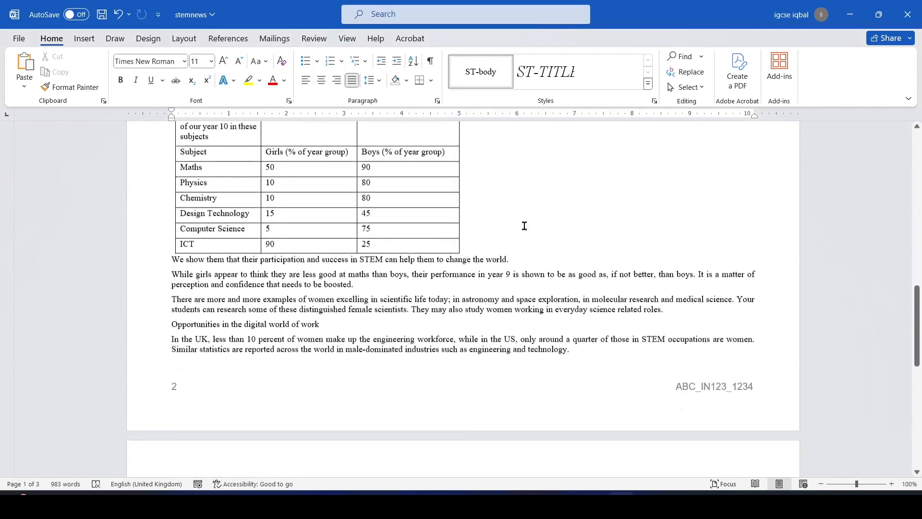
scroll(524, 228, down, 10)
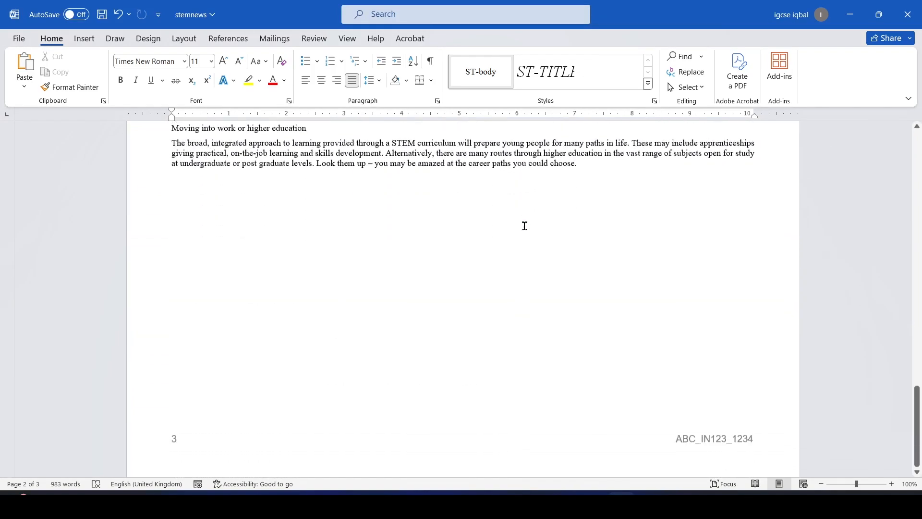
scroll(525, 226, up, 20)
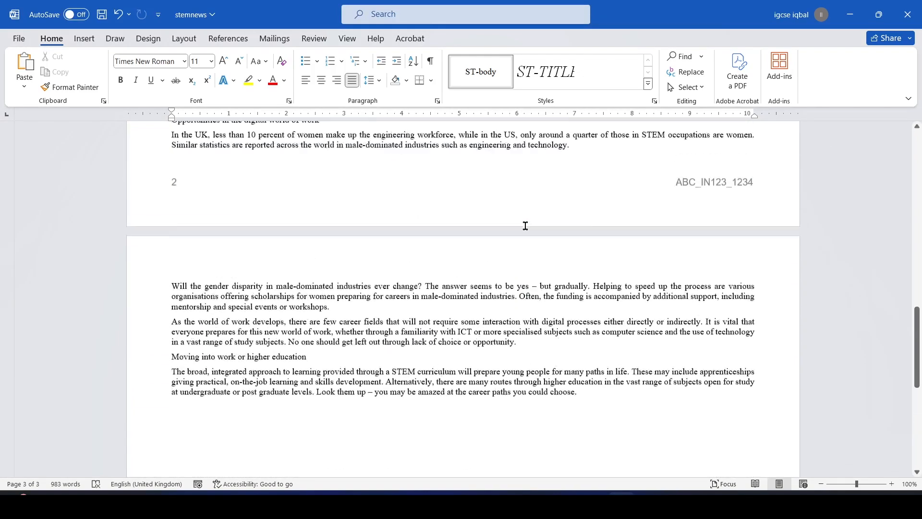
Mark 'Create and store', 'following styles' and ST-subhead in yellow in the task 3 instructions
key(alt+Tab)
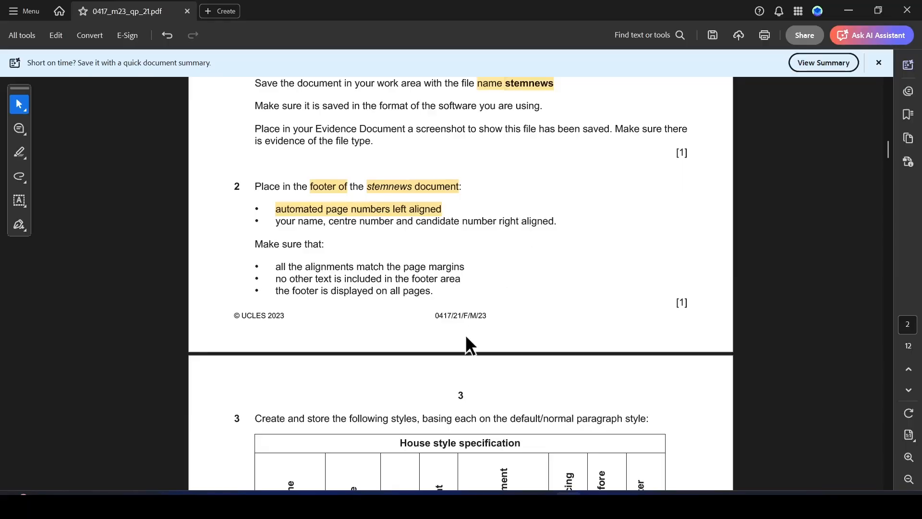
scroll(550, 334, down, 5)
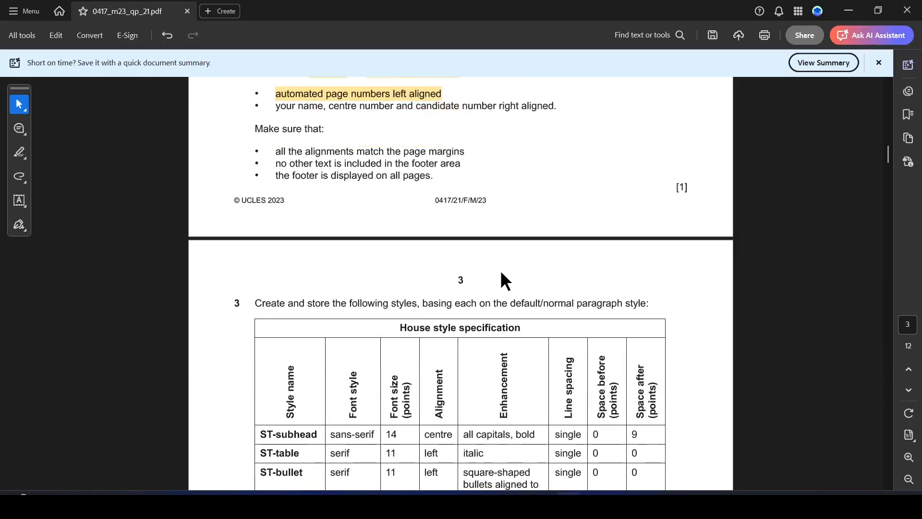
scroll(404, 181, down, 2)
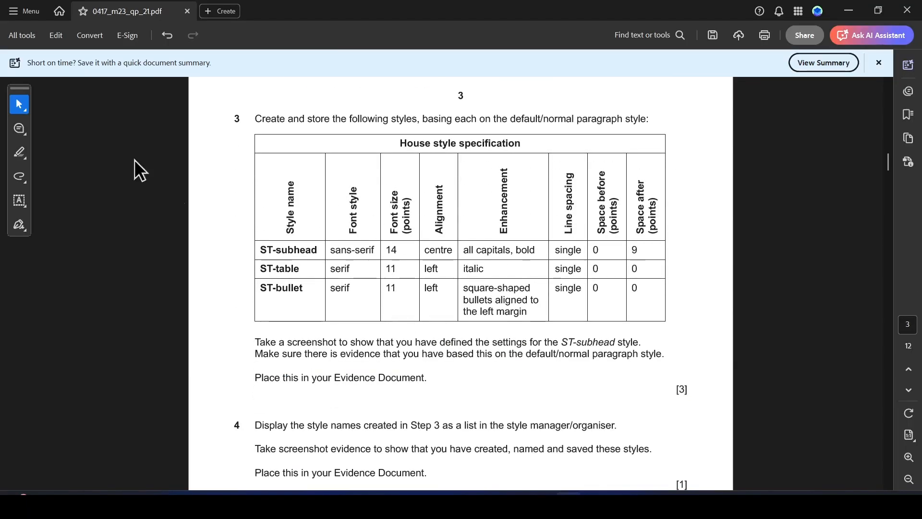
click(19, 153)
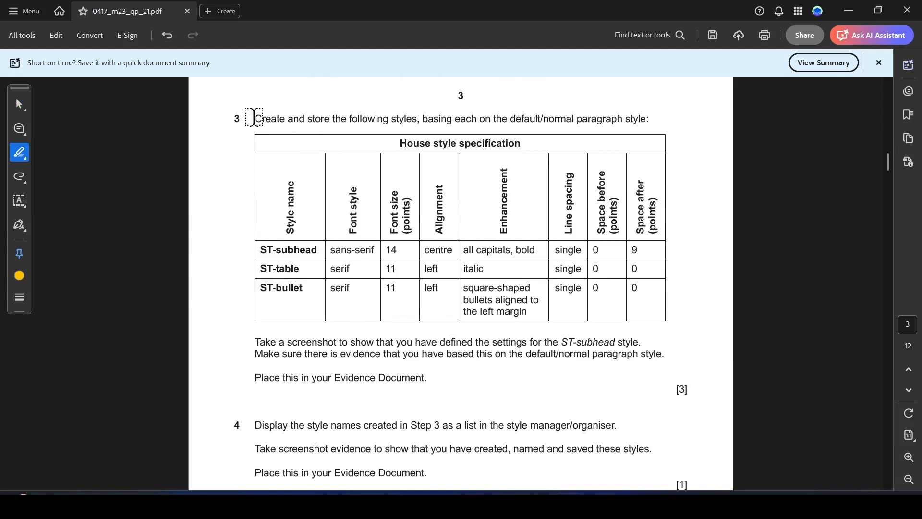
drag(256, 118, 419, 118)
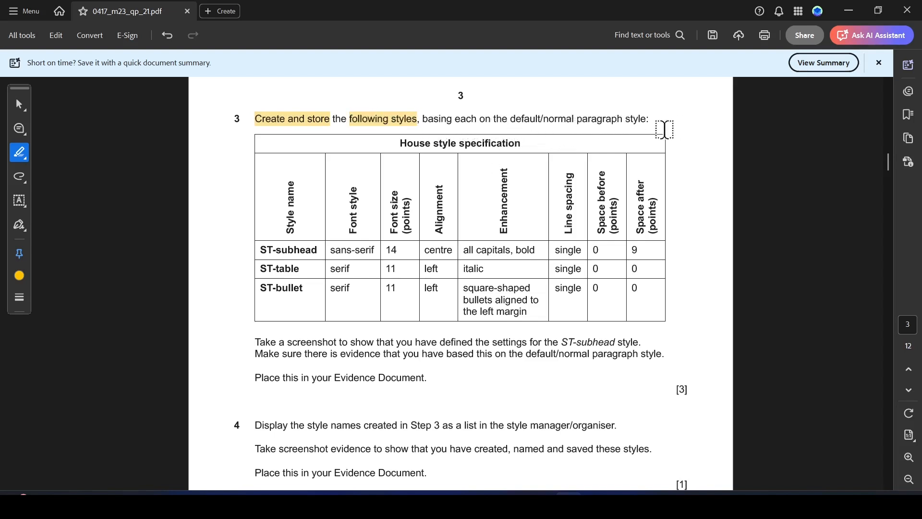
scroll(398, 223, down, 1)
scroll(391, 226, up, 1)
click(20, 104)
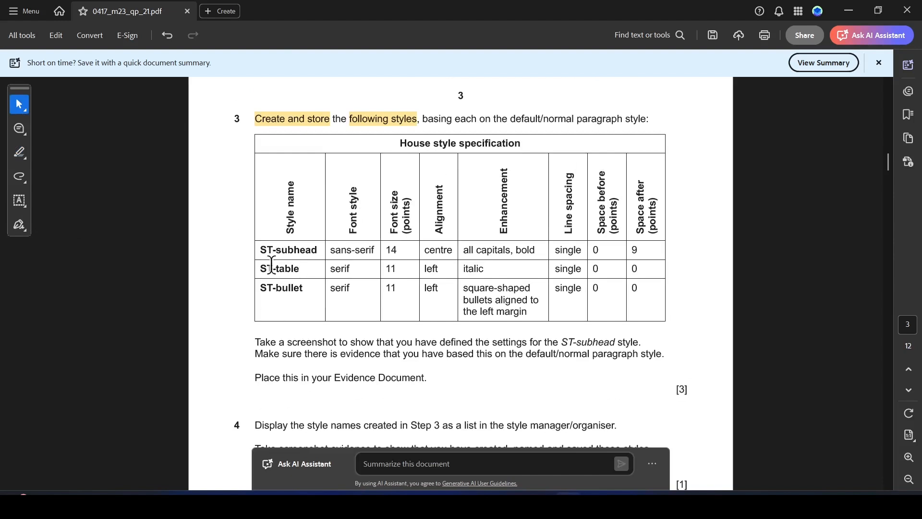
drag(261, 250, 330, 255)
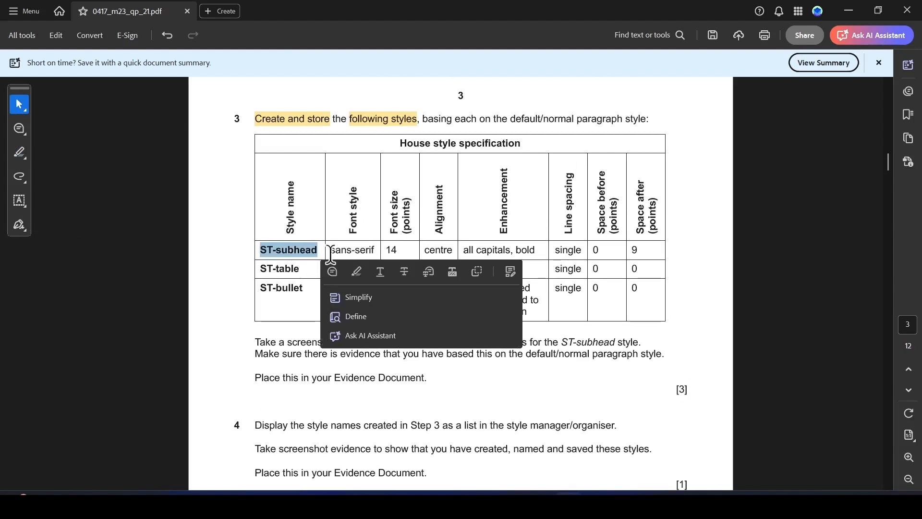
click(356, 271)
click(641, 492)
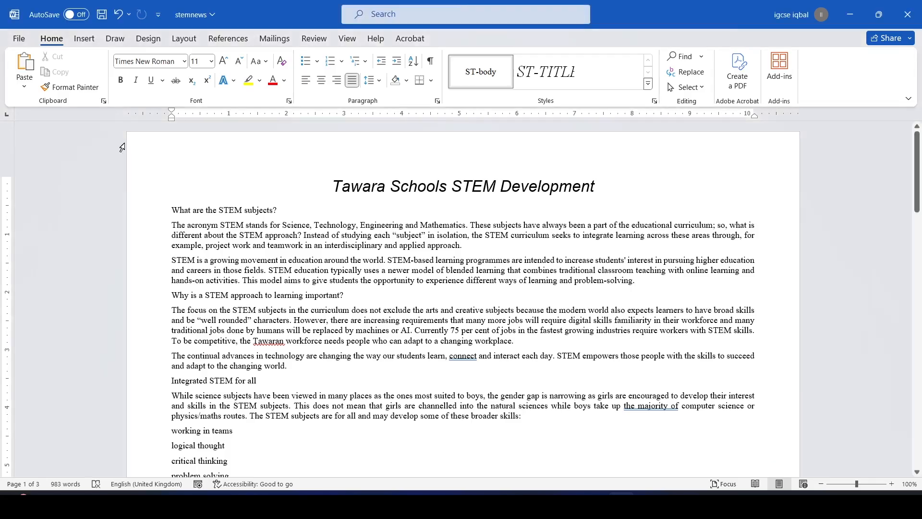
Open the Styles pane, dock it on the left, and start a New Style
click(655, 102)
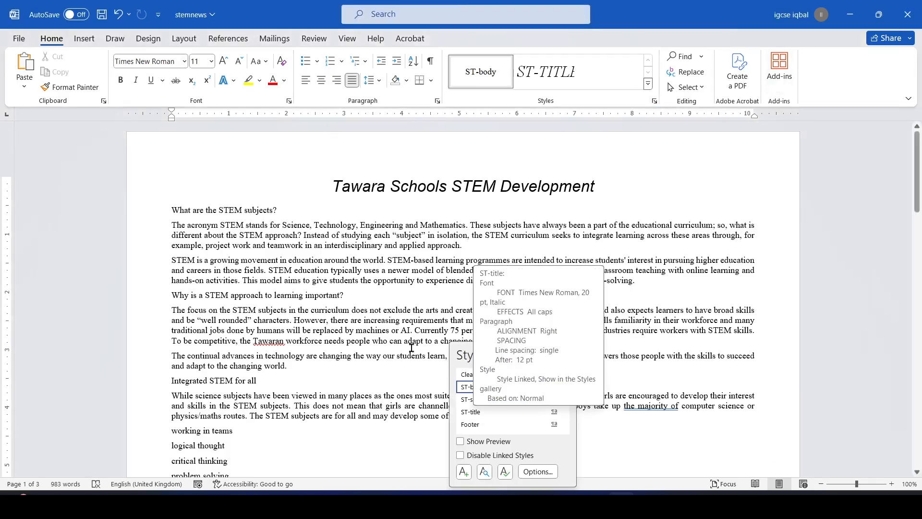
drag(461, 353, 5, 127)
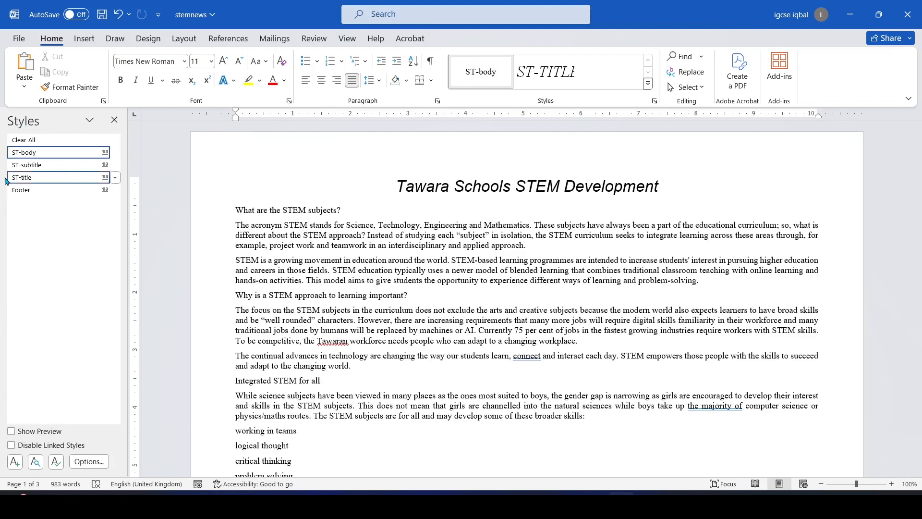
click(15, 462)
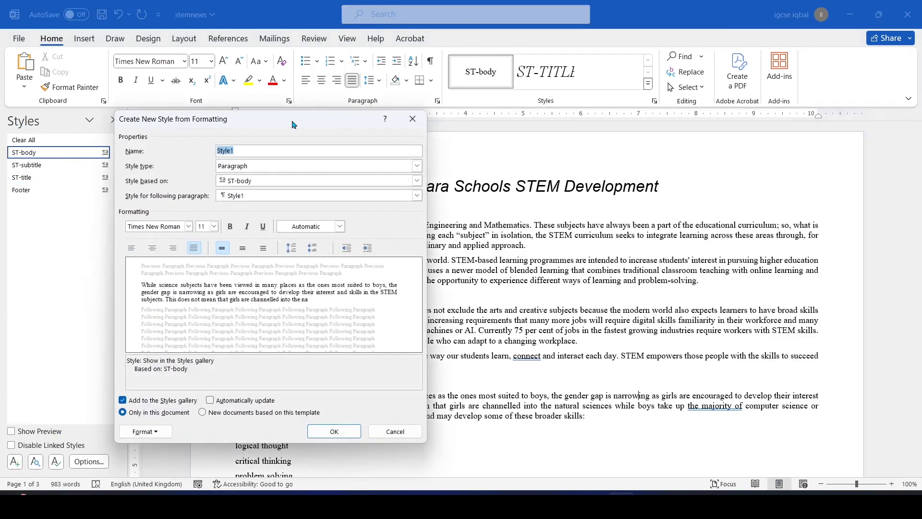
Name the new style ST-subhead and base it on Normal
drag(292, 125, 328, 122)
key(alt+Tab)
key(alt+Tab)
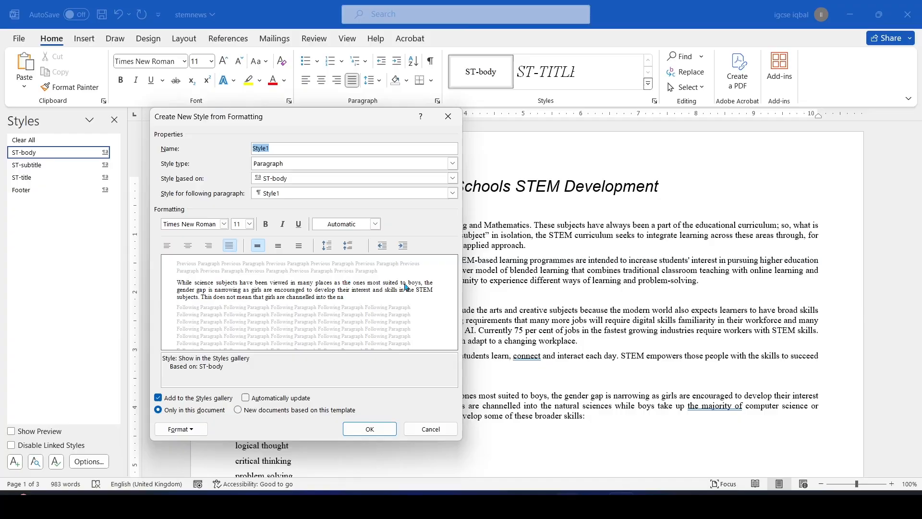
text(ST-subhead)
click(452, 179)
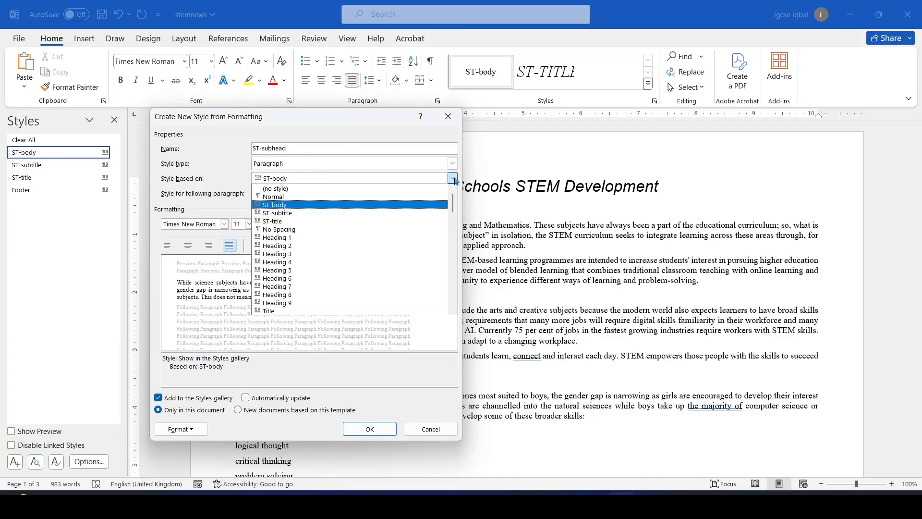
click(278, 197)
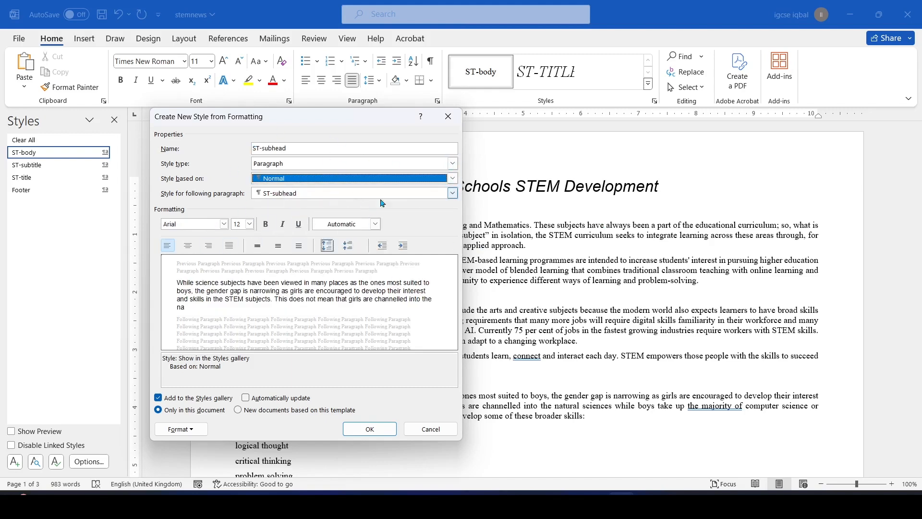
key(alt+Tab)
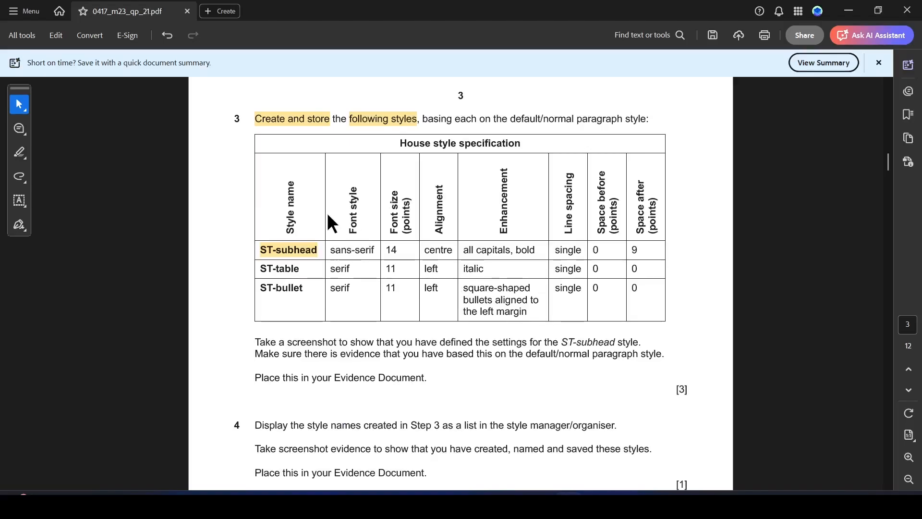
key(alt+Tab)
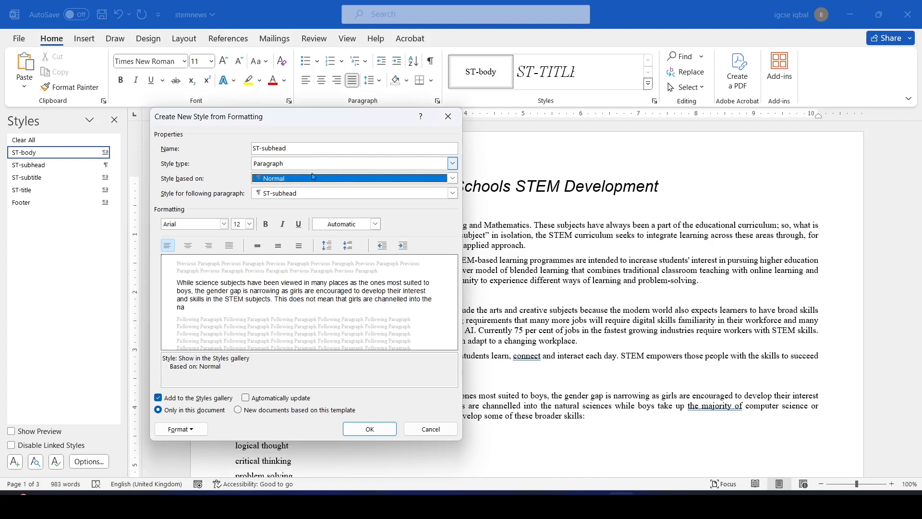
Set the ST-subhead font to Arial at 14 pt
click(224, 224)
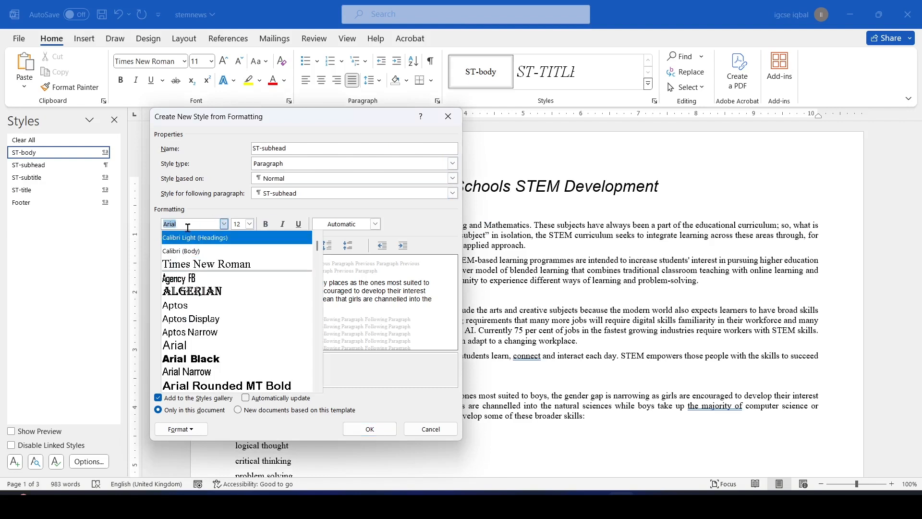
click(256, 236)
key(alt+Tab)
key(alt+Tab)
click(223, 224)
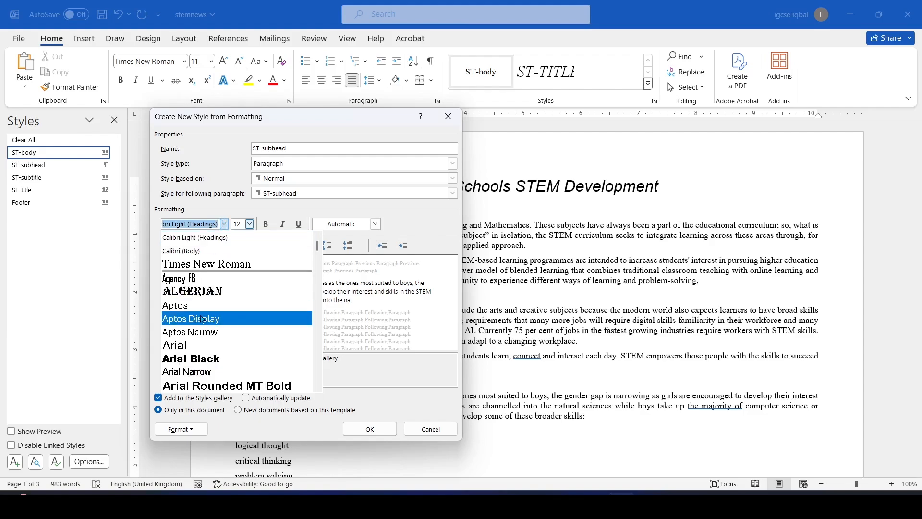
click(194, 346)
key(alt+Tab)
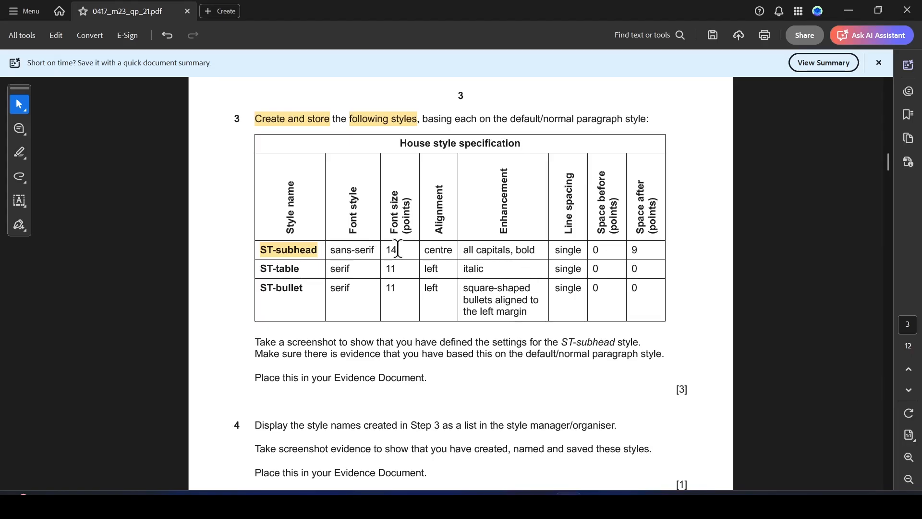
key(alt+Tab)
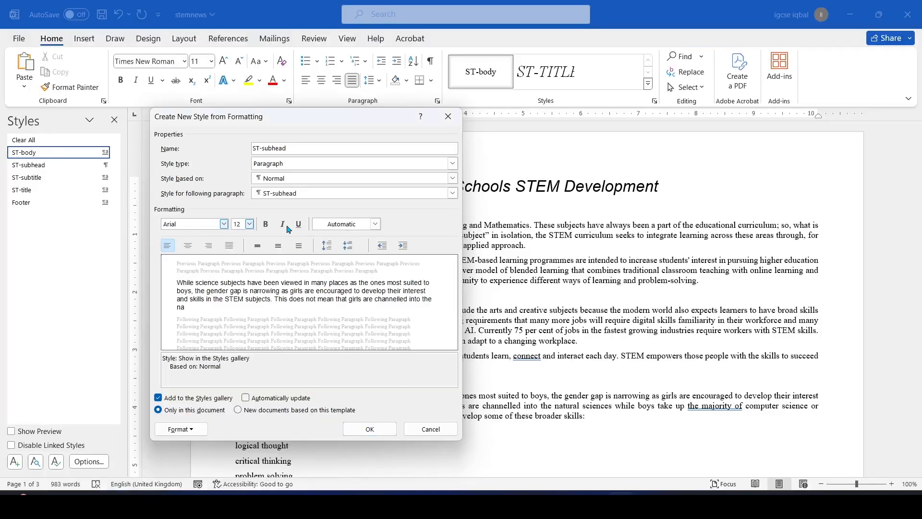
click(249, 225)
click(240, 278)
key(alt+Tab)
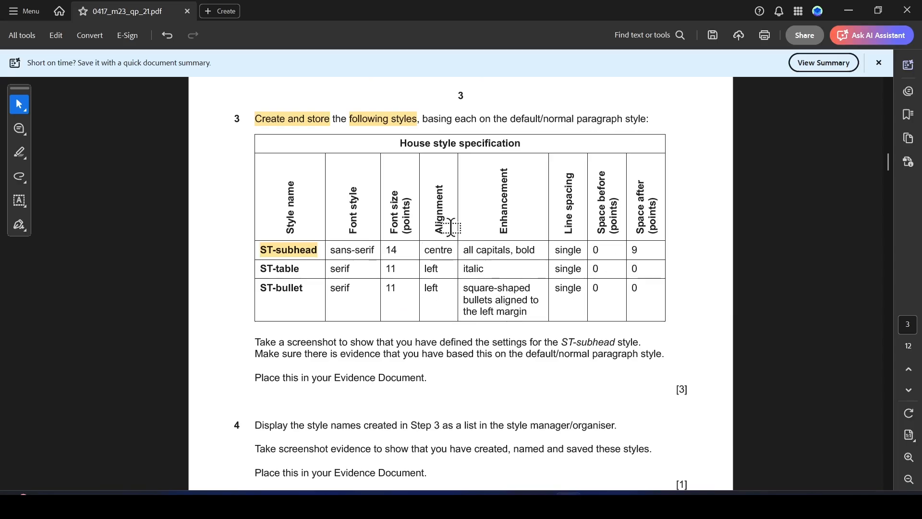
key(alt+Tab)
click(180, 429)
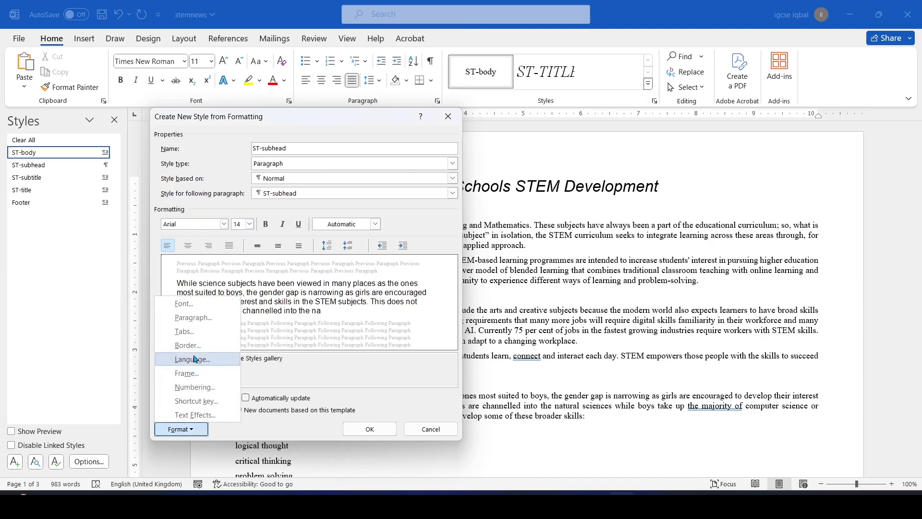
Set the ST-subhead style's paragraph alignment to Centered
click(206, 325)
click(435, 129)
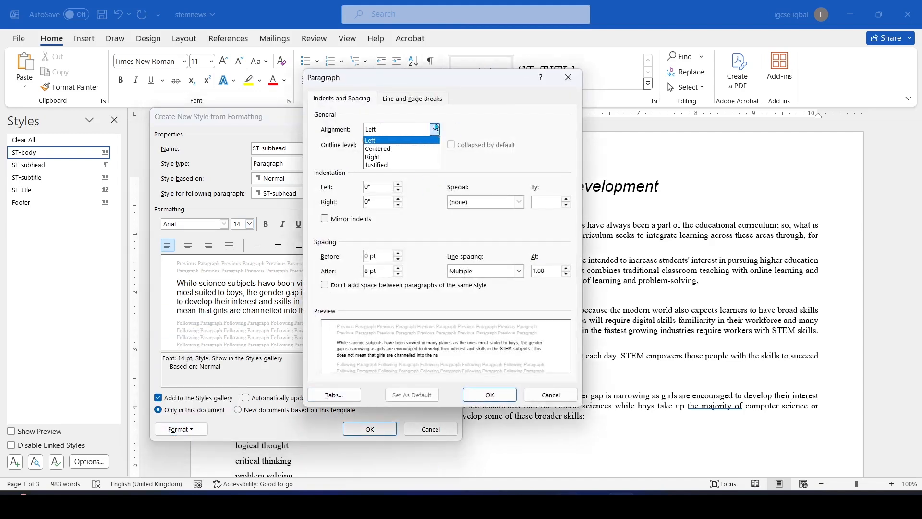
click(381, 148)
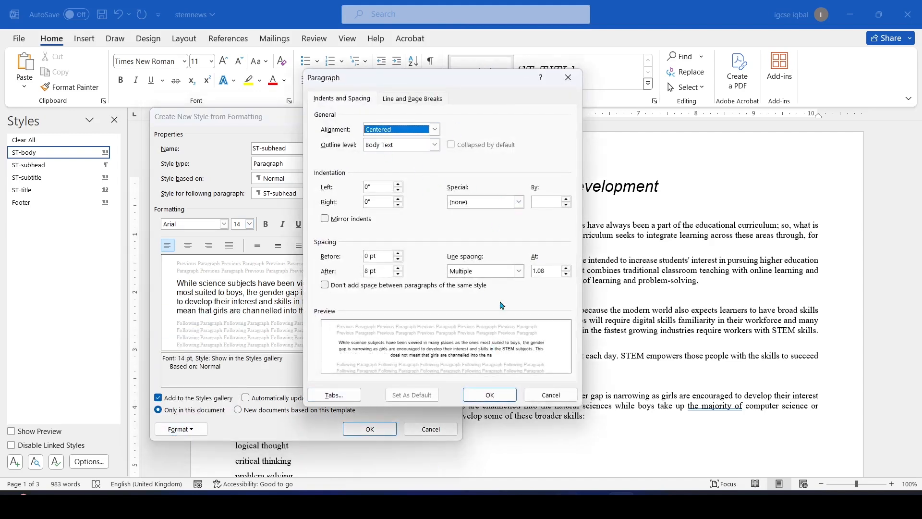
click(490, 392)
Make the ST-subhead style bold and turn on All caps
key(alt+Tab)
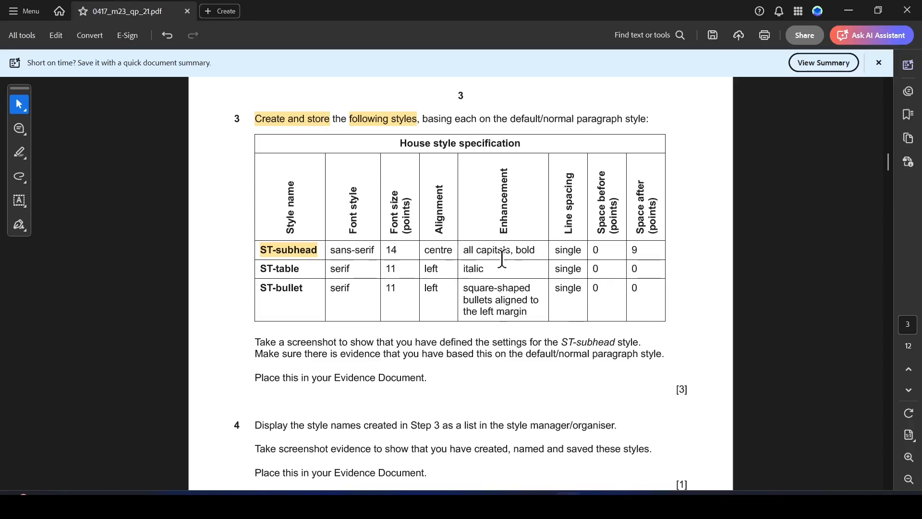
key(alt+Tab)
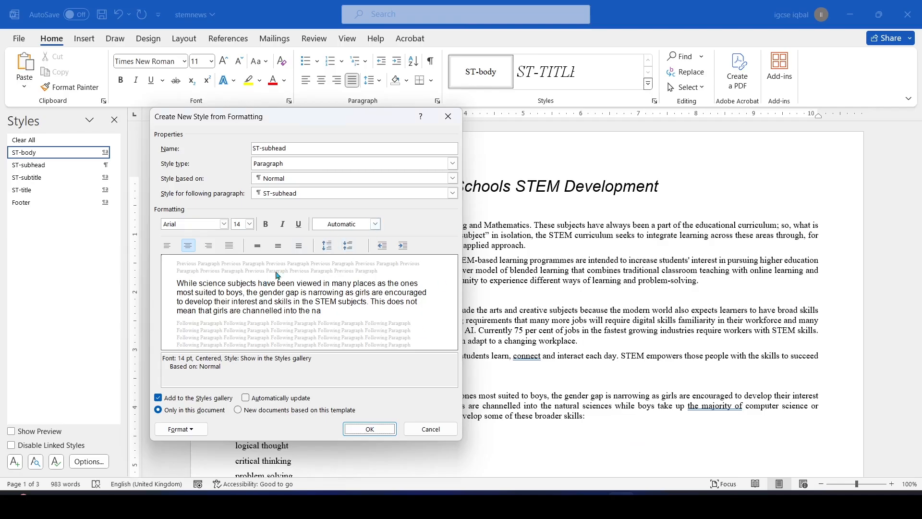
click(266, 224)
click(194, 431)
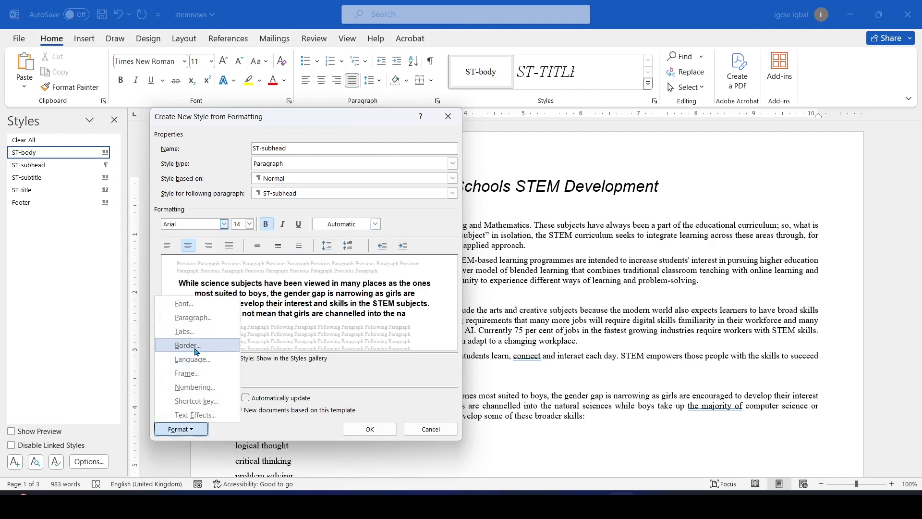
click(251, 313)
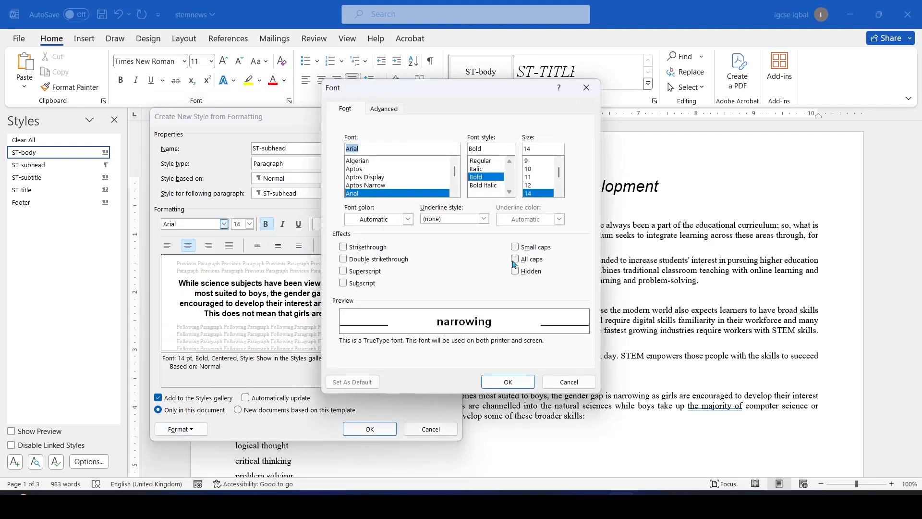
click(514, 260)
click(508, 381)
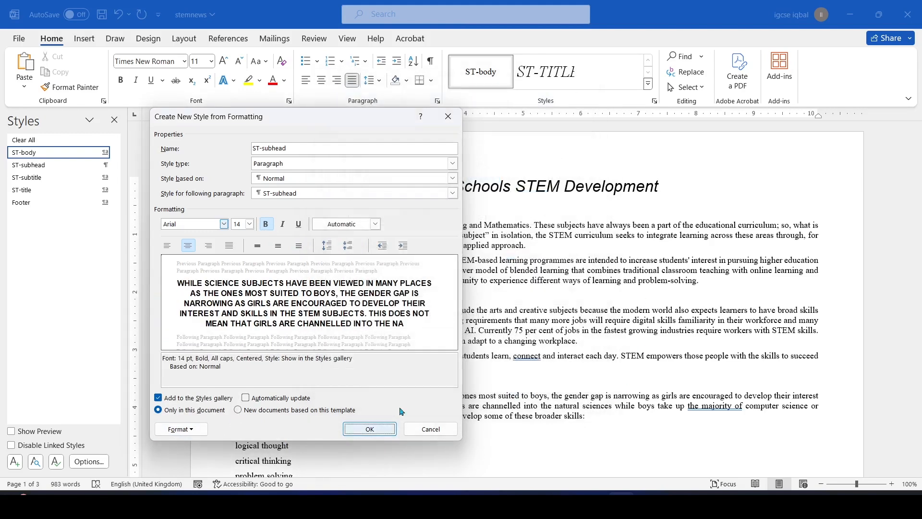
Mark the ST-subhead spacing values 0 and 9 in the exam paper
key(alt+Tab)
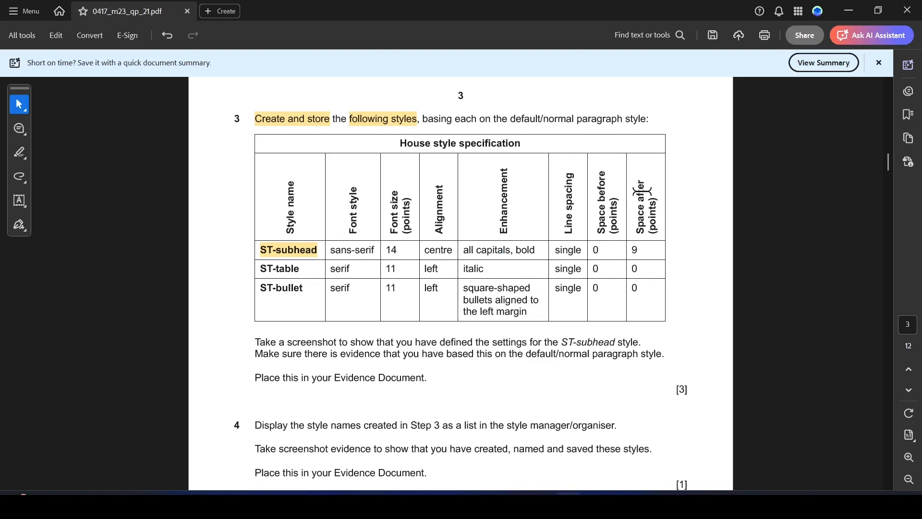
drag(605, 253, 639, 243)
key(alt+Tab)
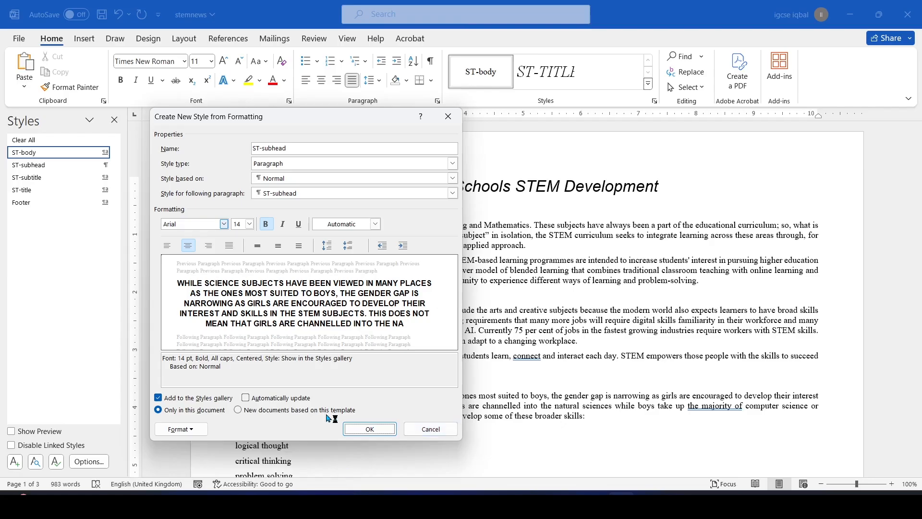
Set ST-subhead to single line spacing with 9 pt after, replacing 8 pt, and save the style
click(191, 427)
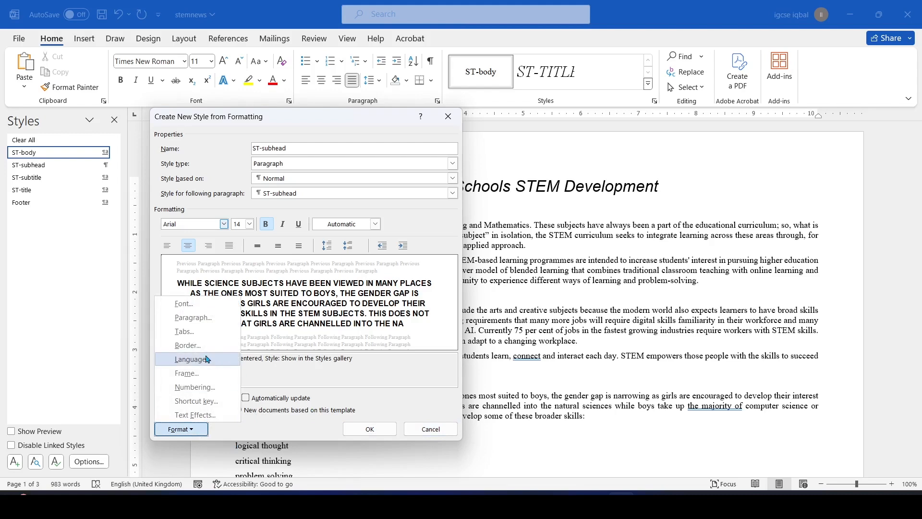
click(194, 317)
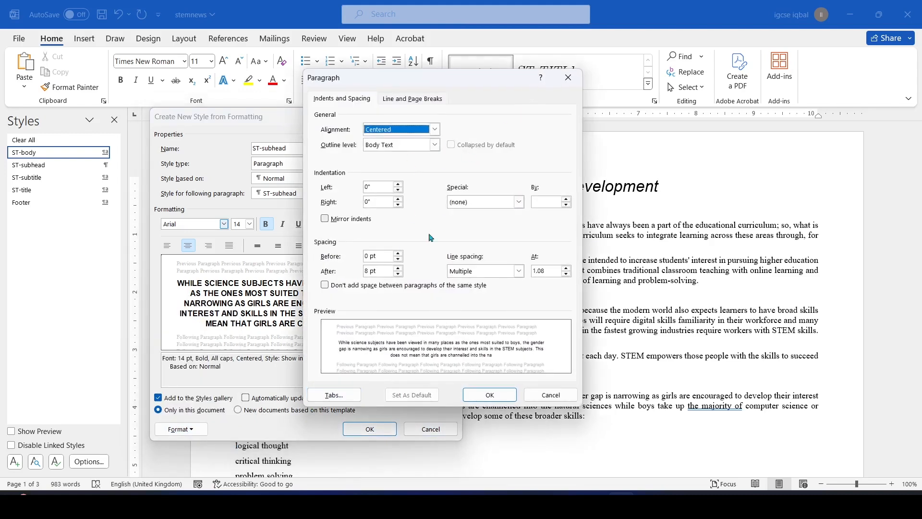
click(518, 271)
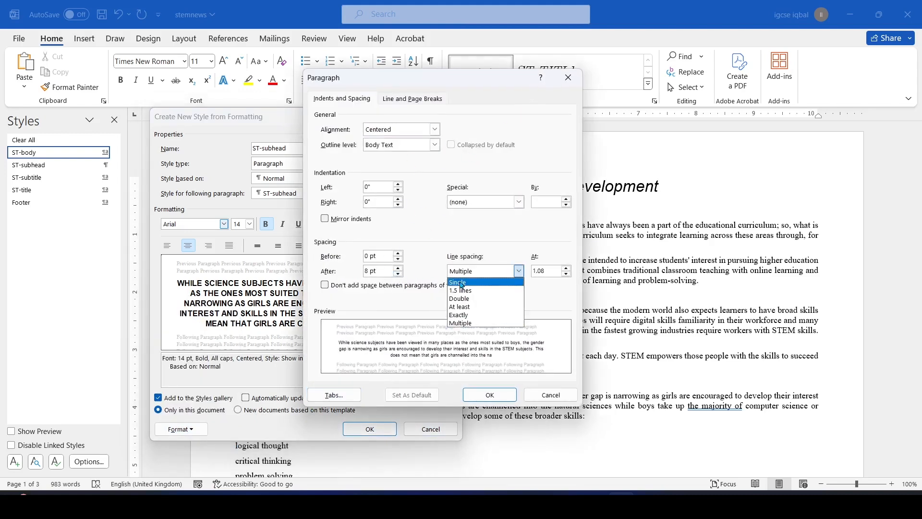
click(500, 283)
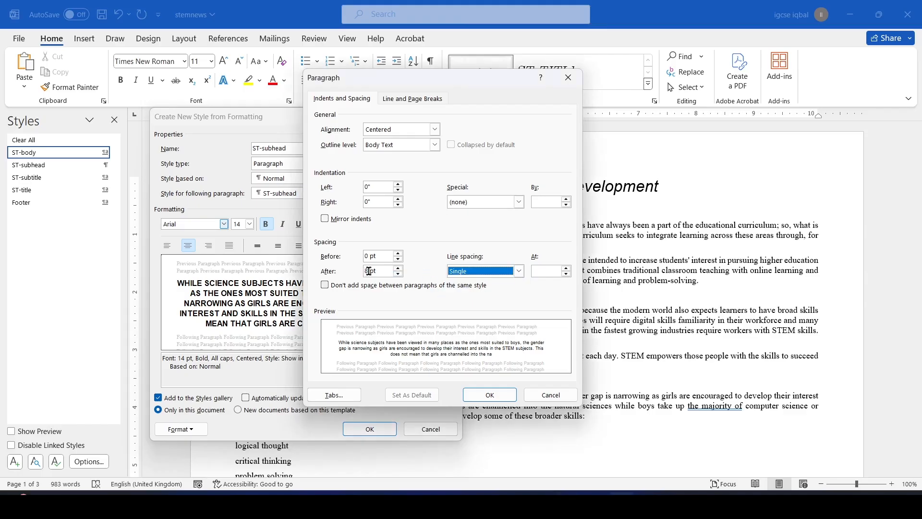
drag(369, 270, 364, 270)
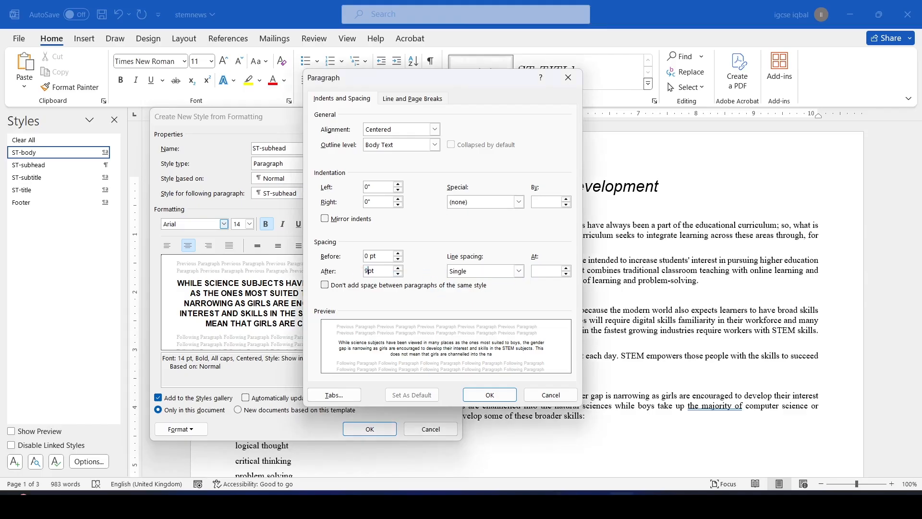
text(9)
click(490, 395)
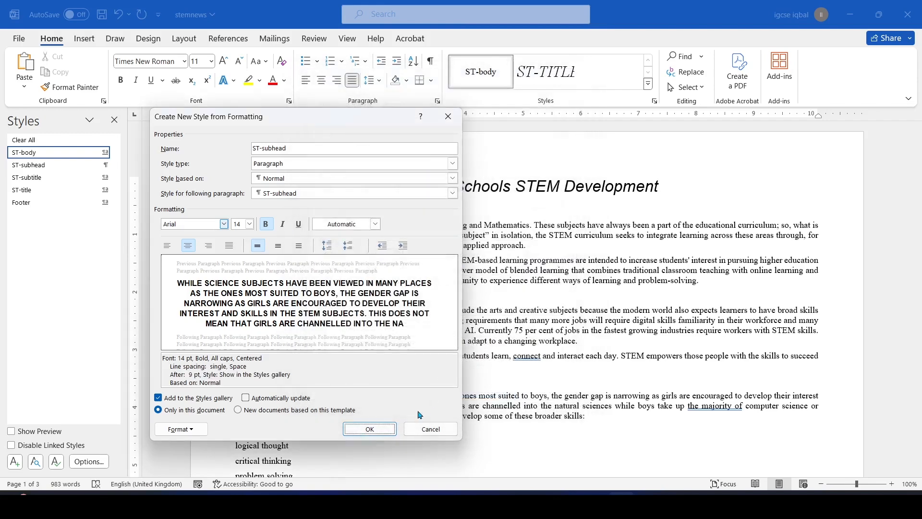
click(369, 429)
Restore the 'While science subjects' paragraph to plain justified body text, using Format Painter and undo
scroll(303, 248, down, 3)
drag(237, 224, 388, 255)
click(71, 87)
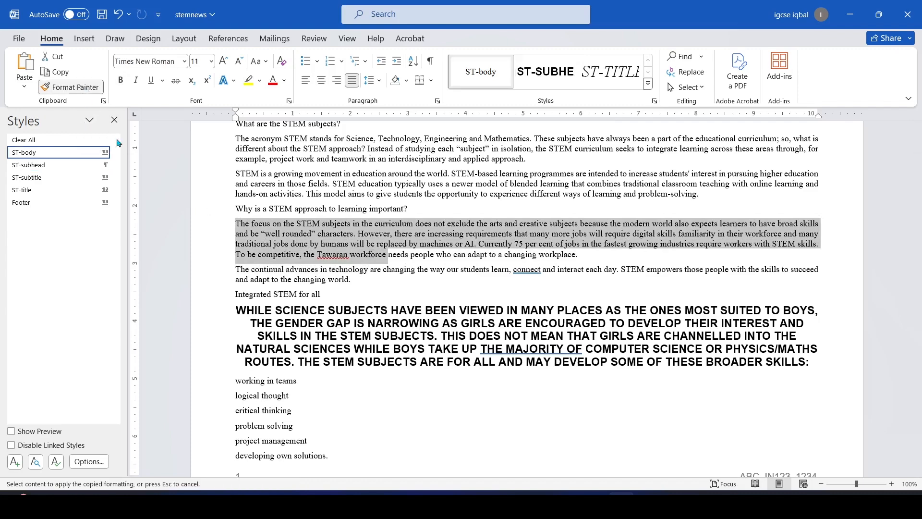
mouse_move(231, 307)
mouse_down()
mouse_move(529, 331)
mouse_move(336, 399)
mouse_move(822, 362)
mouse_move(597, 335)
mouse_up()
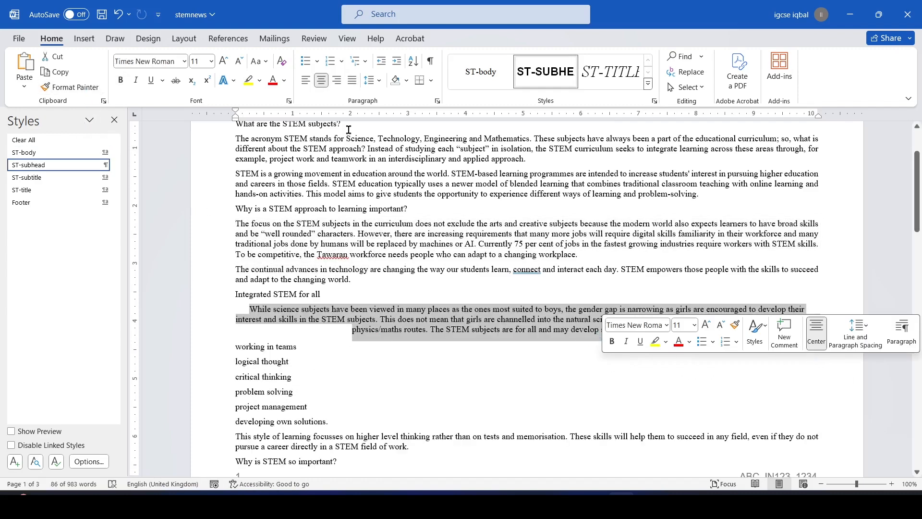
key(ctrl+z)
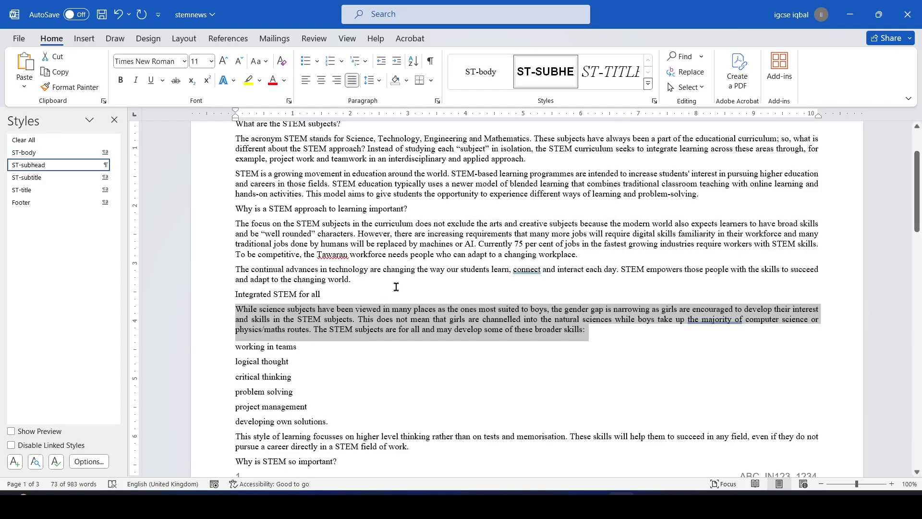
click(412, 297)
scroll(410, 302, up, 3)
key(alt+Tab)
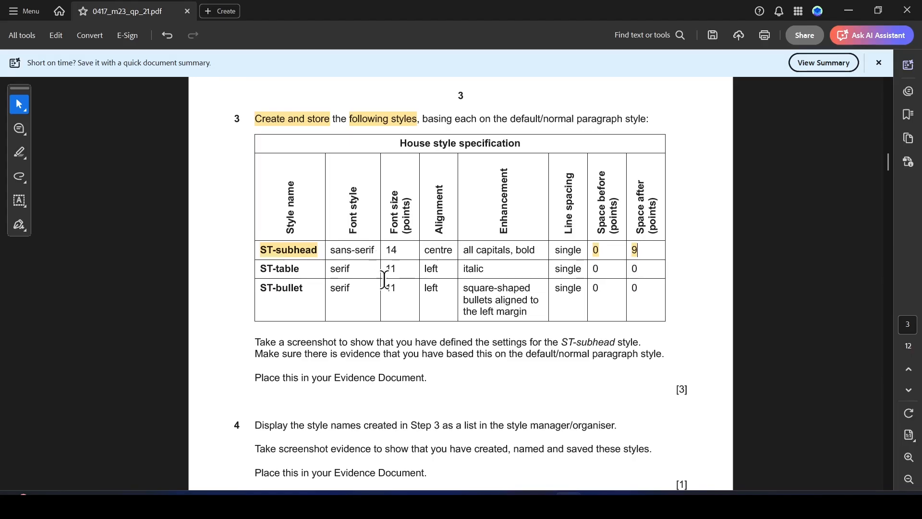
key(alt+Tab)
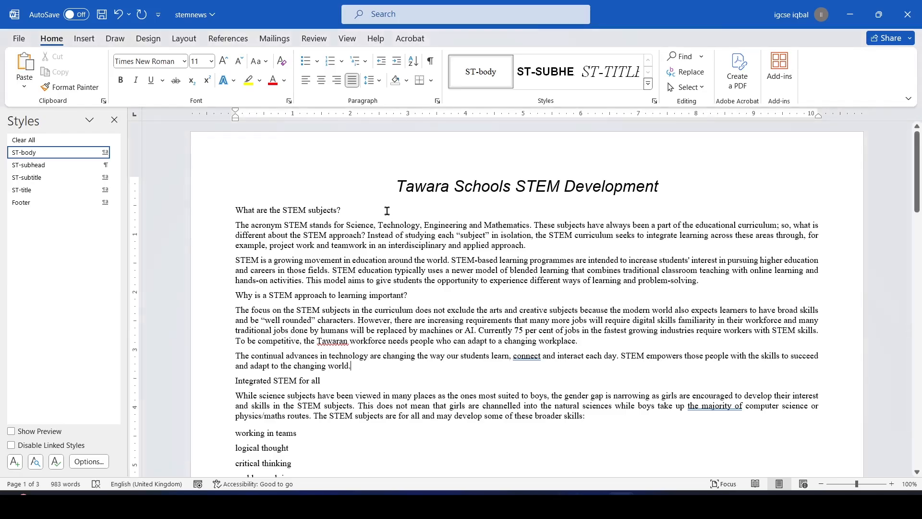
Insert an empty paragraph above 'What are the STEM subjects?'
click(278, 174)
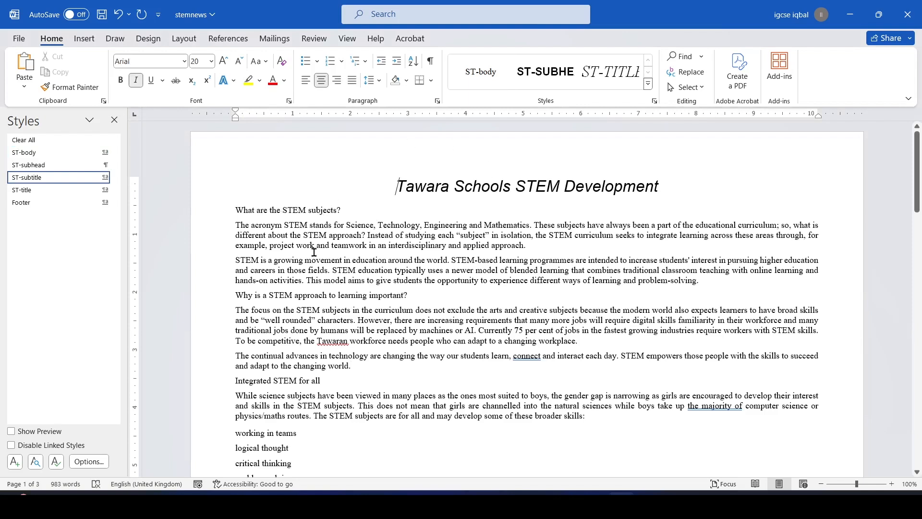
click(235, 209)
key(Return)
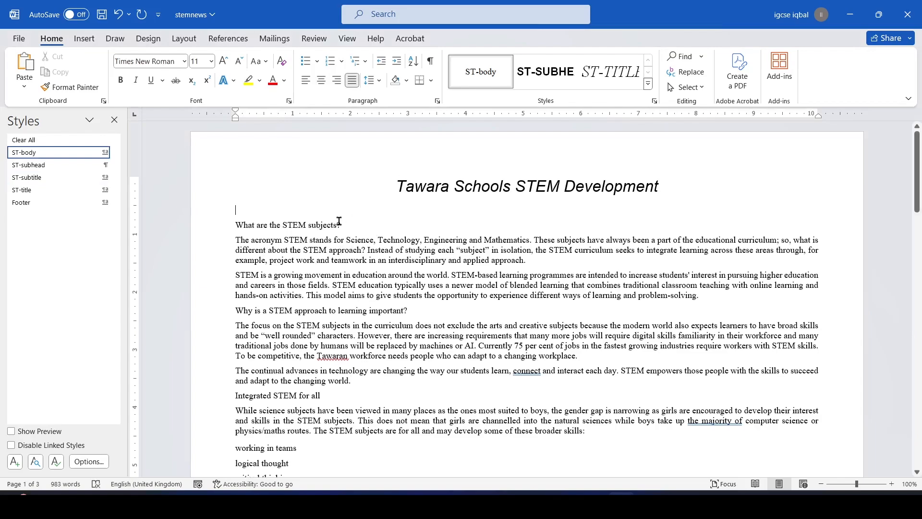
key(alt+Tab)
key(alt+Tab)
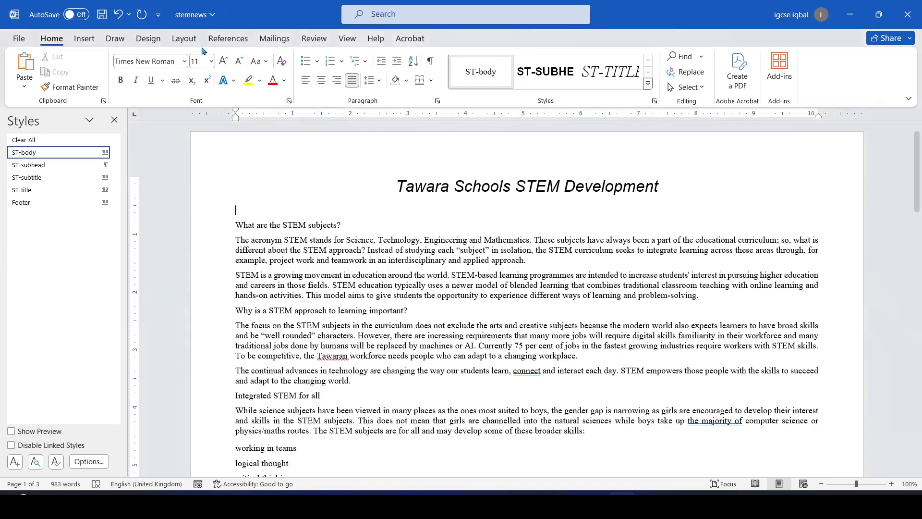
Start a new style named ST-Table, based on Normal
click(15, 462)
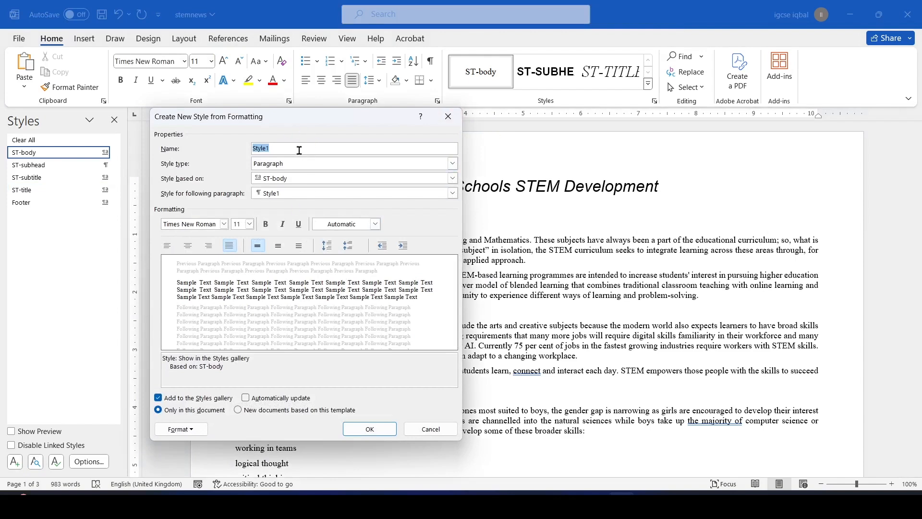
click(453, 180)
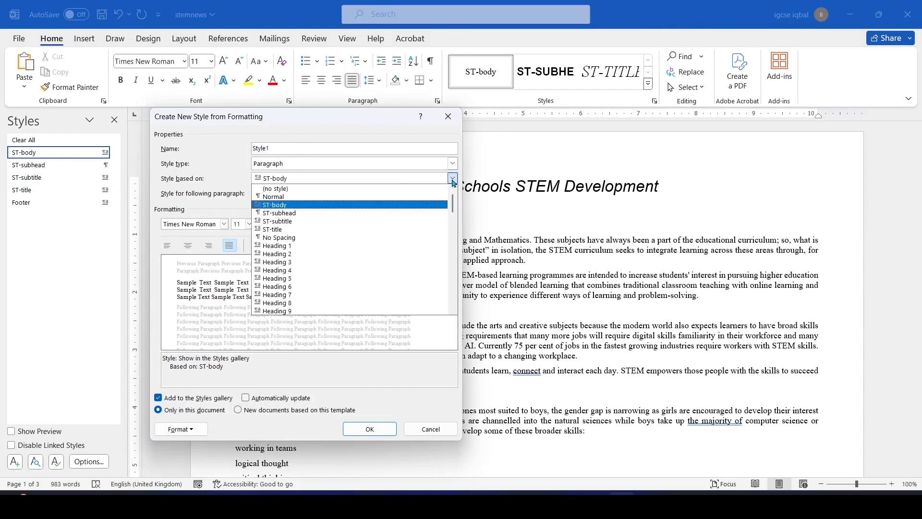
click(307, 196)
click(288, 149)
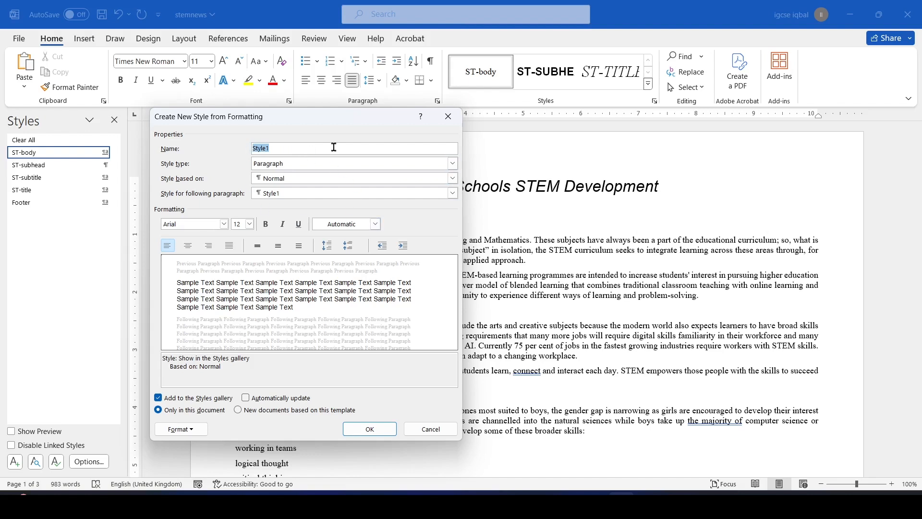
text(ST-subhead)
key(Caps_Lock)
text(able)
key(alt+Tab)
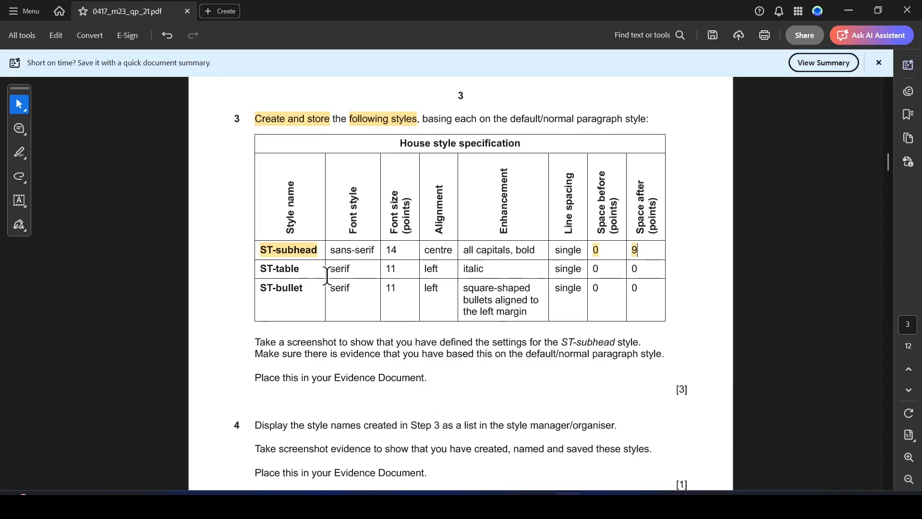
drag(354, 234, 355, 185)
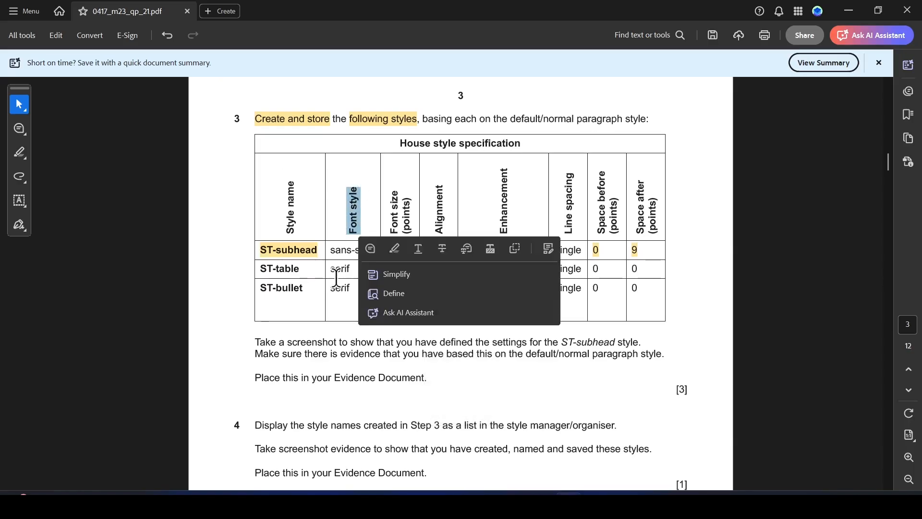
key(alt+Tab)
Set the ST-Table font to Times New Roman, 11 pt
click(224, 223)
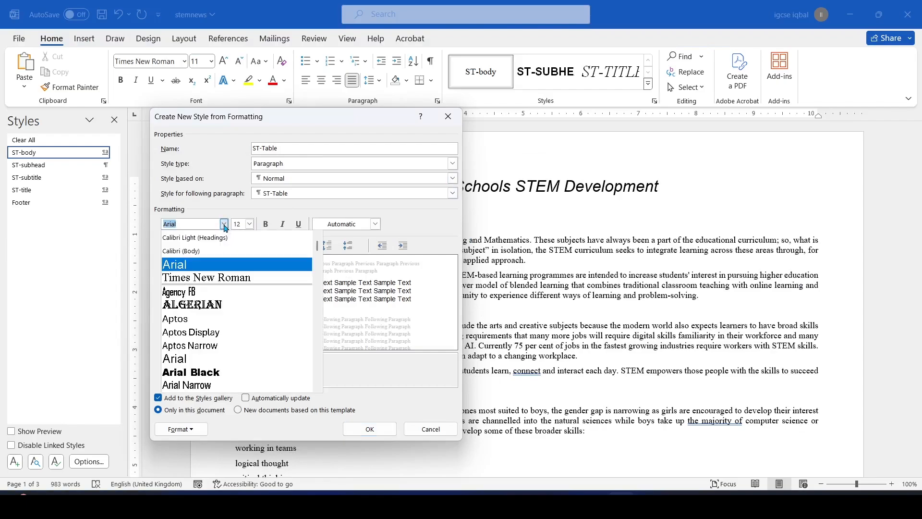
click(205, 276)
key(alt+Tab)
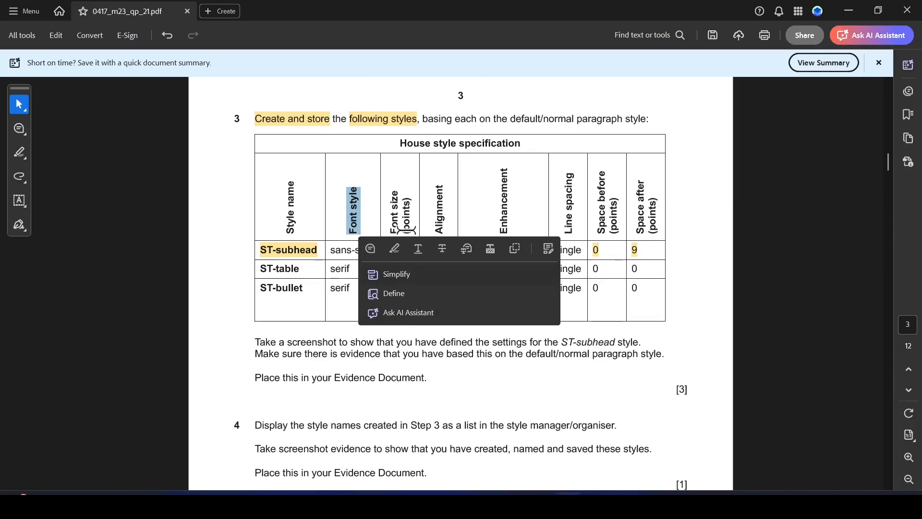
click(397, 286)
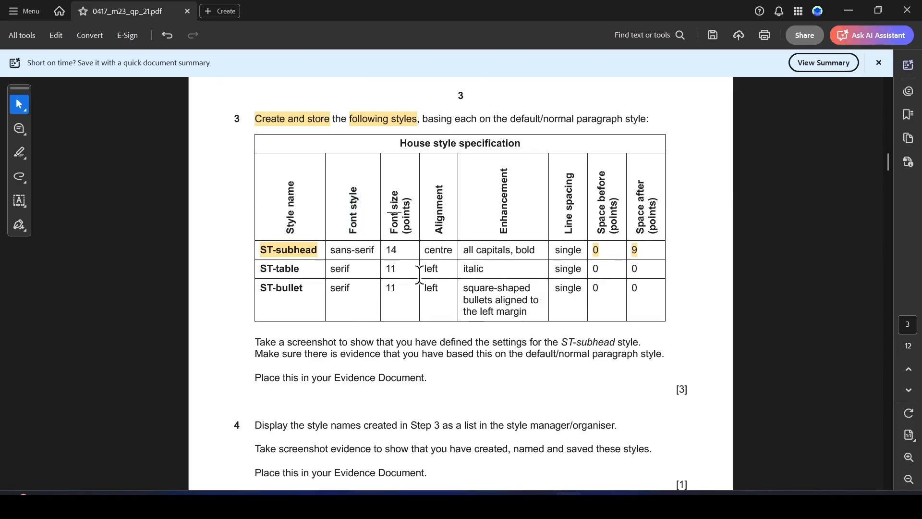
key(alt+Tab)
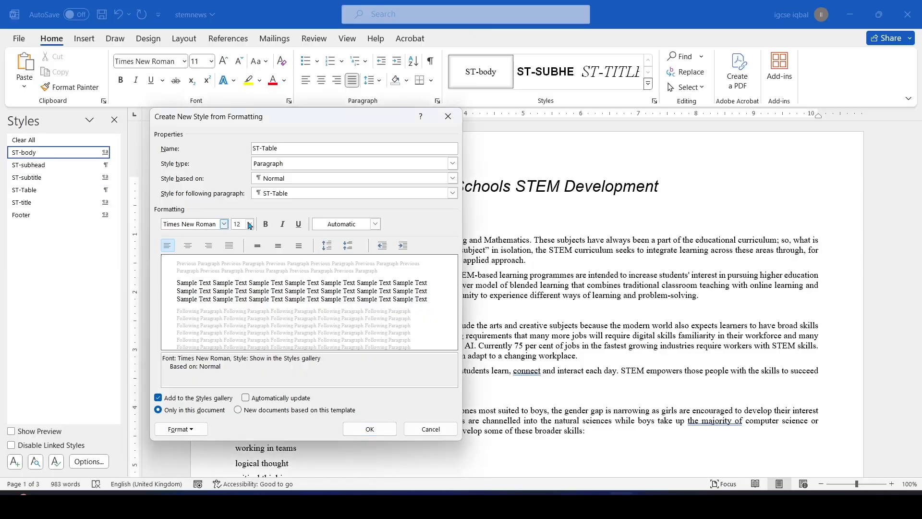
click(254, 222)
click(238, 267)
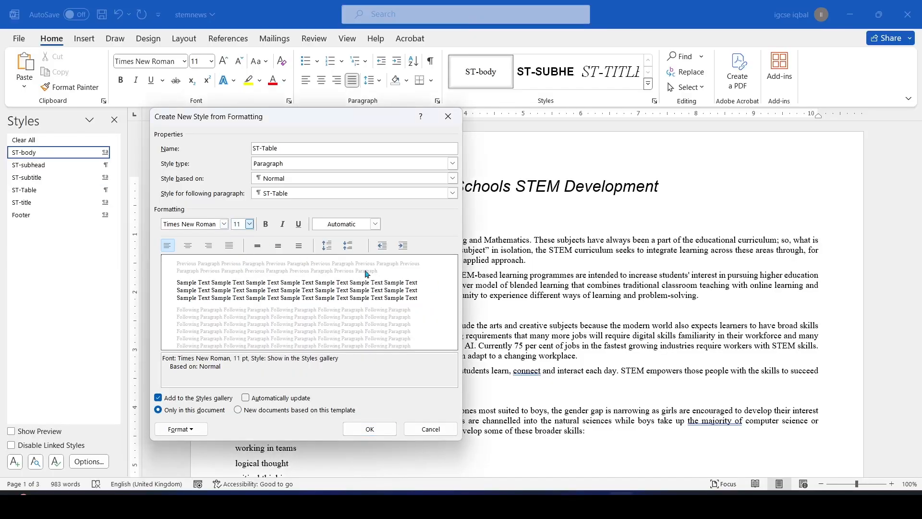
key(alt+Tab)
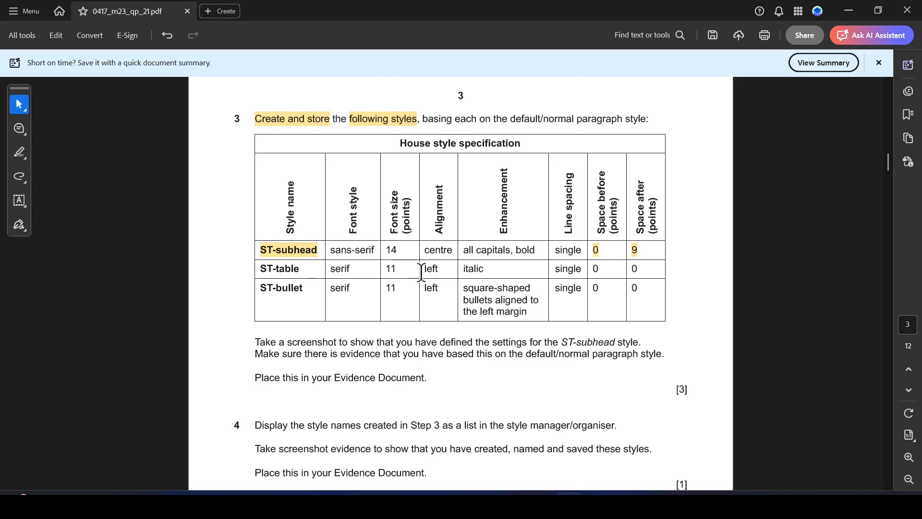
key(alt+Tab)
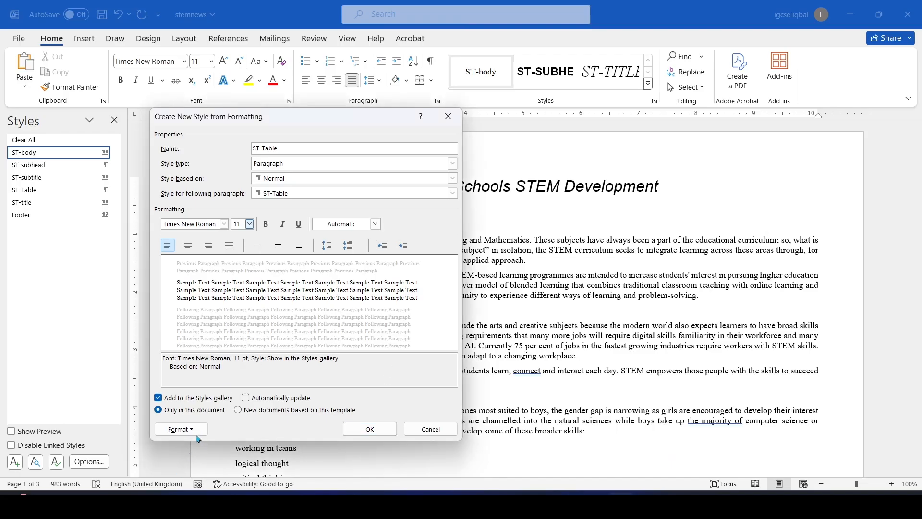
click(192, 430)
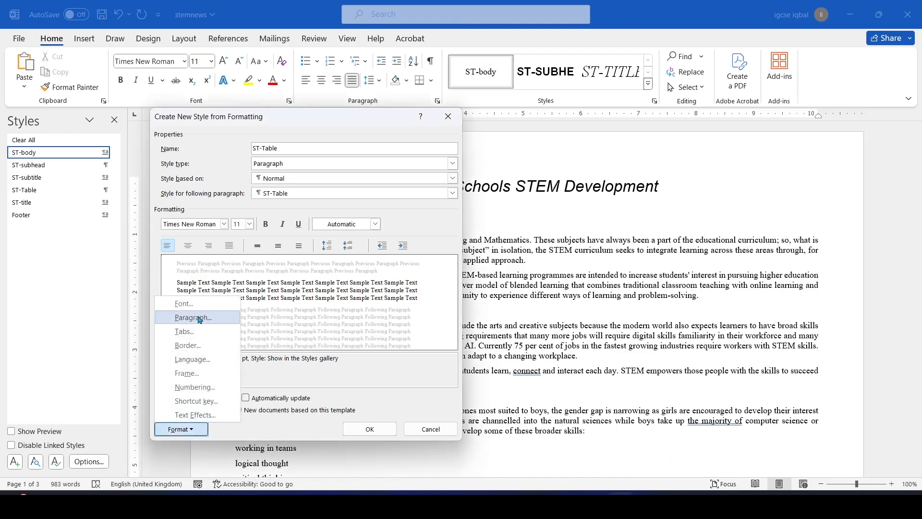
Keep ST-Table left-aligned and make its text italic
click(199, 319)
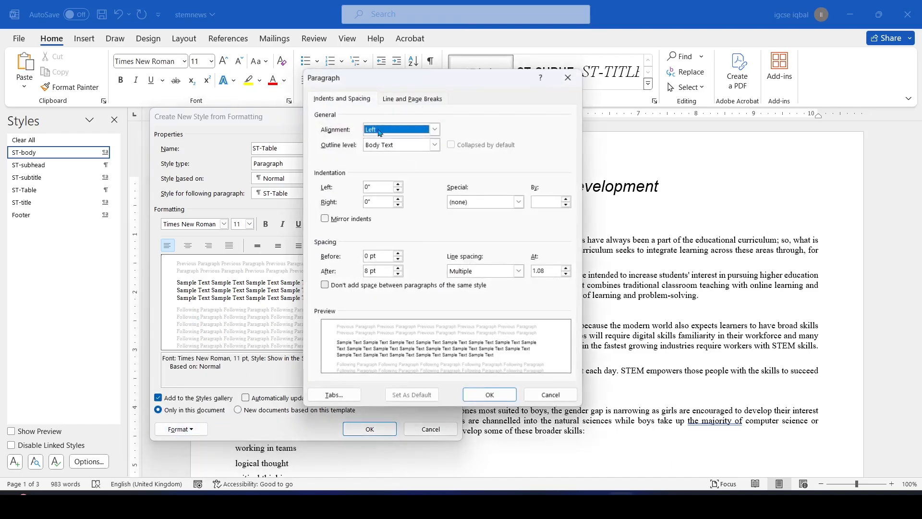
click(435, 131)
click(414, 137)
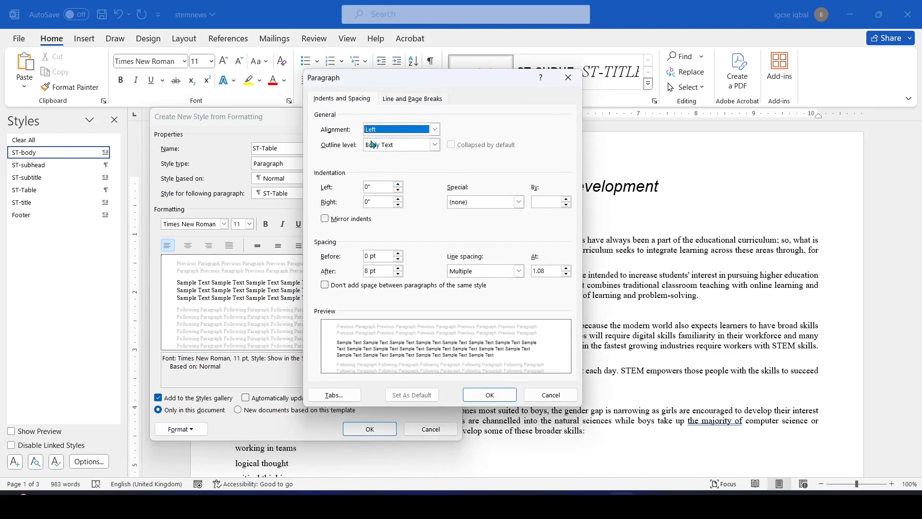
click(490, 395)
key(alt+Tab)
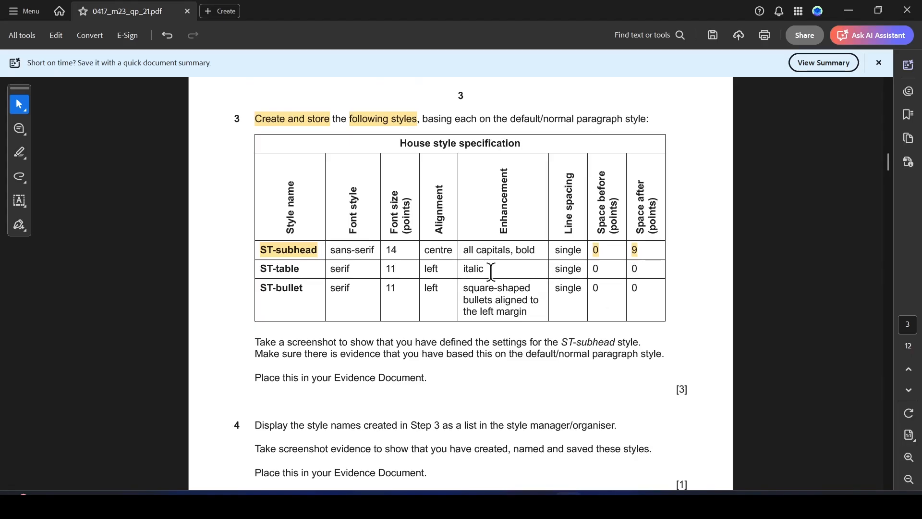
key(alt+Tab)
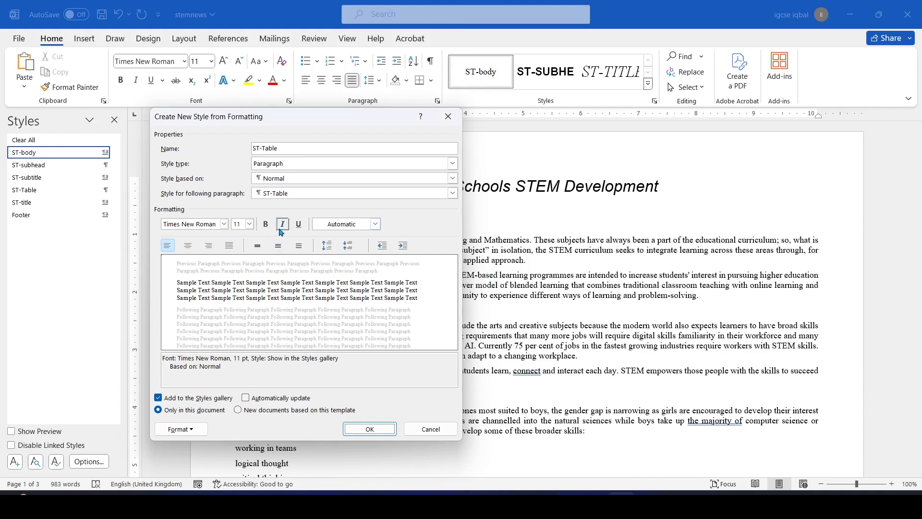
click(283, 223)
Give ST-Table single line spacing and 0 pt after, then create the style
key(alt+Tab)
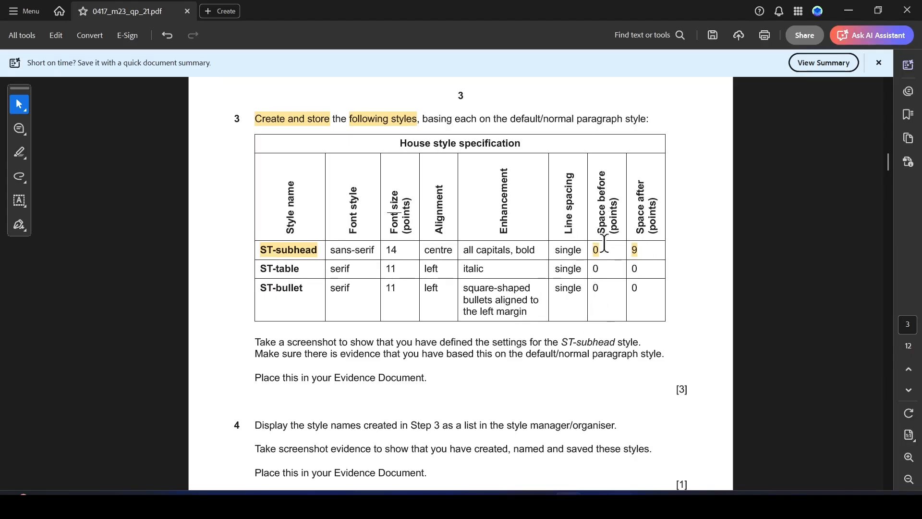
key(alt+Tab)
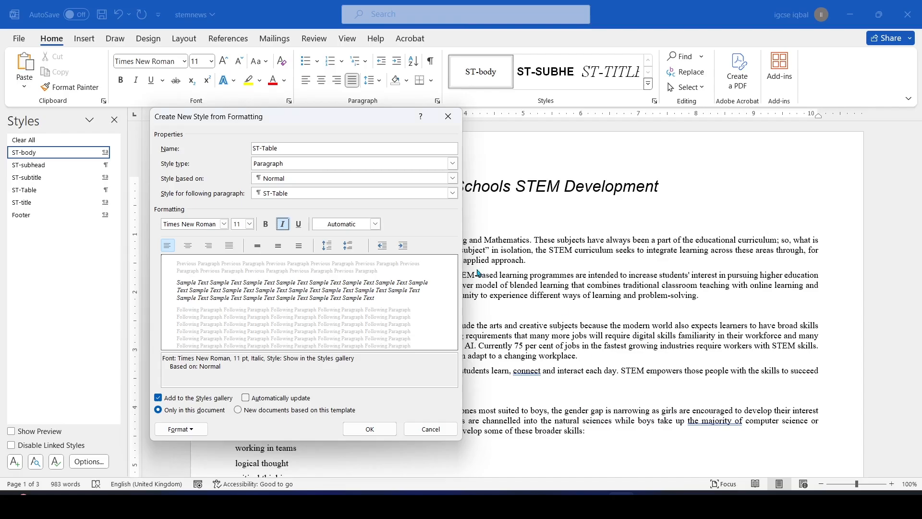
click(191, 429)
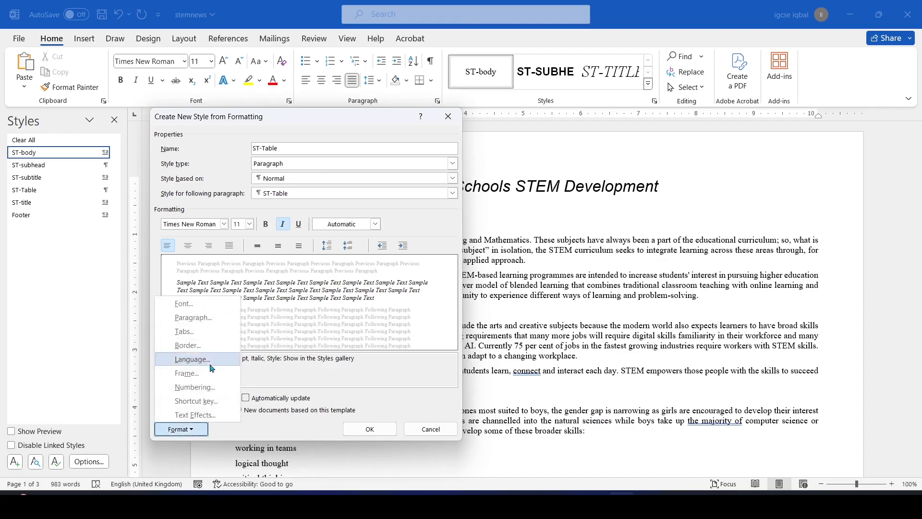
click(207, 319)
click(519, 271)
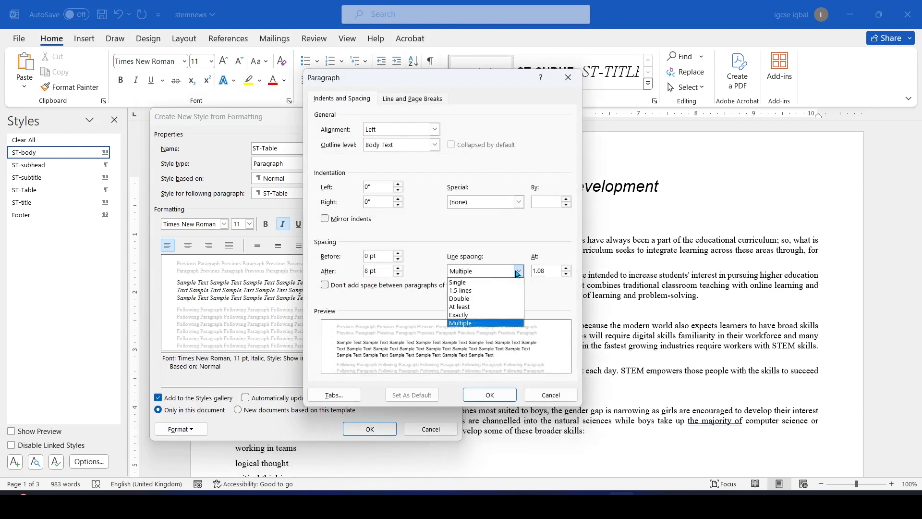
click(475, 282)
click(366, 271)
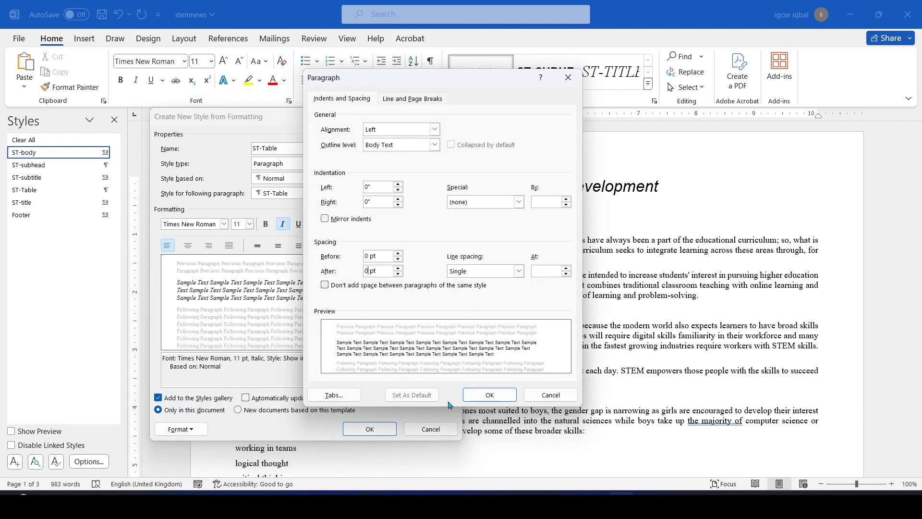
click(491, 395)
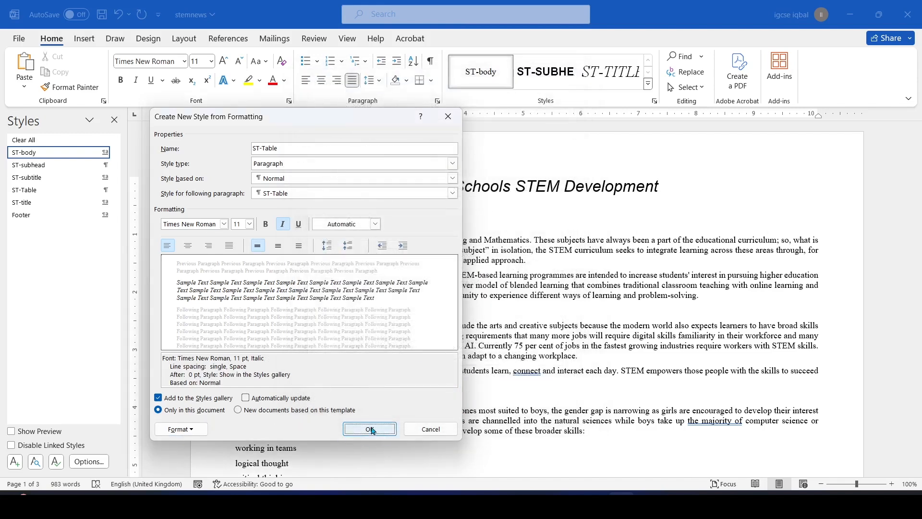
click(370, 429)
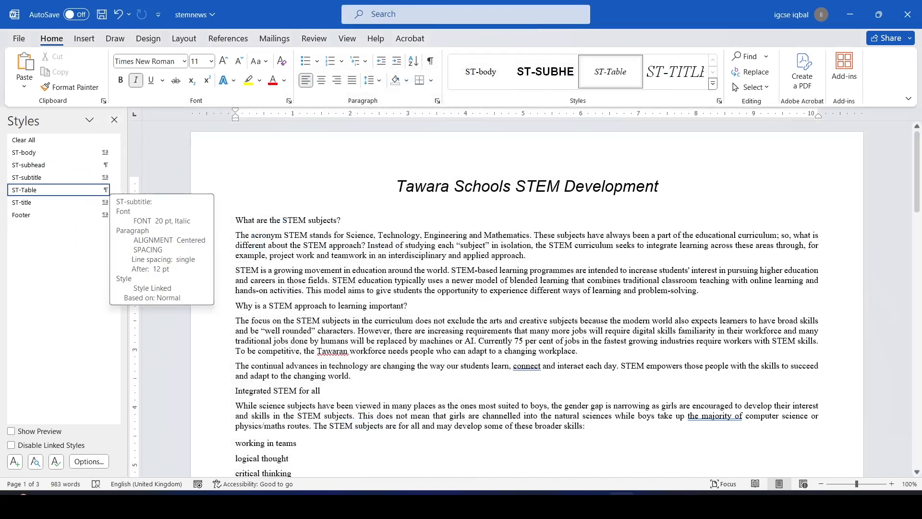
Highlight the completed ST-table row and the ST-bullet name in the PDF specification
key(alt+Tab)
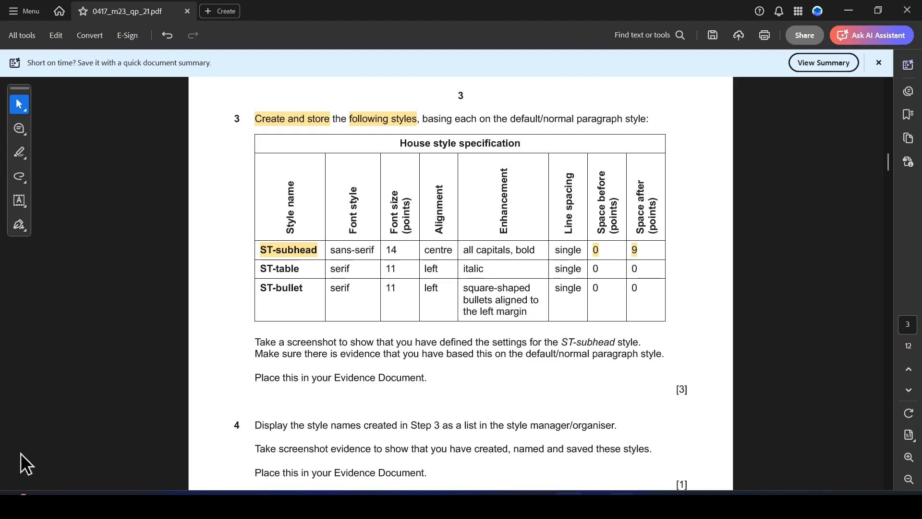
drag(263, 271, 476, 284)
click(507, 289)
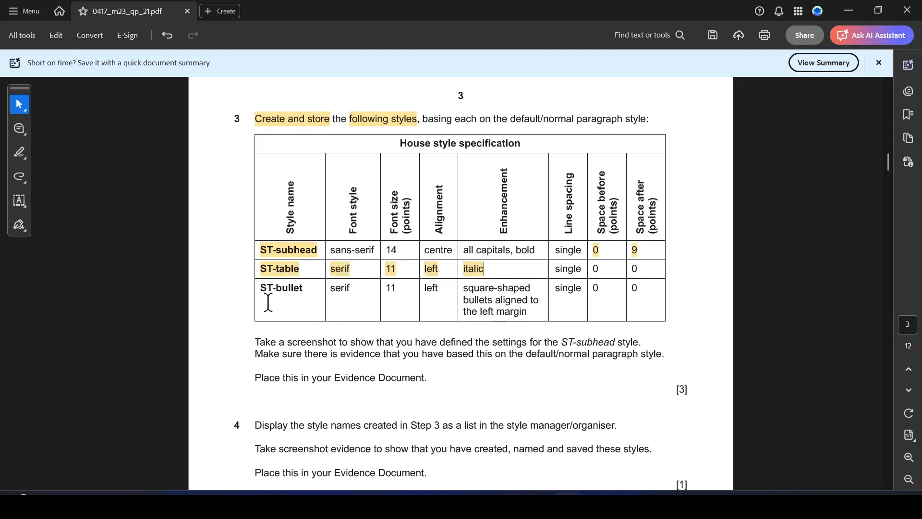
drag(261, 287, 302, 289)
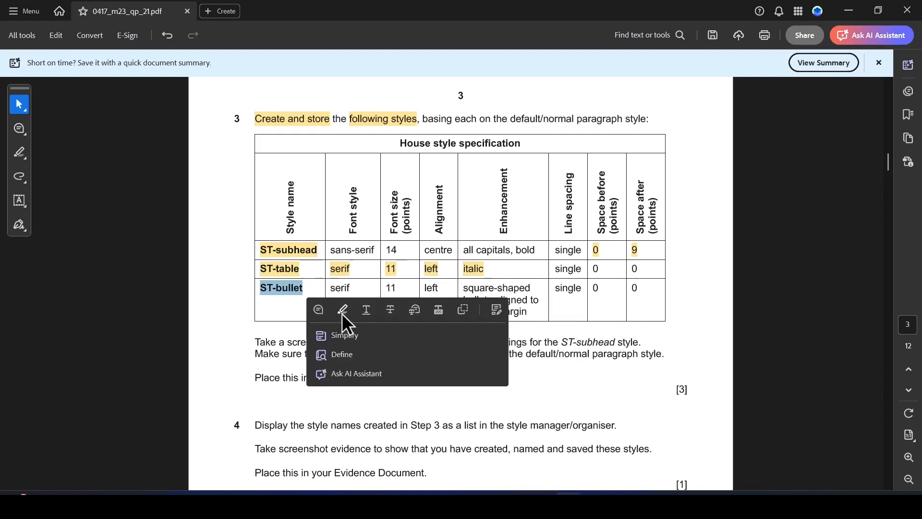
click(342, 313)
key(alt+Tab)
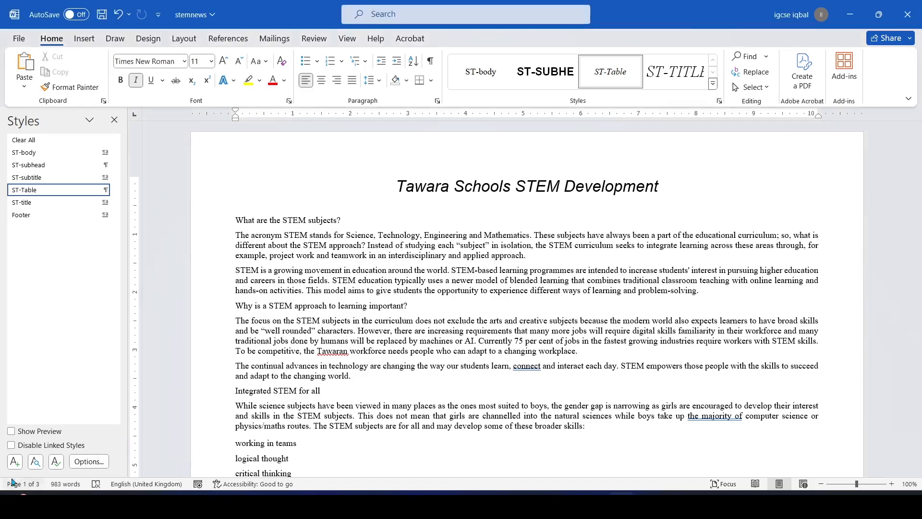
Start a new style named ST-bullet, based on Normal
click(15, 462)
text(ST-bullet)
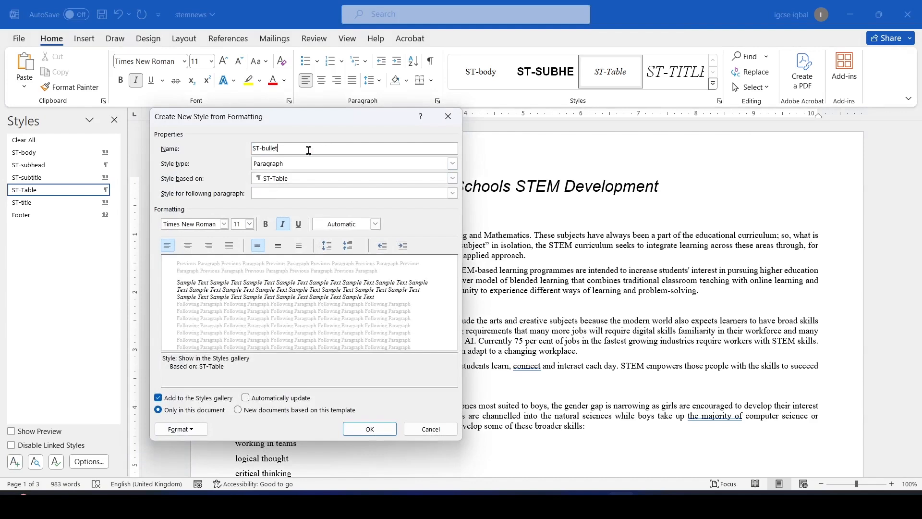
click(452, 184)
click(317, 199)
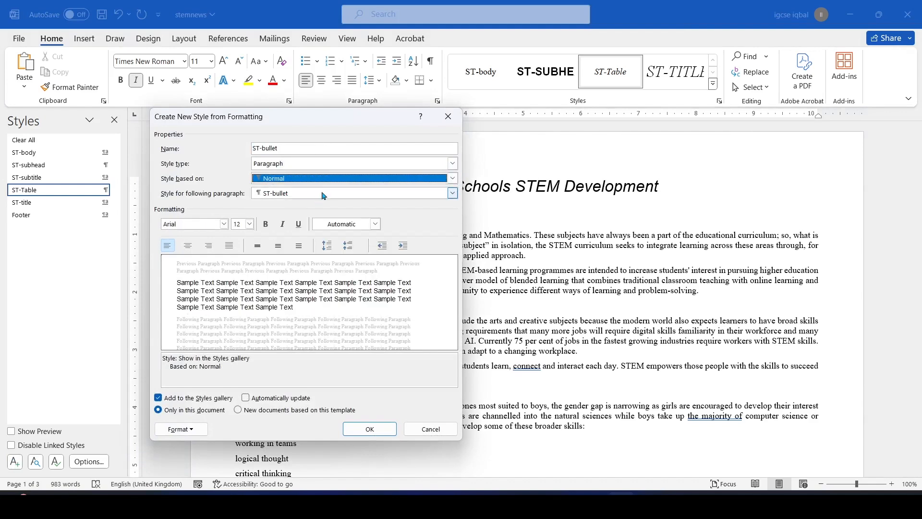
key(alt+Tab)
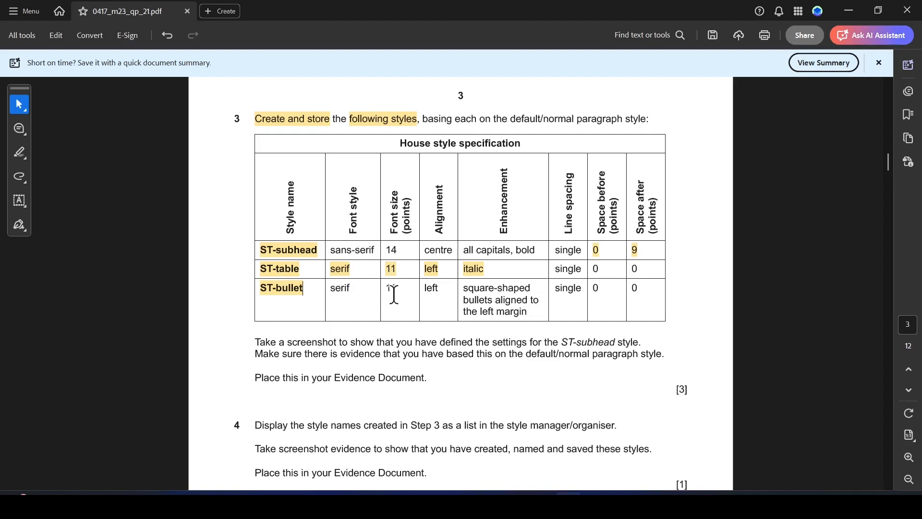
key(alt+Tab)
Set the ST-bullet font to Times New Roman, 11 pt
click(223, 224)
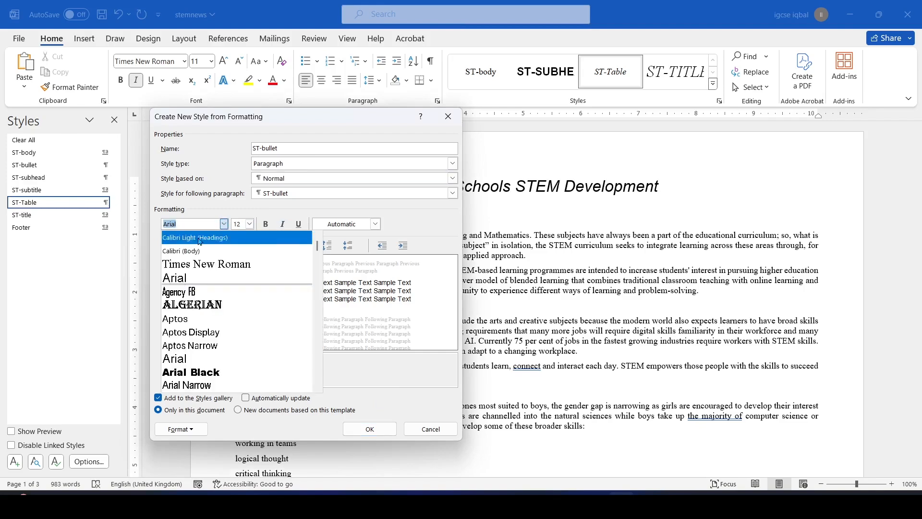
click(200, 264)
key(alt+Tab)
key(alt+Tab)
click(249, 224)
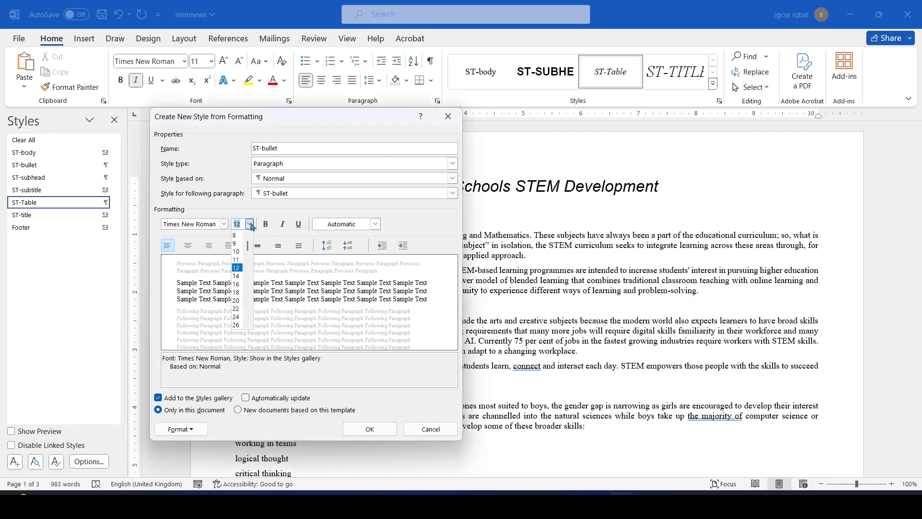
click(242, 262)
key(alt+Tab)
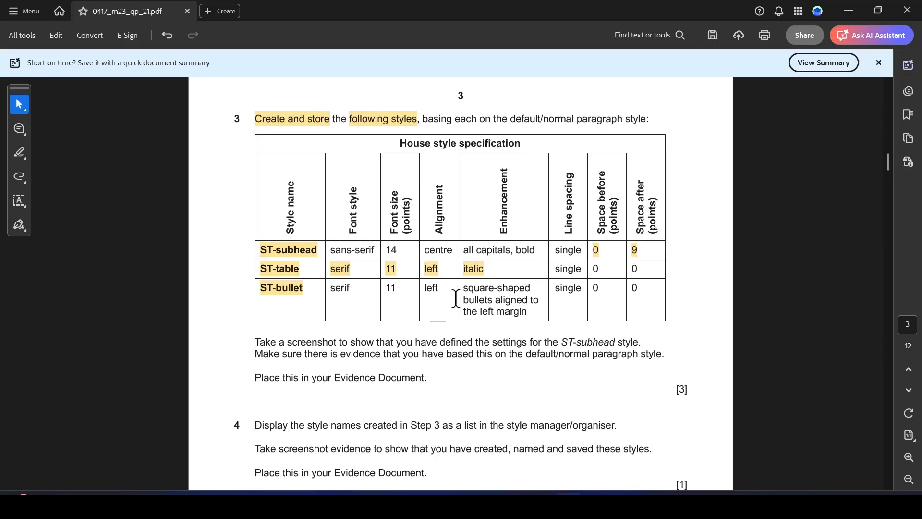
drag(465, 293, 528, 313)
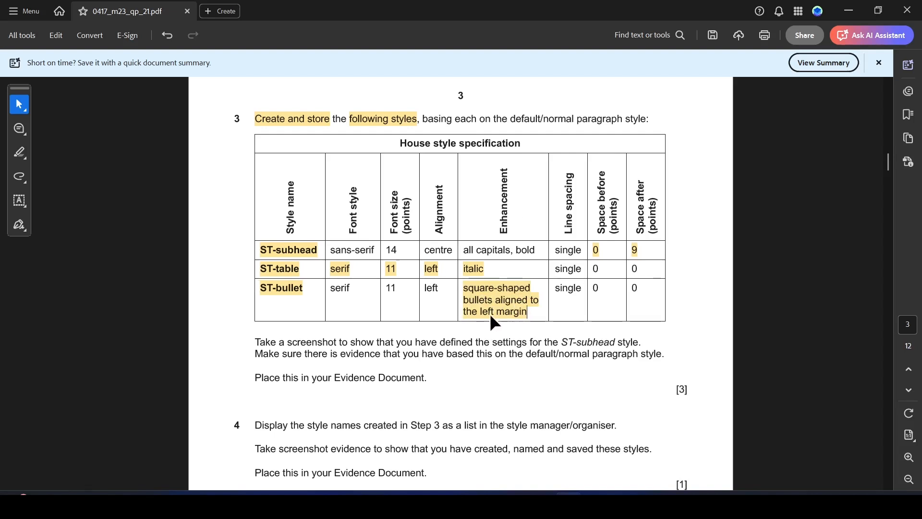
key(alt+Tab)
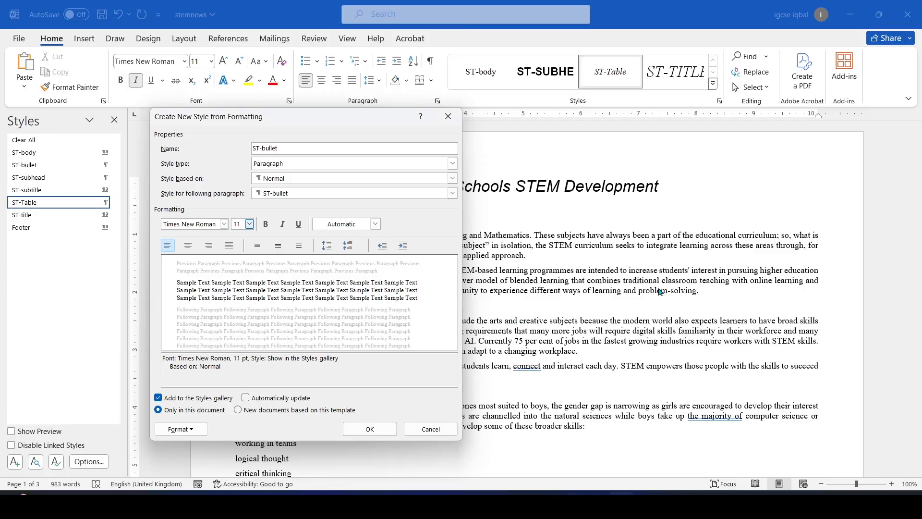
click(194, 432)
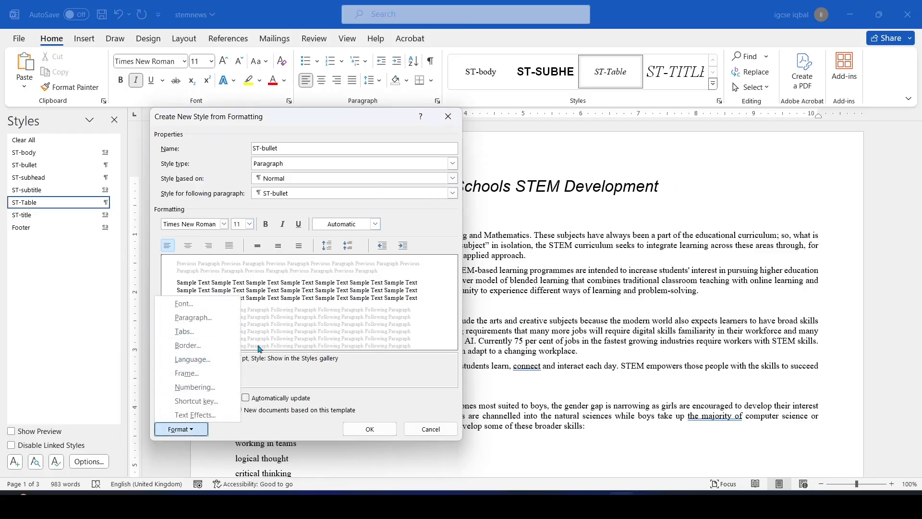
Give the ST-bullet style a square bullet
click(199, 388)
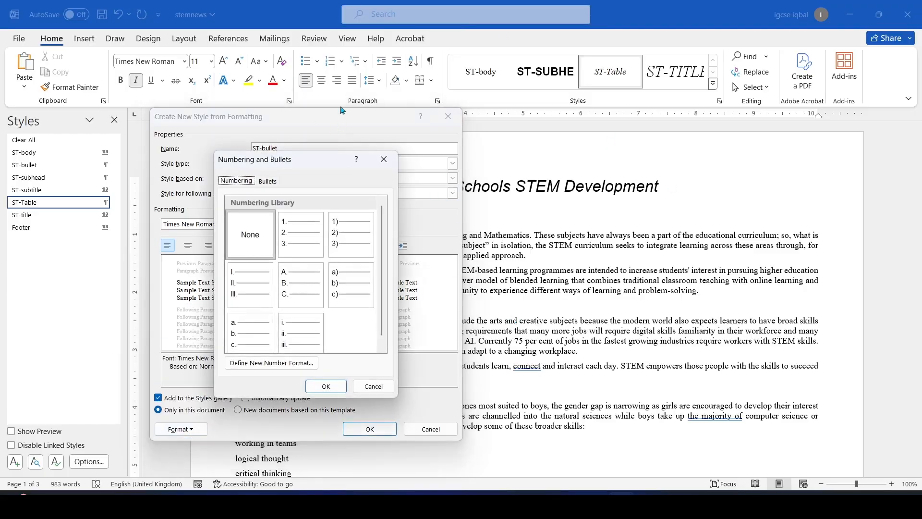
click(267, 181)
click(334, 229)
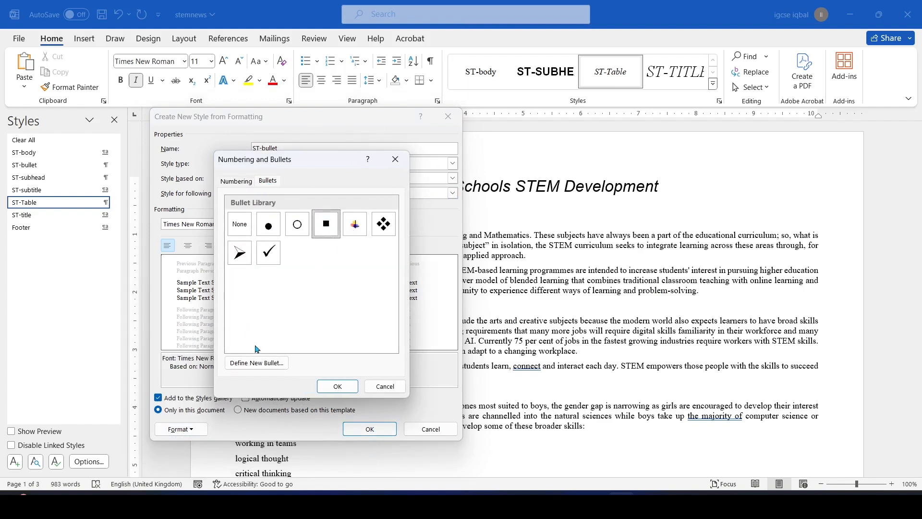
click(262, 363)
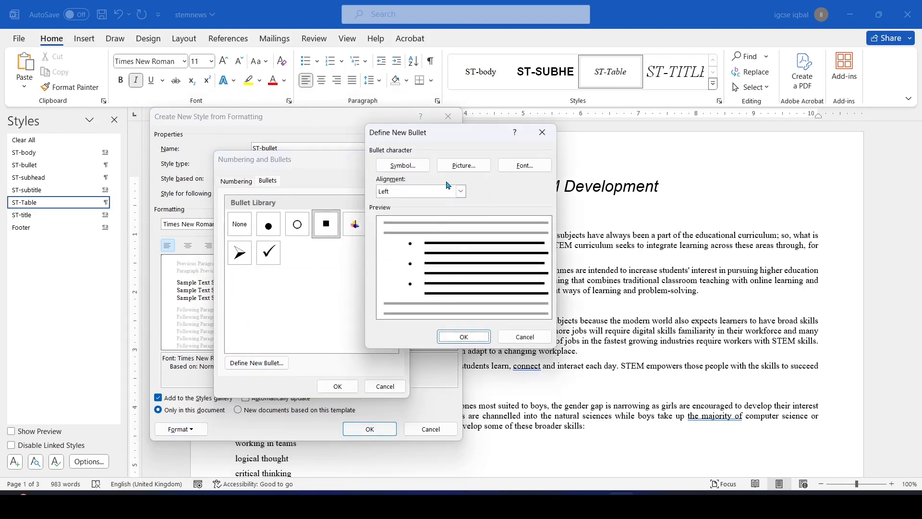
click(398, 165)
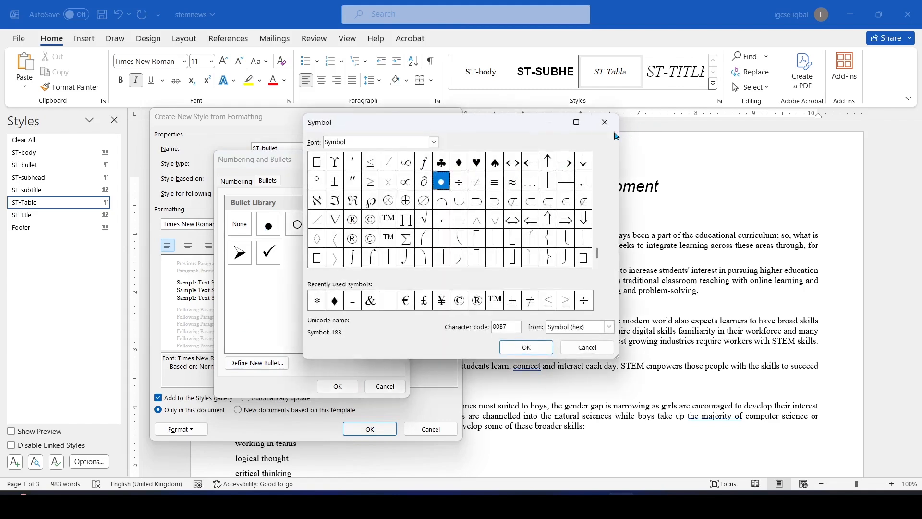
drag(515, 130, 535, 221)
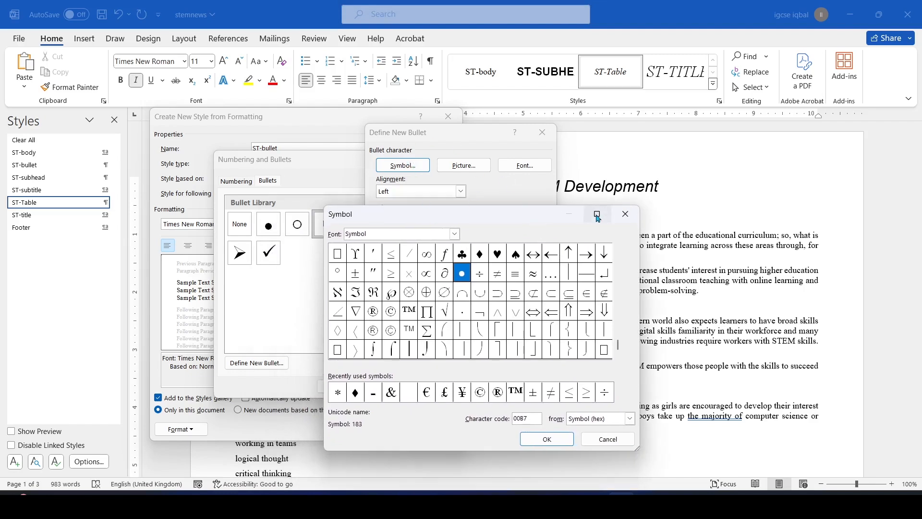
click(625, 214)
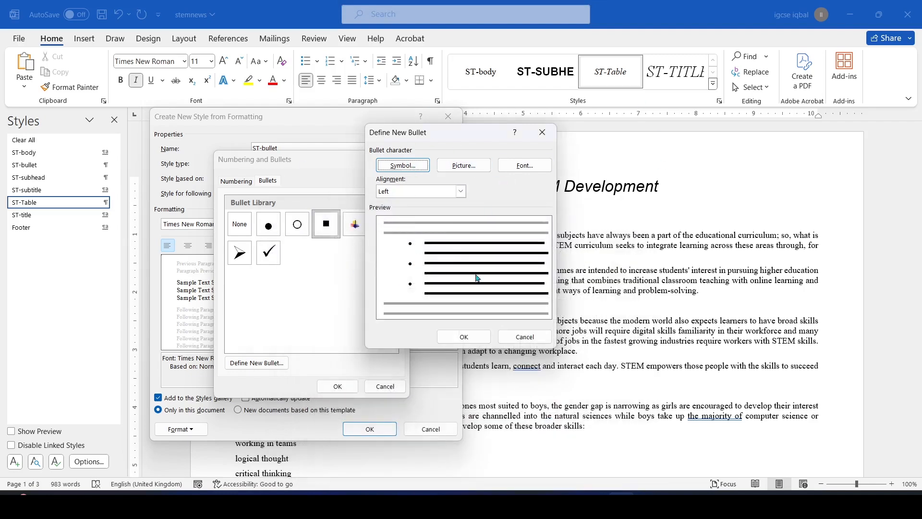
click(542, 132)
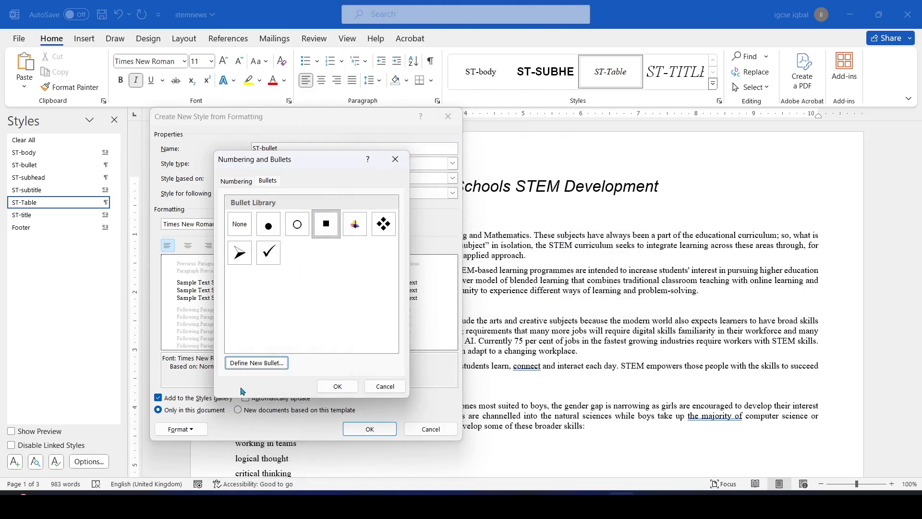
click(323, 226)
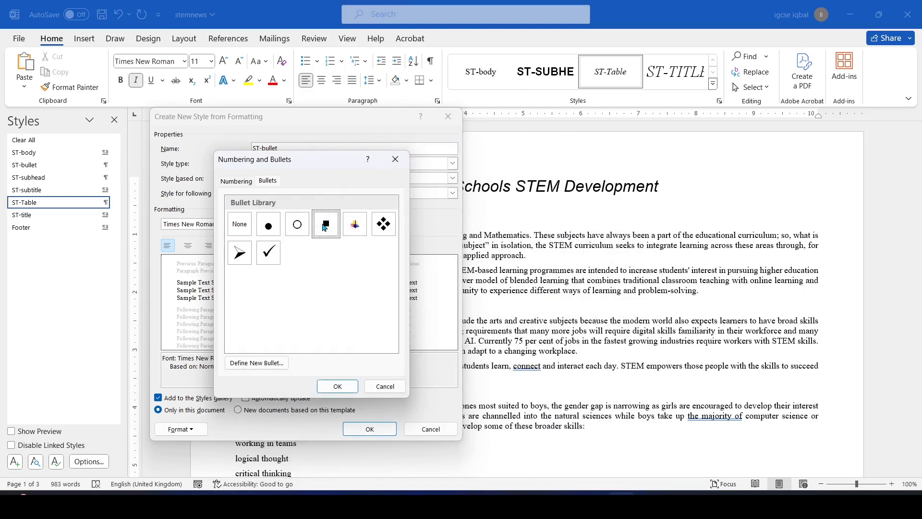
click(338, 386)
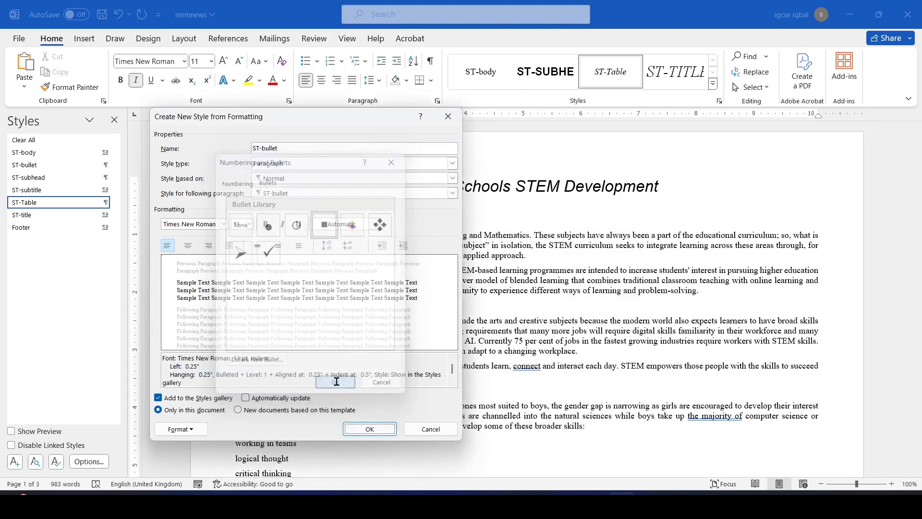
Set ST-bullet to left alignment with 0 pt after, and save the style
key(alt+Tab)
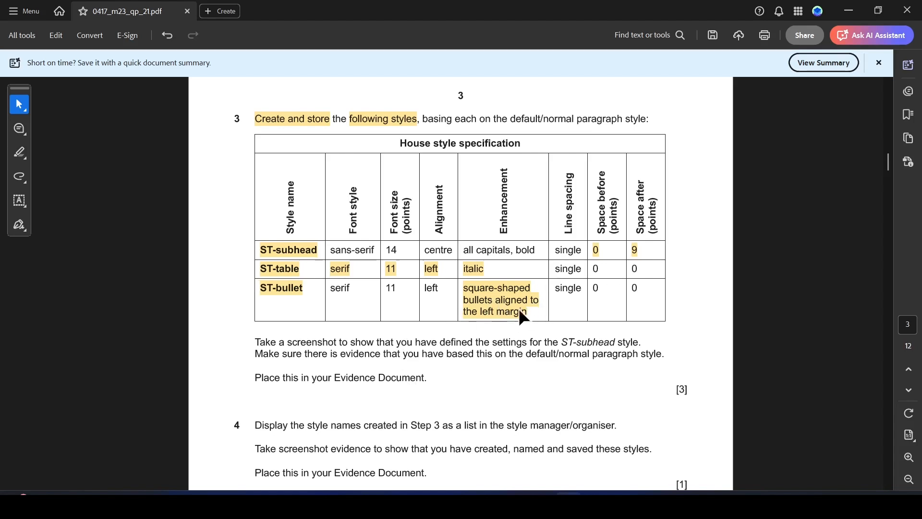
key(alt+Tab)
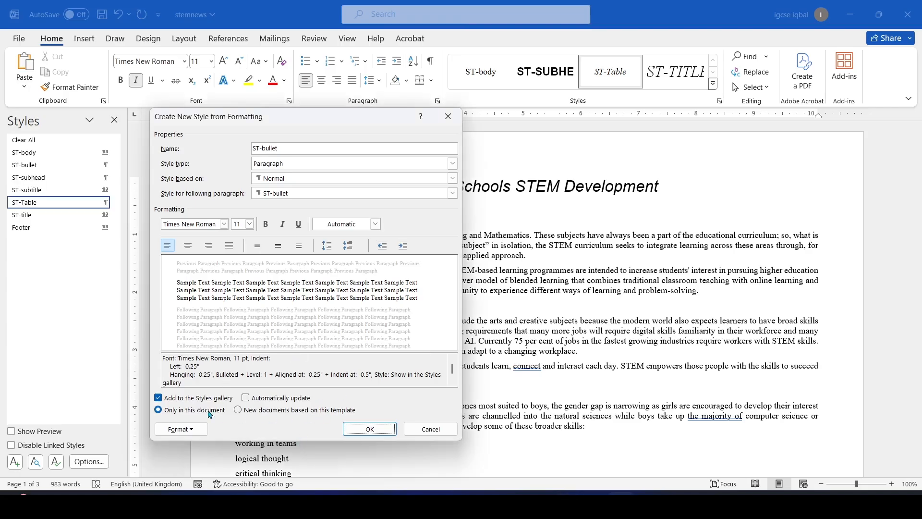
click(192, 429)
click(192, 430)
click(192, 429)
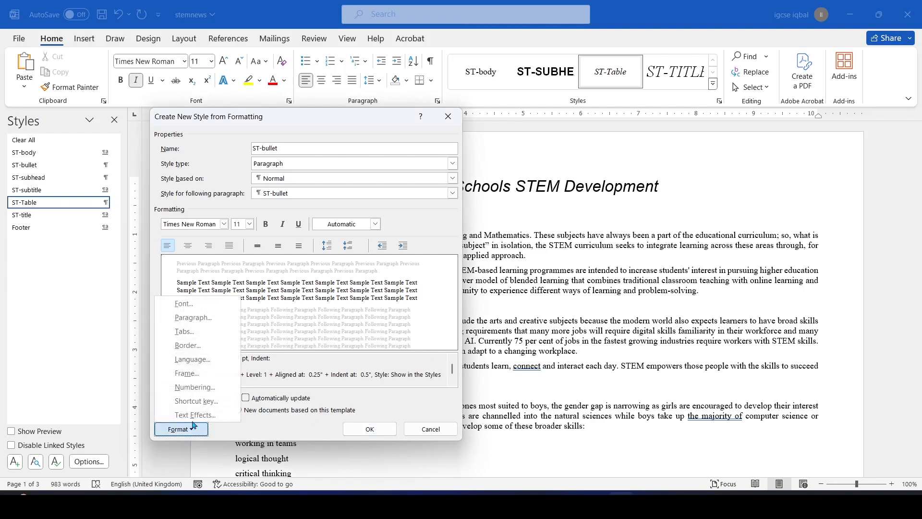
click(201, 320)
click(433, 129)
click(405, 140)
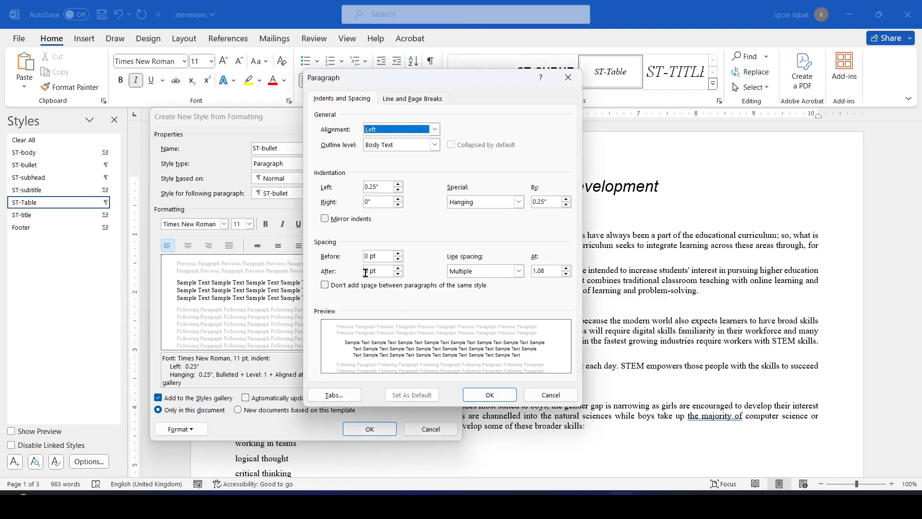
drag(370, 271, 359, 271)
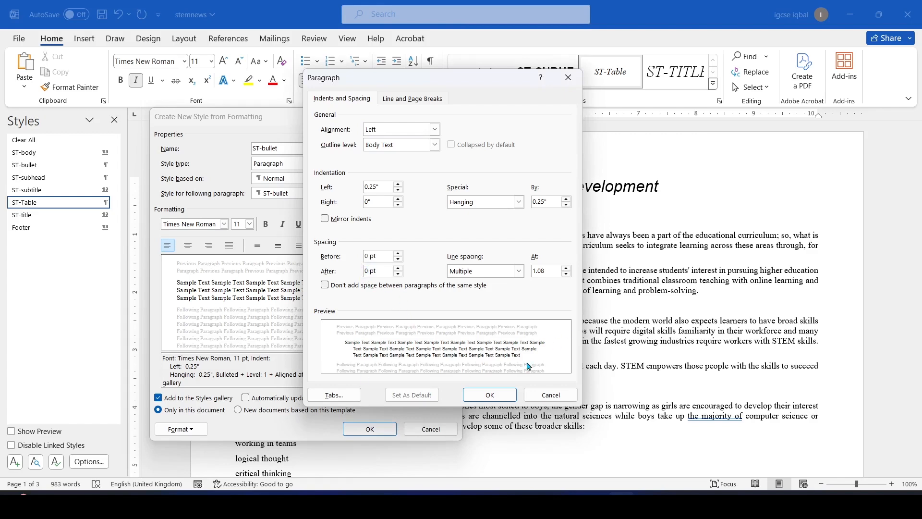
click(490, 395)
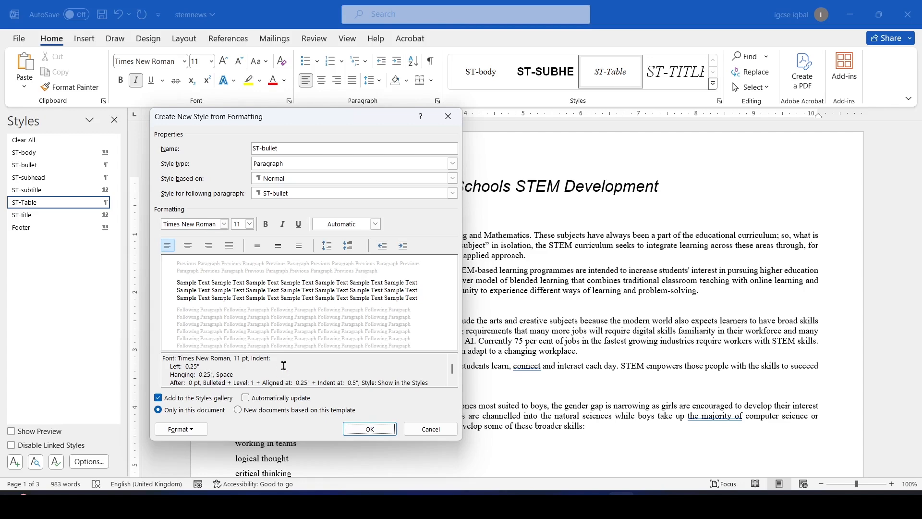
scroll(284, 365, down, 1)
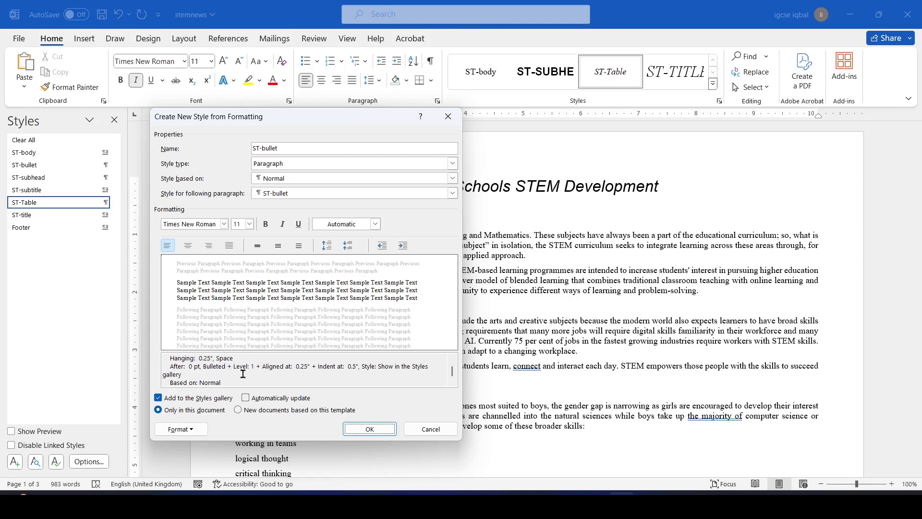
click(382, 428)
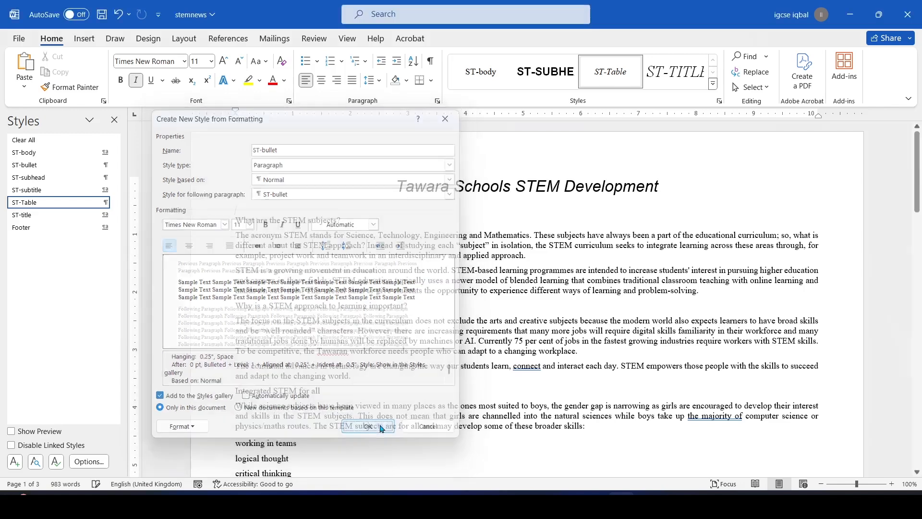
Highlight the ST-bullet spacing values and the evidence instruction line in Acrobat
key(alt+Tab)
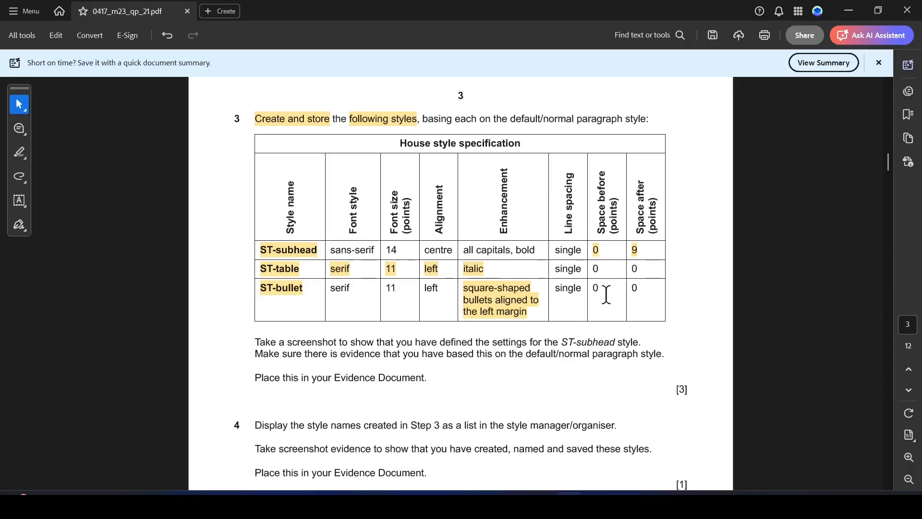
drag(555, 289, 633, 286)
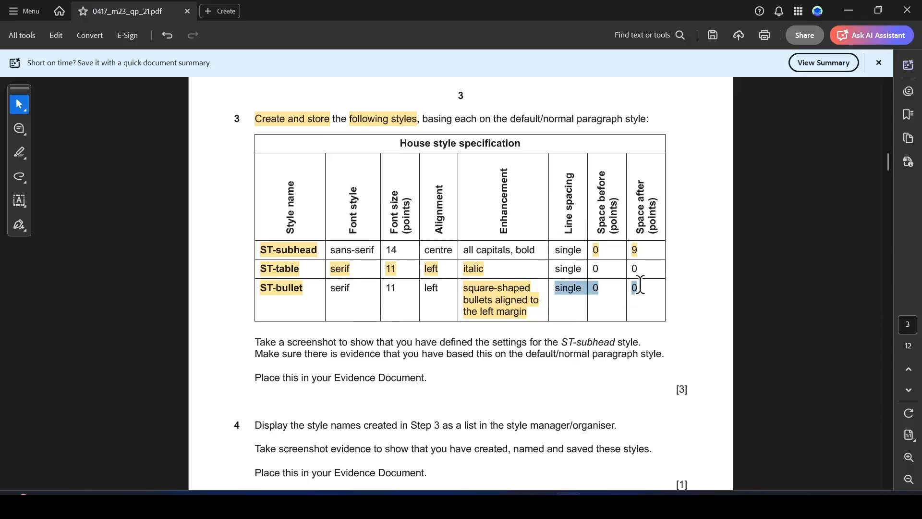
click(673, 309)
scroll(301, 223, down, 5)
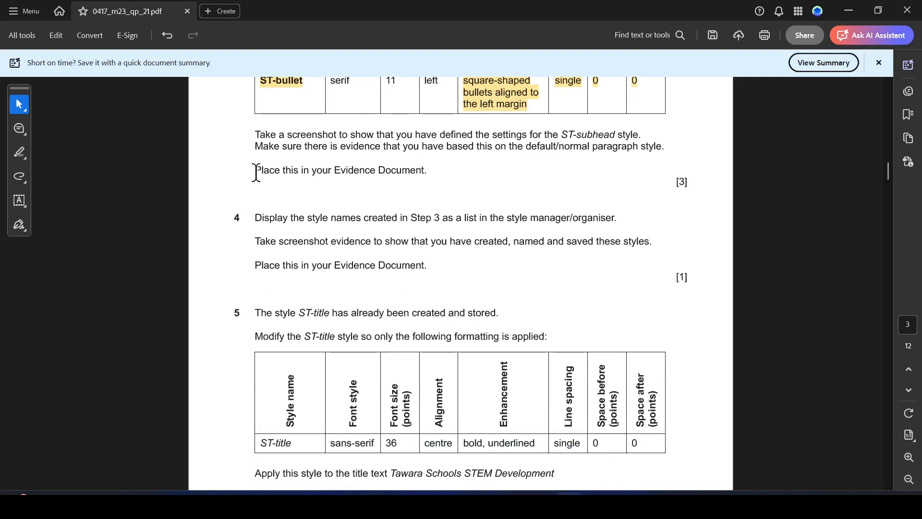
drag(255, 172, 437, 172)
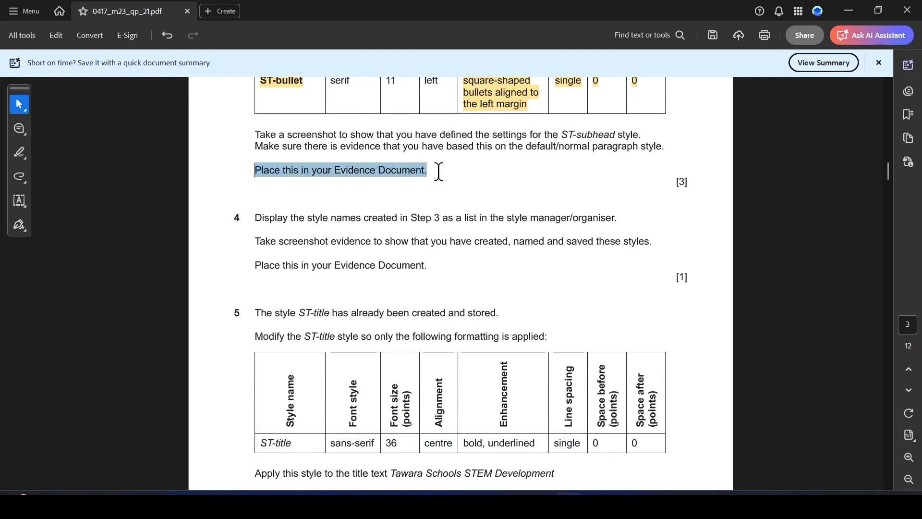
click(475, 193)
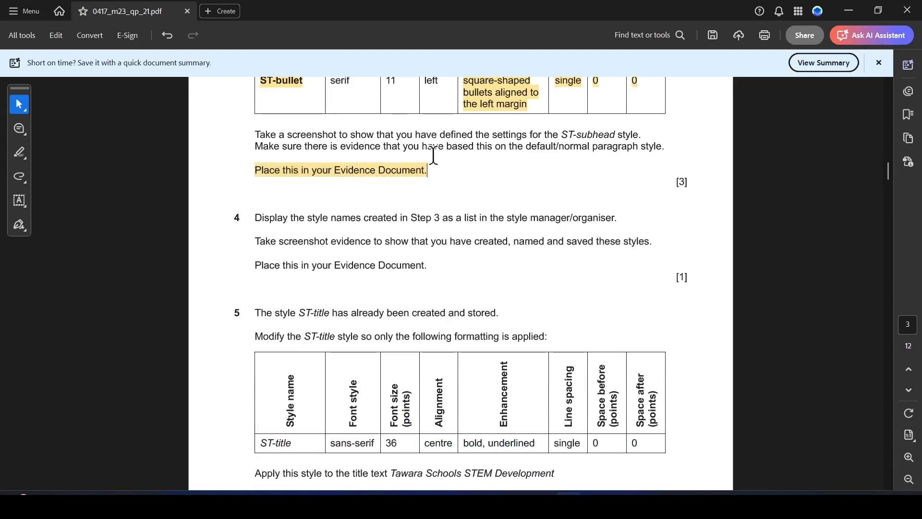
Open m23evidence from the source files folder and enable editing
key(alt+Tab)
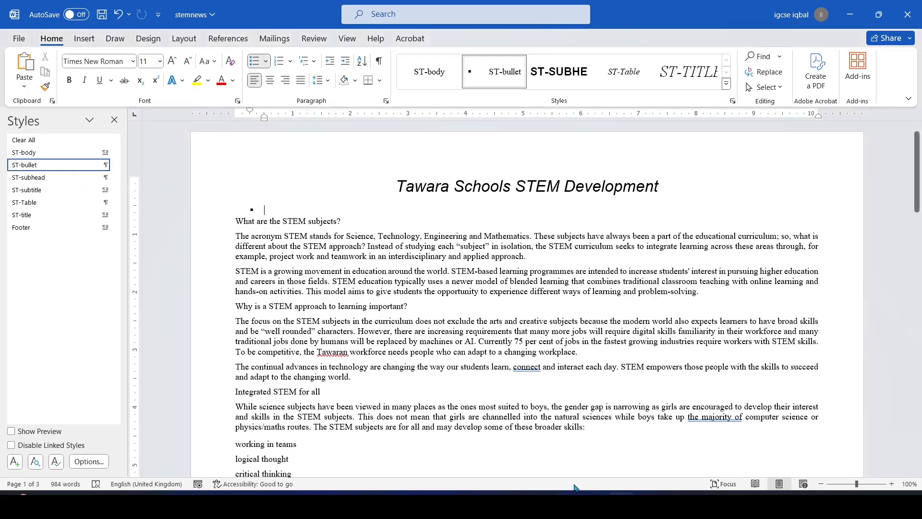
click(541, 503)
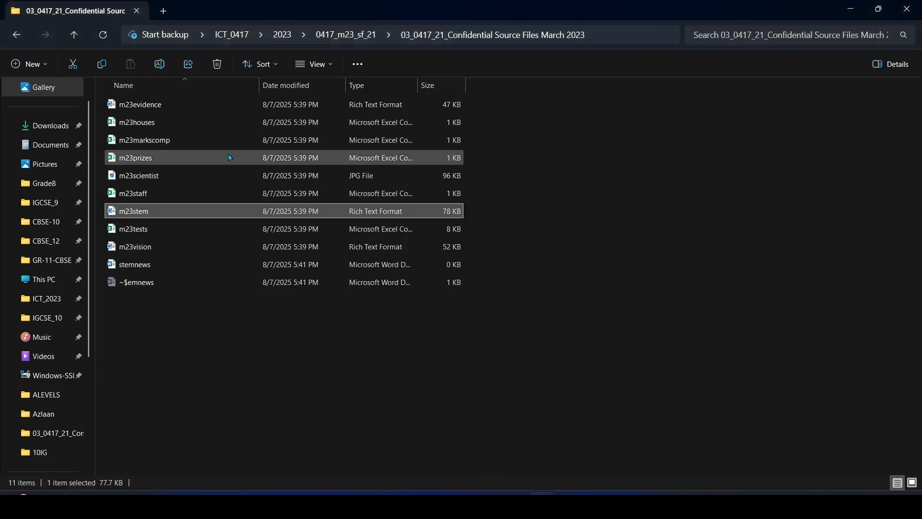
click(154, 106)
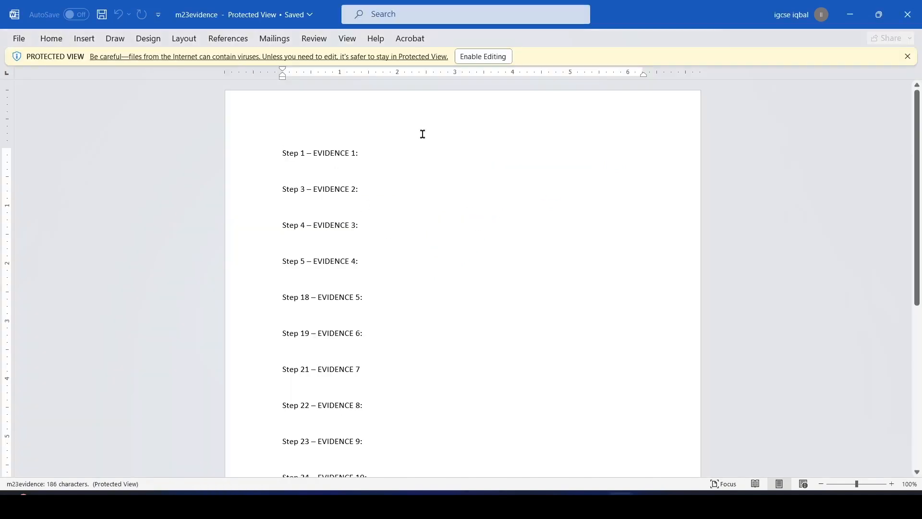
click(493, 57)
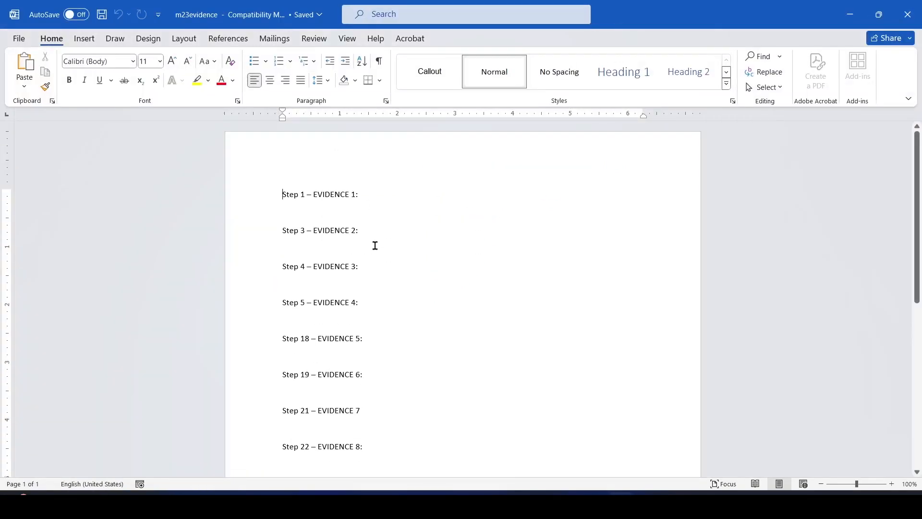
Mark the ST-subhead wording in the question paper, then remove the bullet on stemnews's empty line
mouse_move(568, 507)
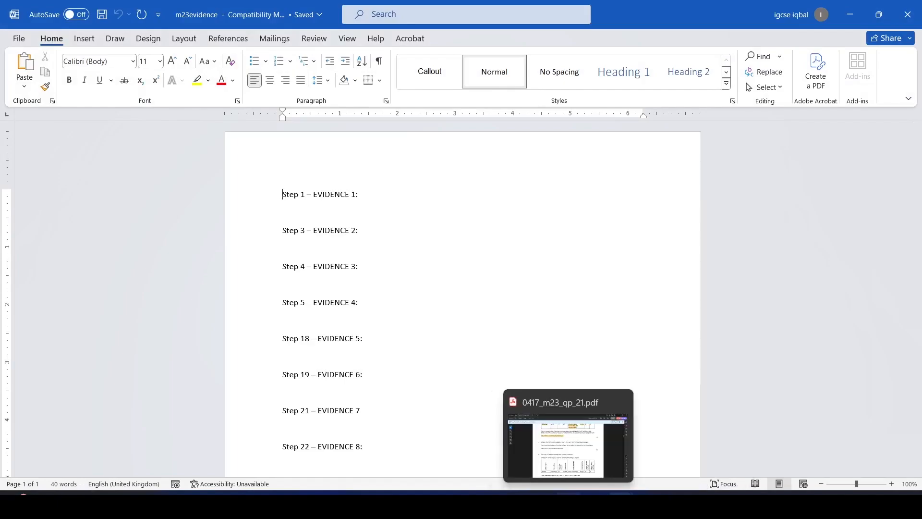
click(568, 451)
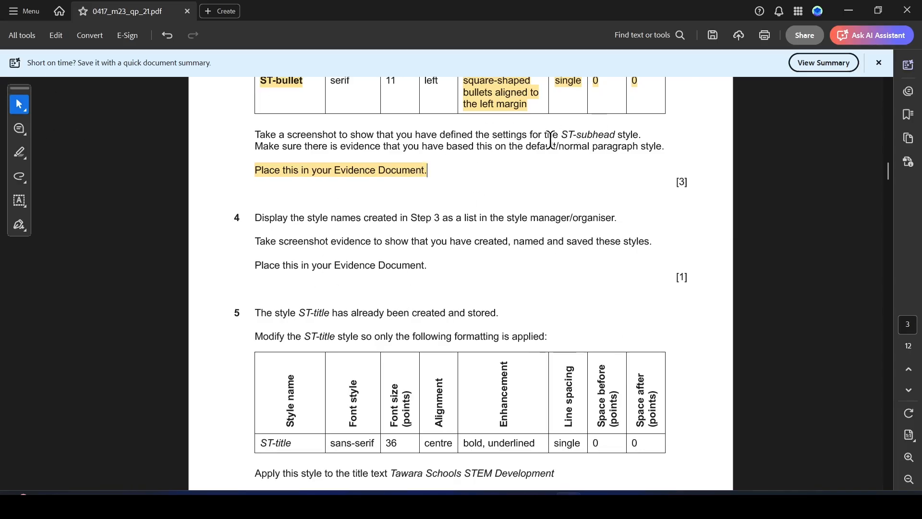
drag(561, 134, 638, 134)
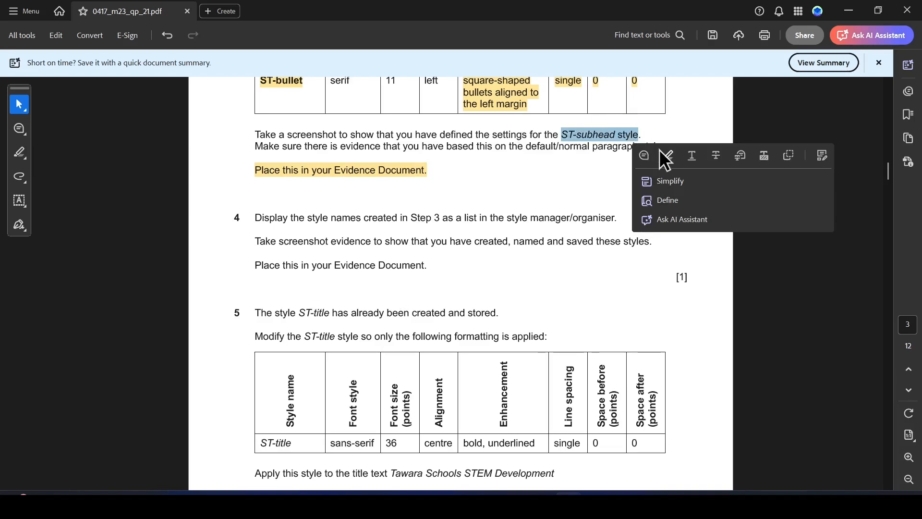
key(alt+Tab)
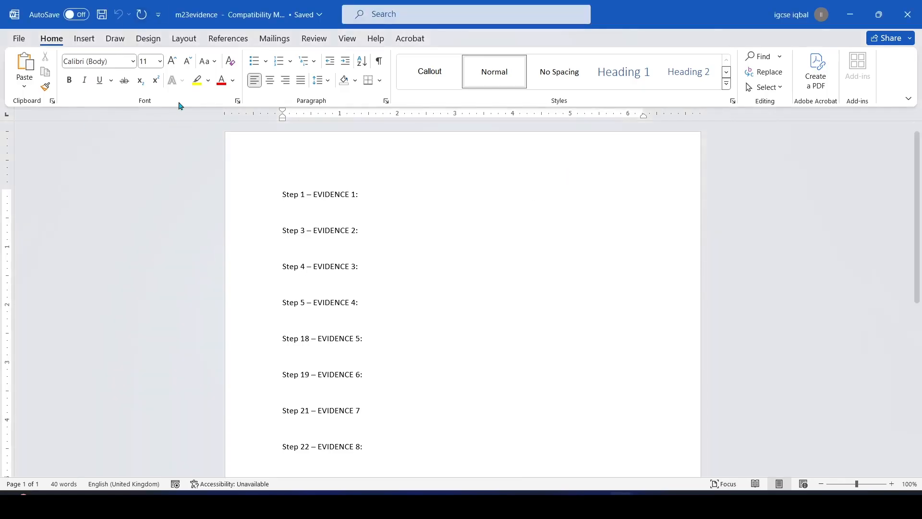
key(alt+Tab)
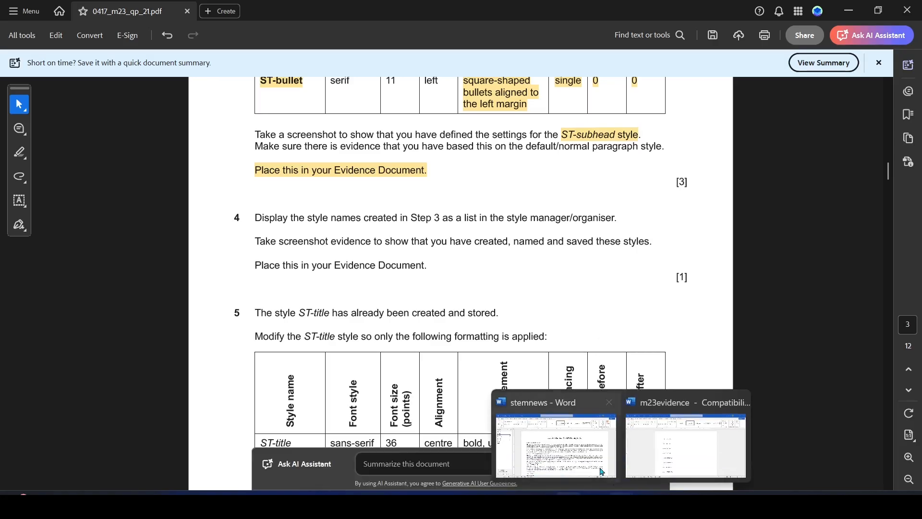
click(602, 472)
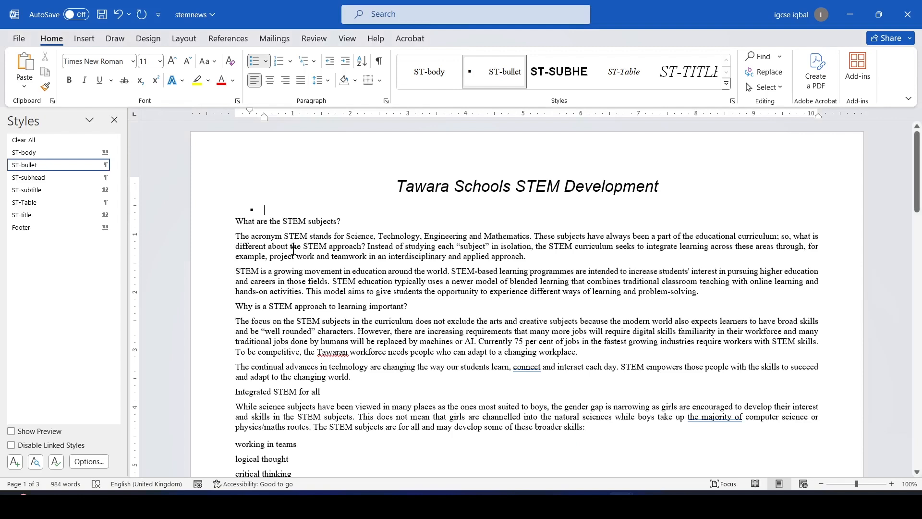
key(BackSpace)
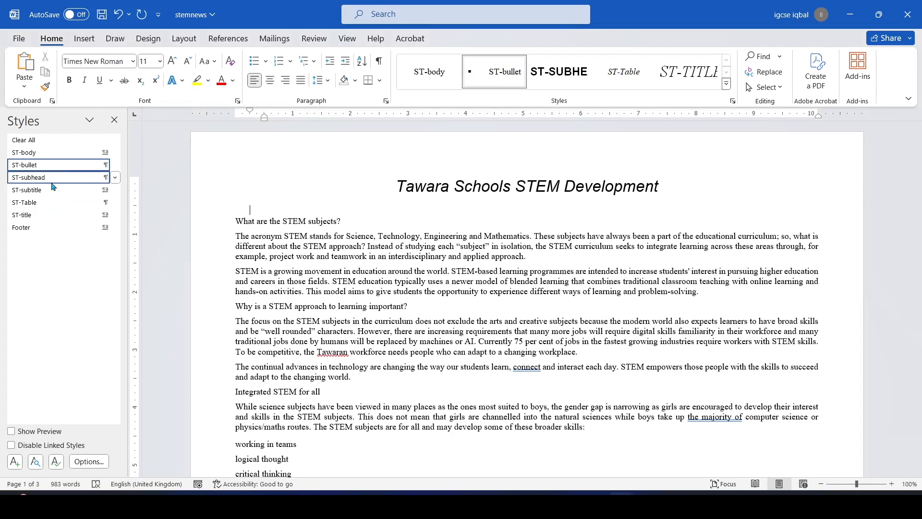
Snip a screenshot of the ST-subhead Modify Style dialog, then close the dialog
click(115, 179)
click(35, 211)
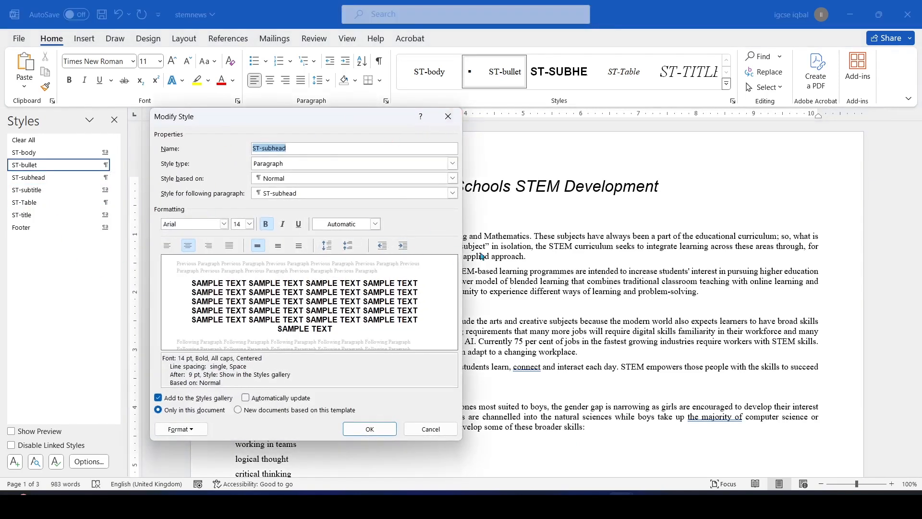
drag(353, 119, 318, 105)
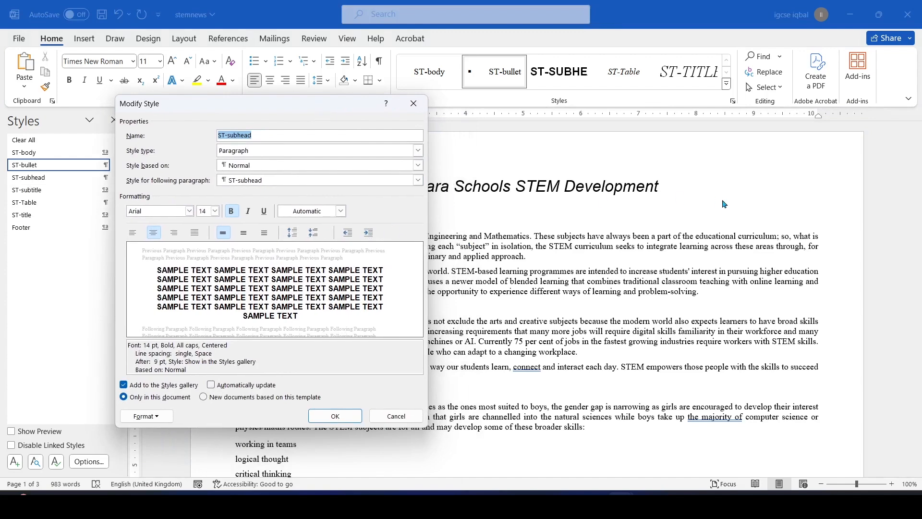
key(super+shift+s)
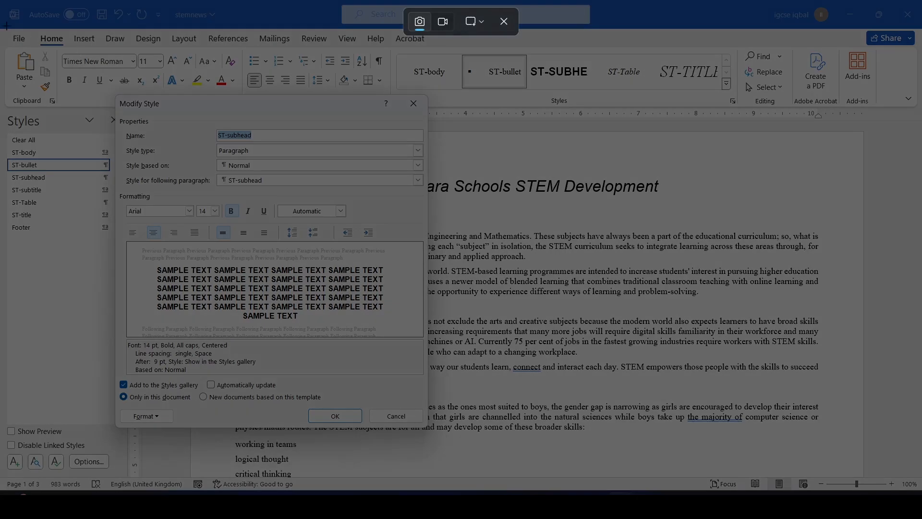
drag(1, 20, 431, 432)
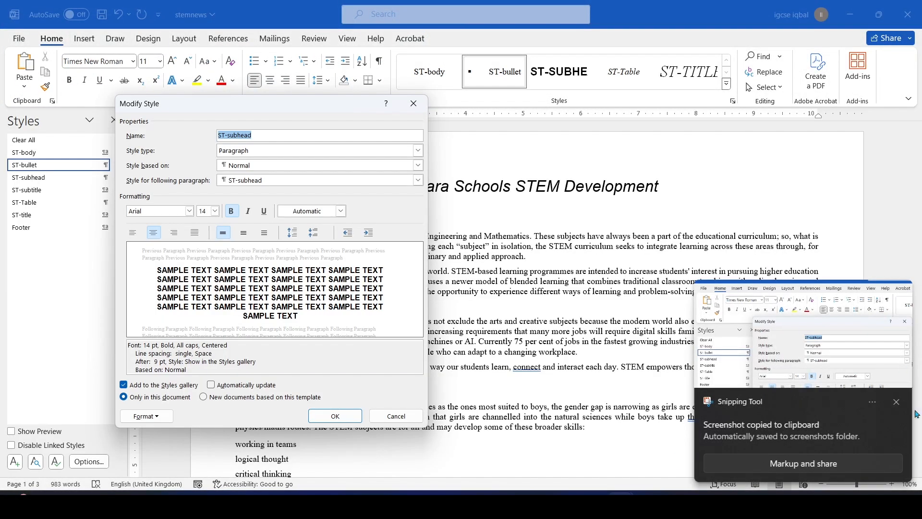
click(898, 406)
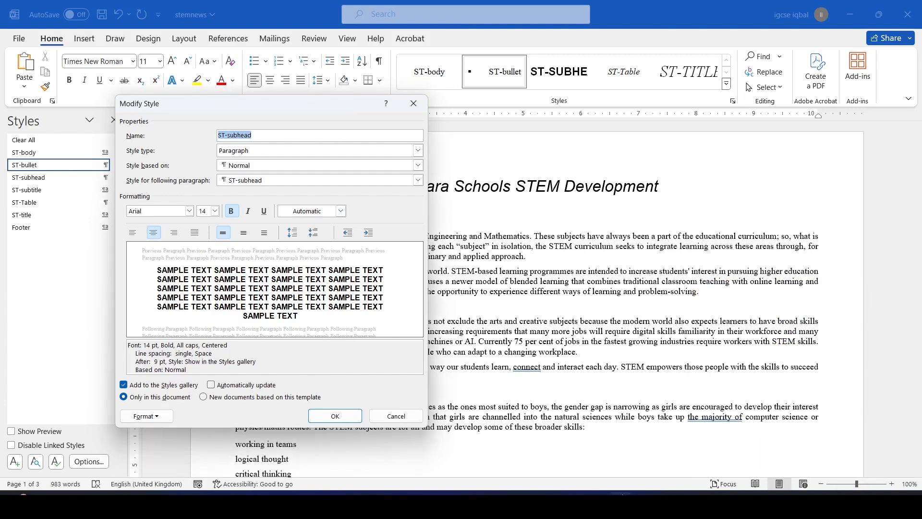
click(335, 416)
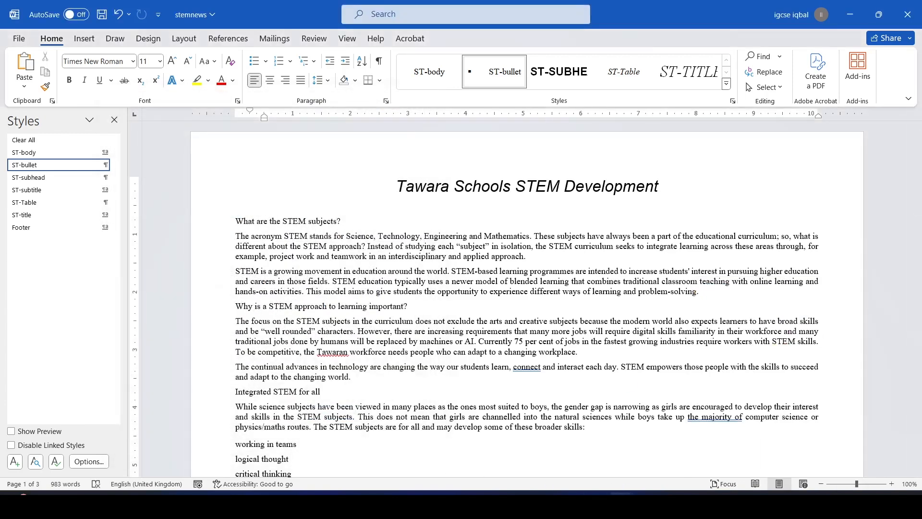
Paste the ST-subhead settings screenshot under Step 1 – EVIDENCE 1 in m23evidence and shrink it
mouse_move(621, 503)
click(668, 449)
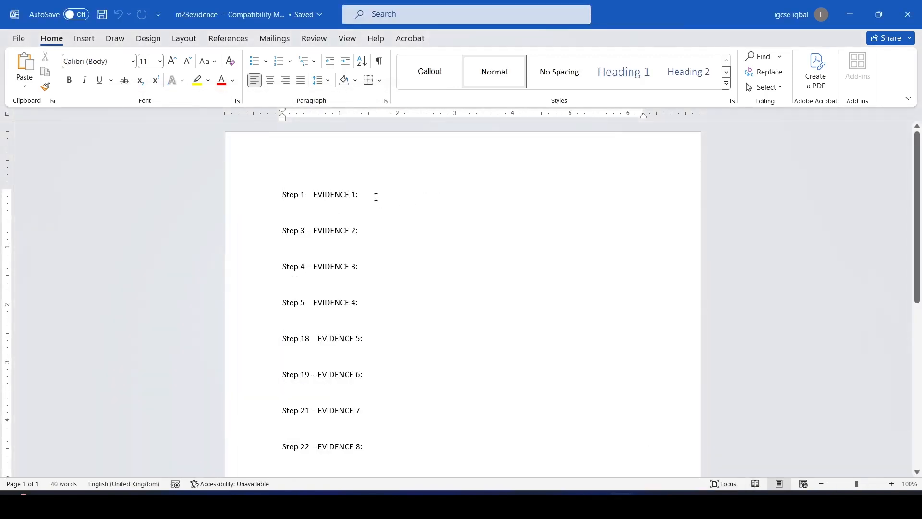
key(Return)
key(ctrl+v)
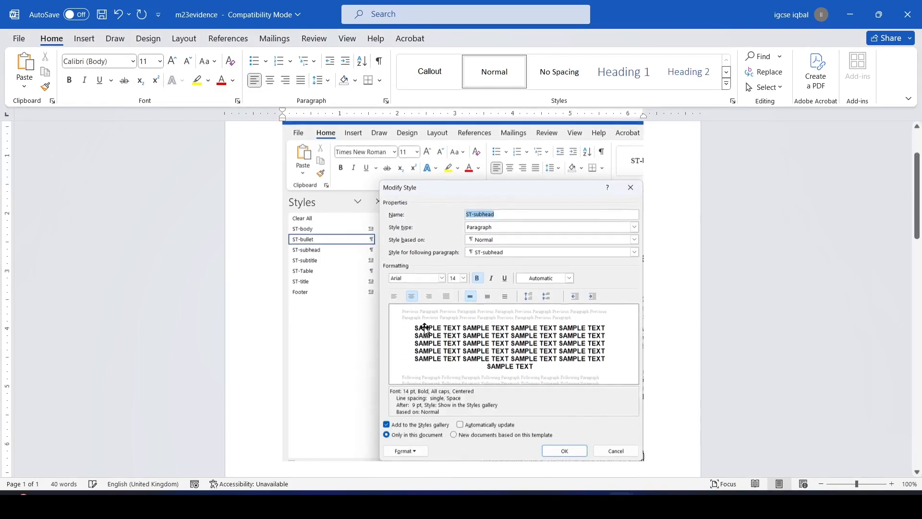
drag(644, 458, 478, 300)
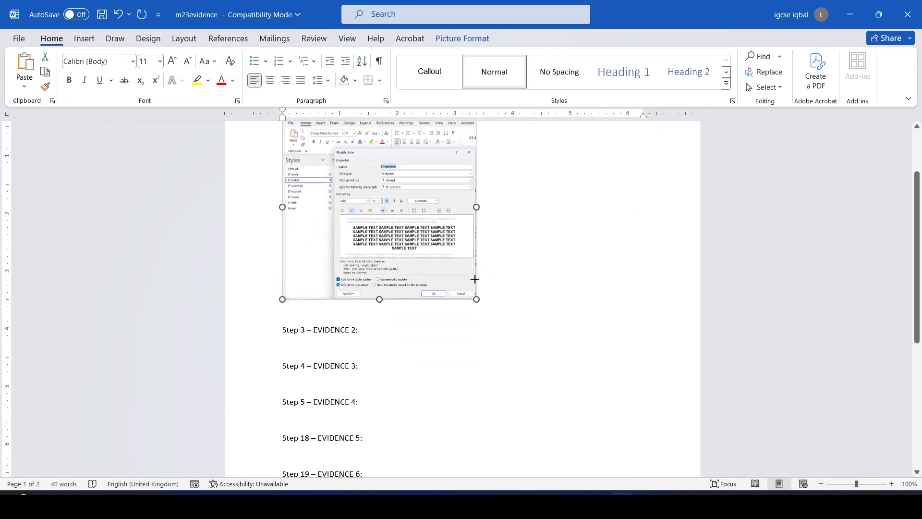
Bring the exam question paper back to the front and scroll down to question 4
key(alt+Tab)
scroll(419, 299, down, 1)
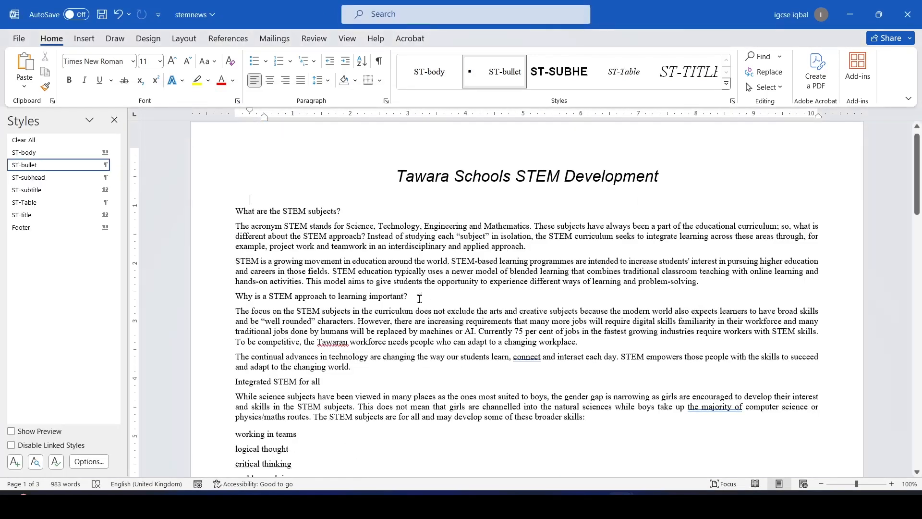
mouse_move(568, 503)
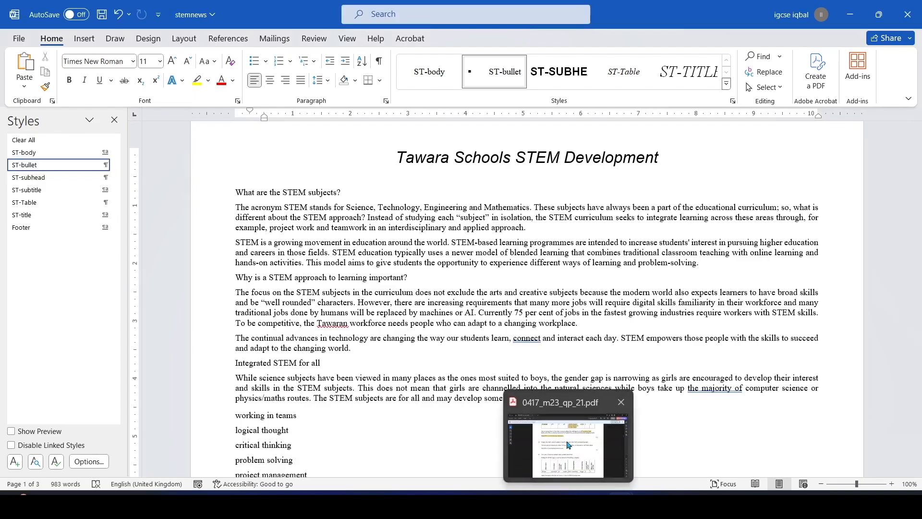
click(568, 456)
scroll(408, 307, down, 2)
Highlight question 4's first instruction line in yellow, then return to stemnews
drag(254, 172, 620, 170)
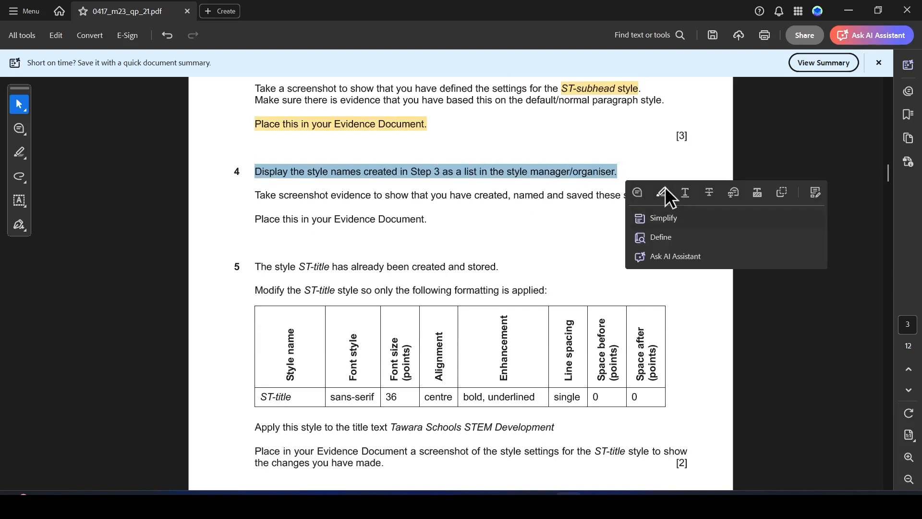
click(664, 191)
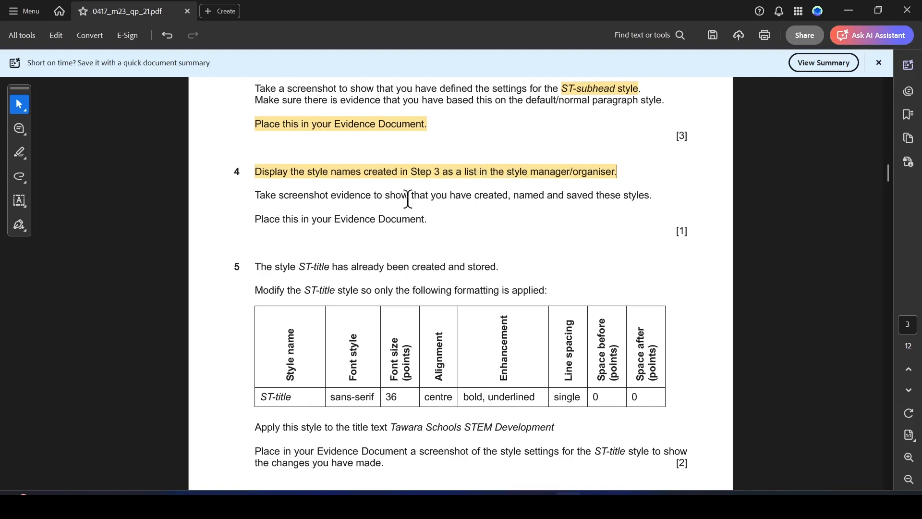
scroll(408, 198, up, 3)
scroll(379, 181, up, 2)
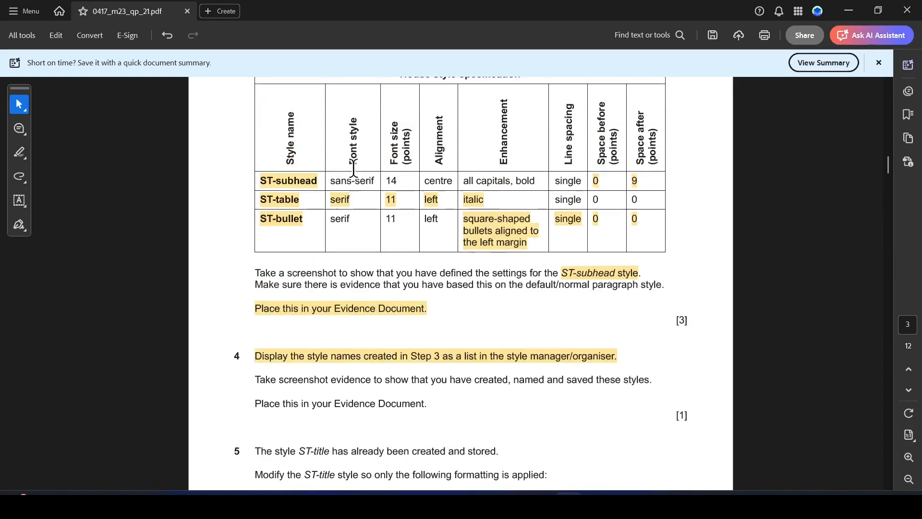
scroll(393, 216, up, 2)
scroll(399, 264, down, 2)
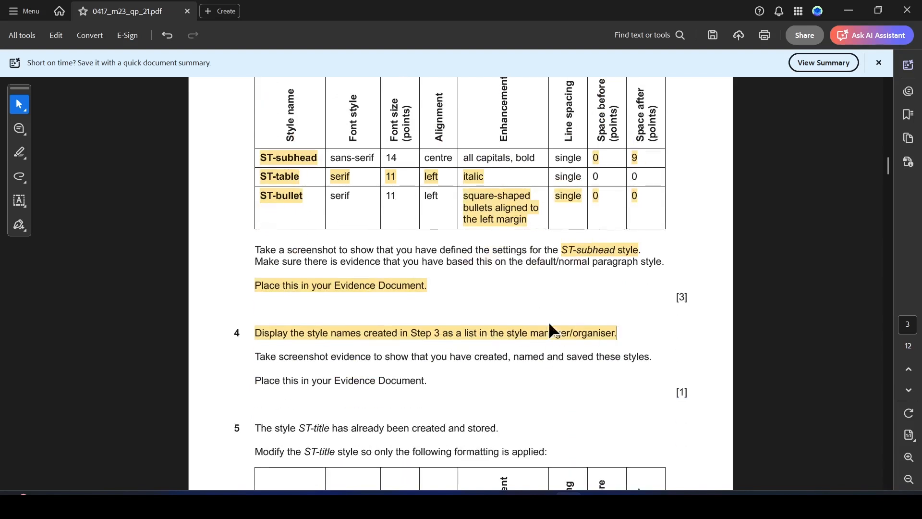
key(alt+Tab)
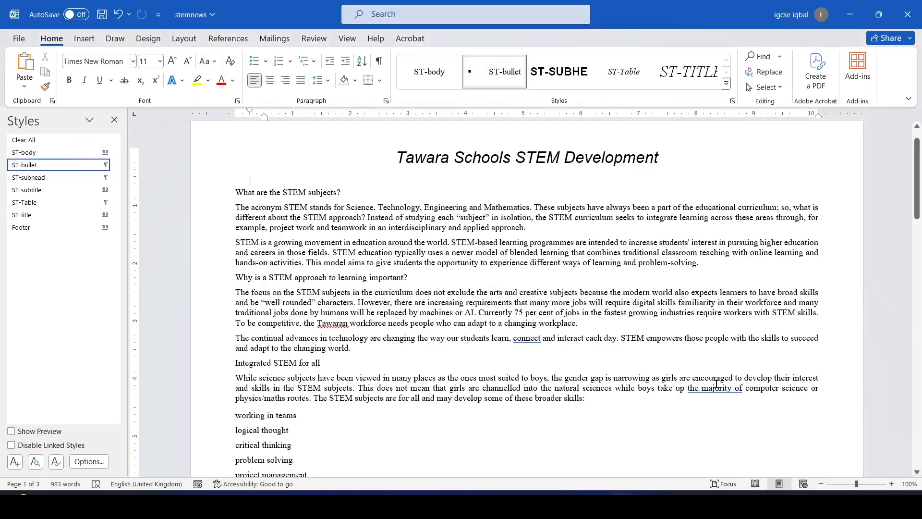
Snip the stemnews styles list and paste it, shrunk, under Step 3 – EVIDENCE 2 in m23evidence
key(super+shift+s)
drag(1, 2, 452, 272)
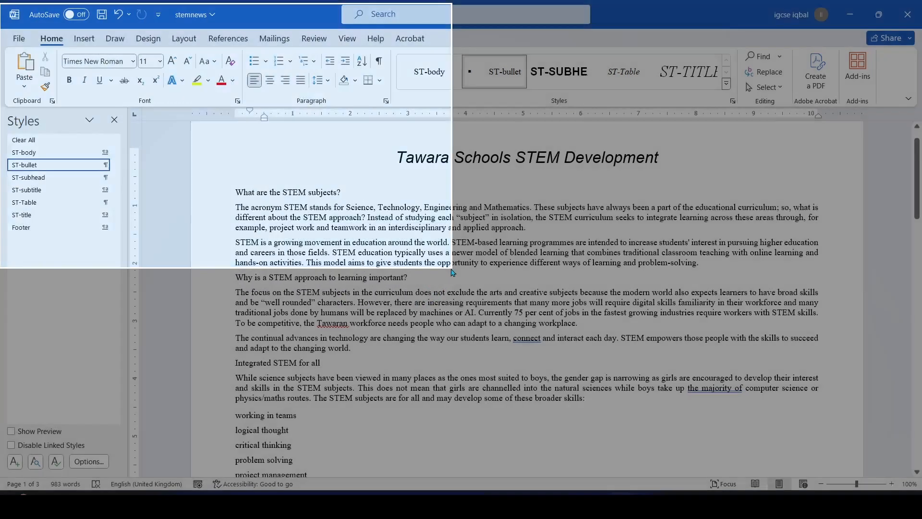
mouse_move(620, 505)
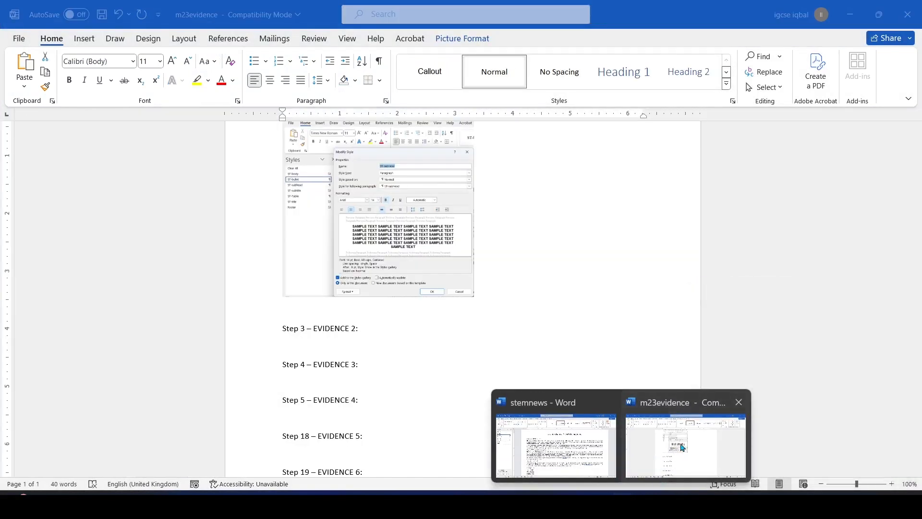
click(683, 447)
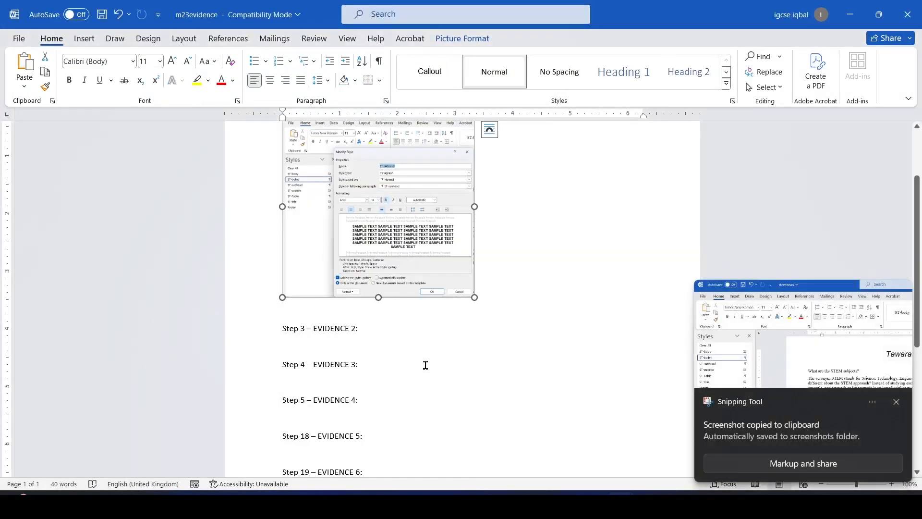
click(380, 361)
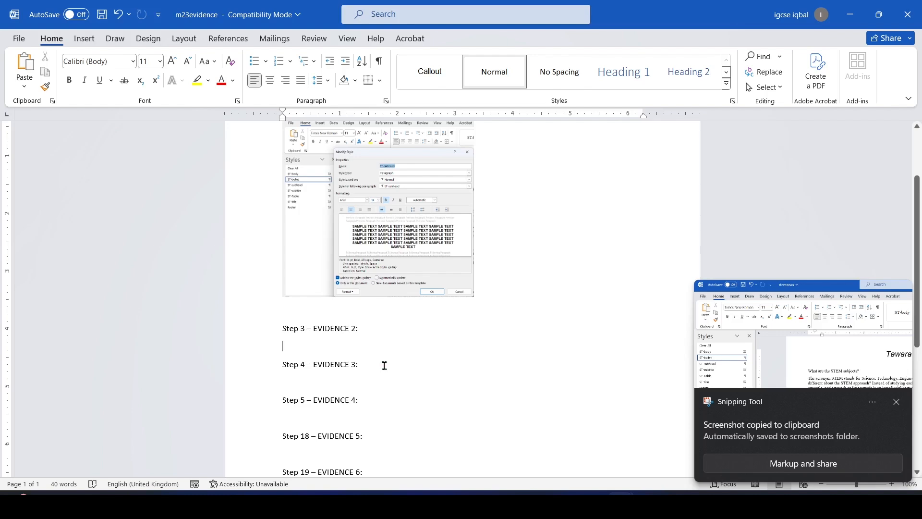
key(ctrl+v)
click(541, 385)
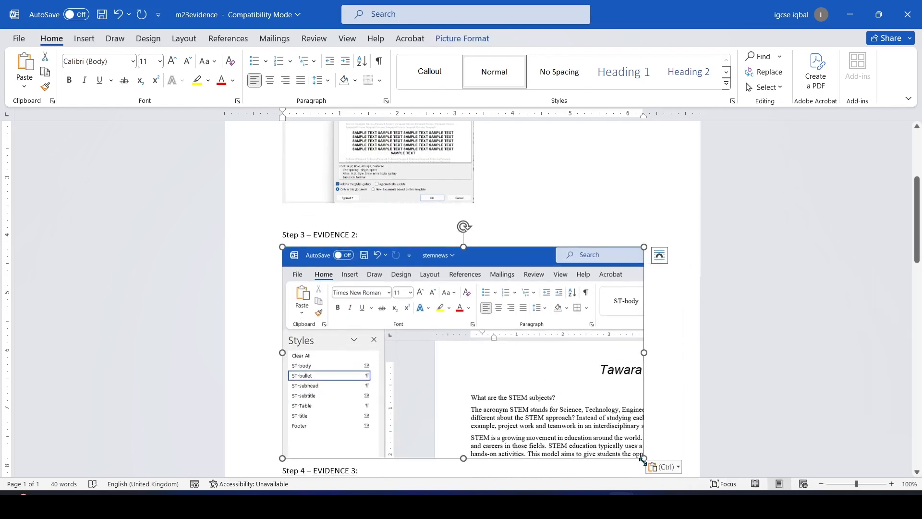
drag(641, 452, 530, 392)
key(alt+Tab)
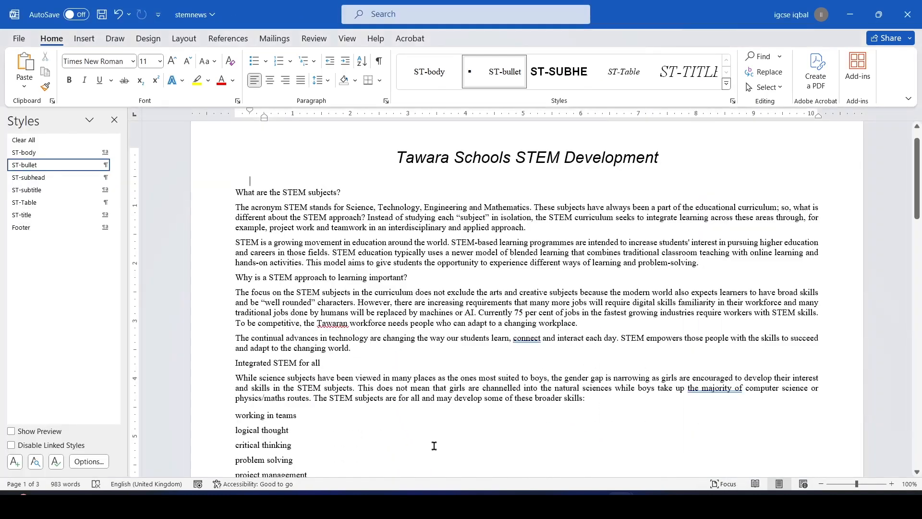
Read further down the ST-title requirements in the paper, then bring stemnews back to the front
key(alt+Tab)
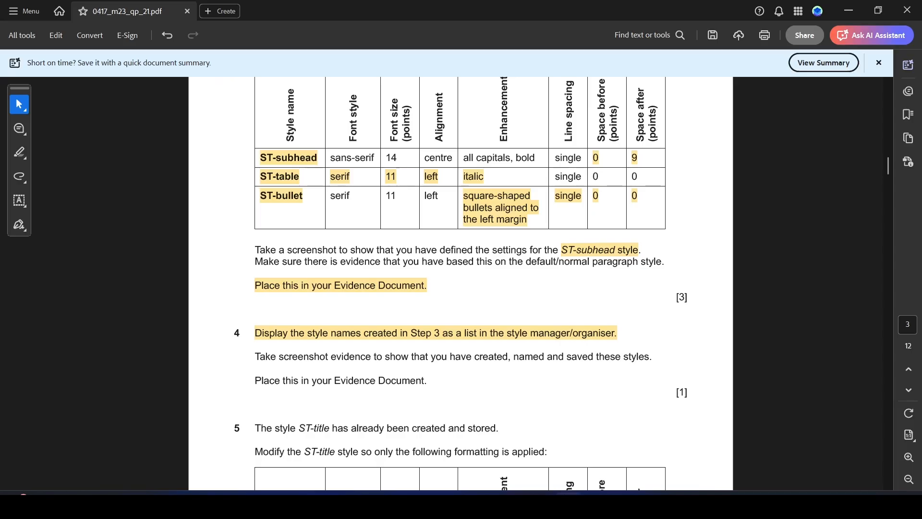
scroll(482, 273, down, 5)
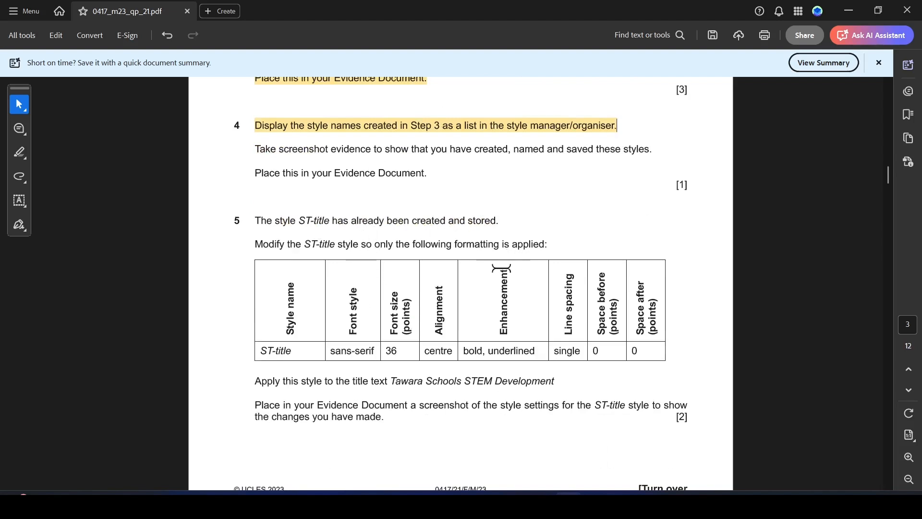
scroll(451, 240, down, 2)
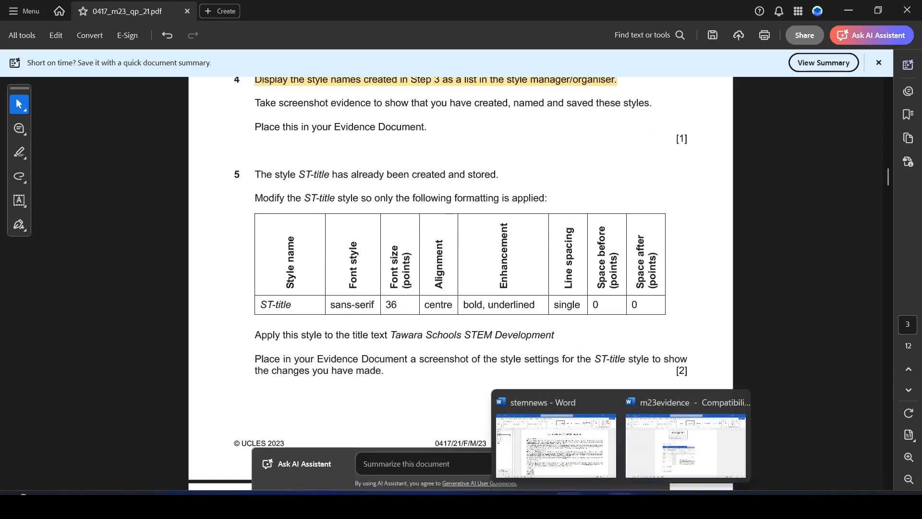
click(537, 438)
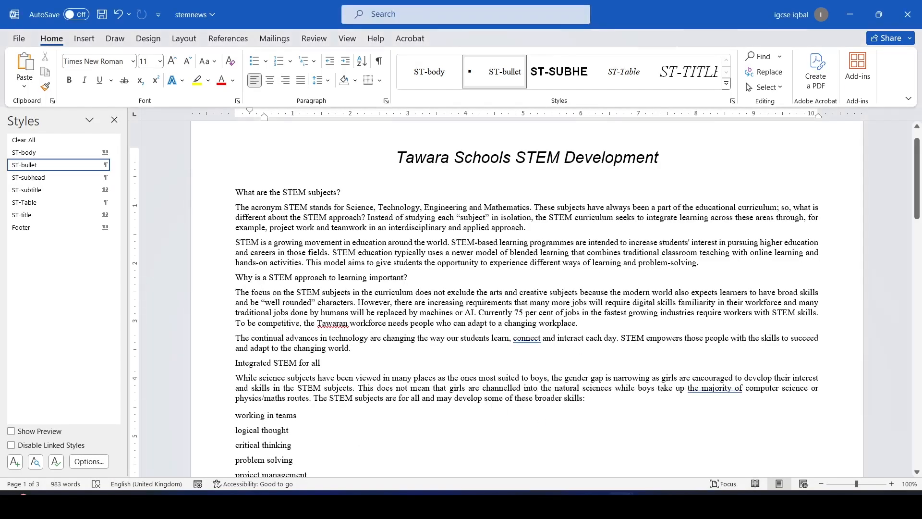
Open Modify Style for ST-title and set its font to Arial
key(alt+Tab)
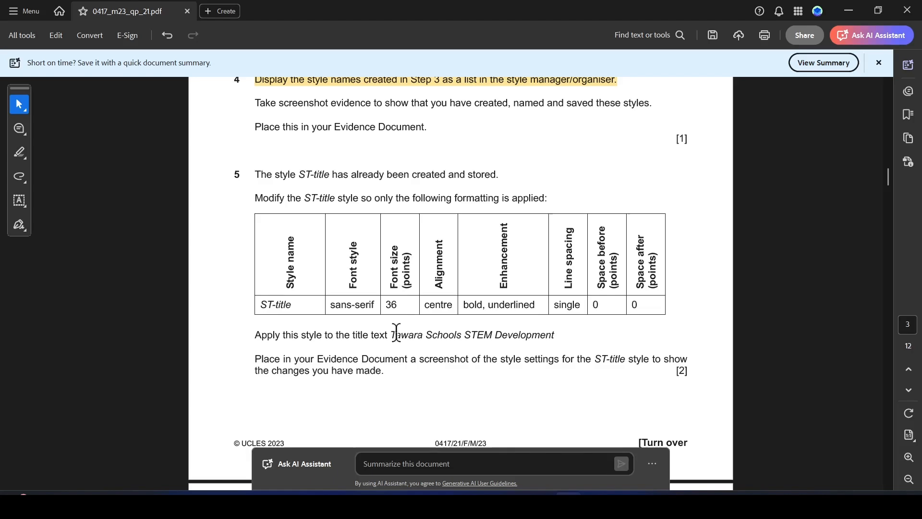
key(alt+Tab)
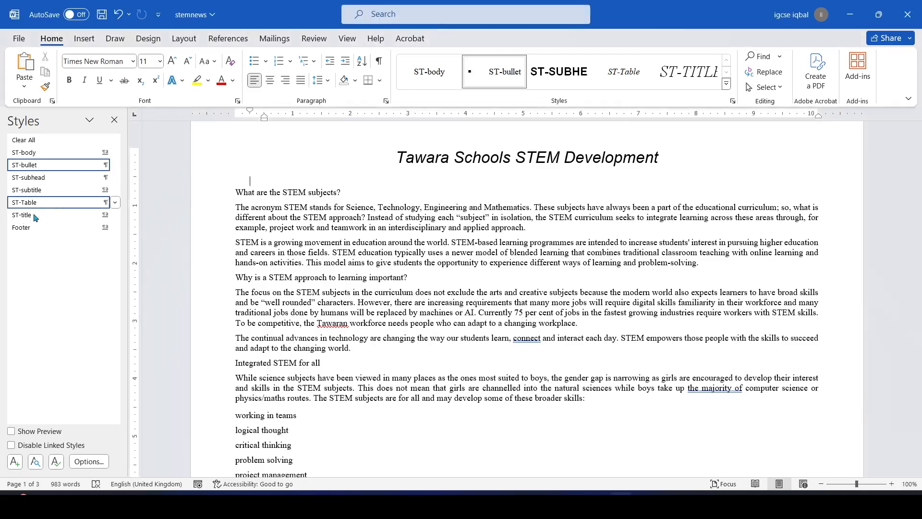
click(115, 215)
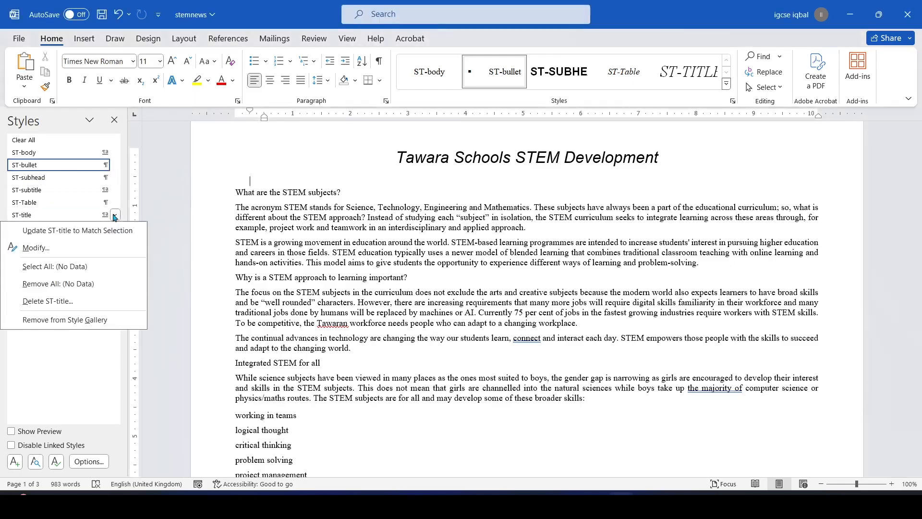
click(61, 251)
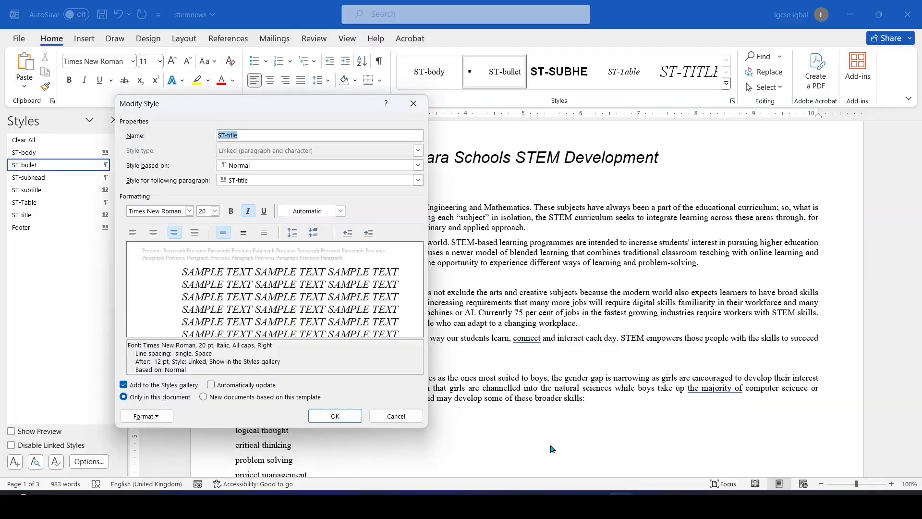
key(alt+Tab)
scroll(269, 321, down, 1)
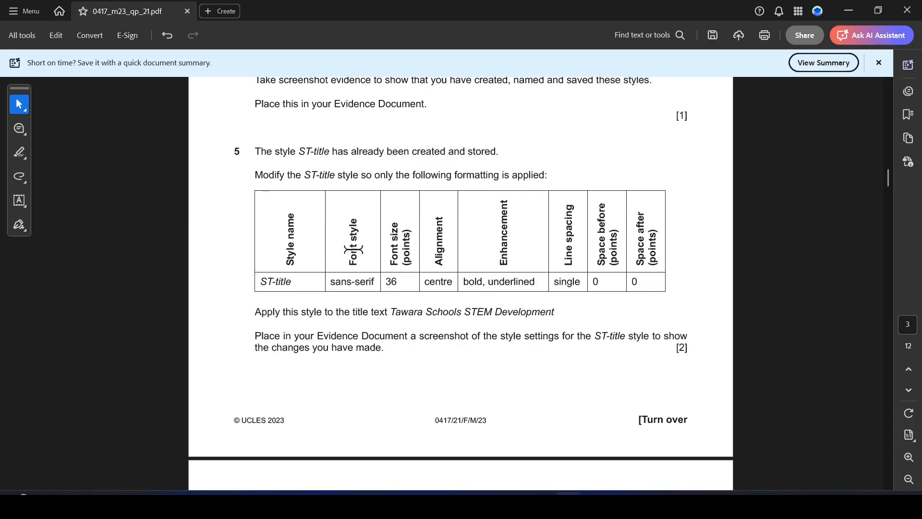
key(alt+Tab)
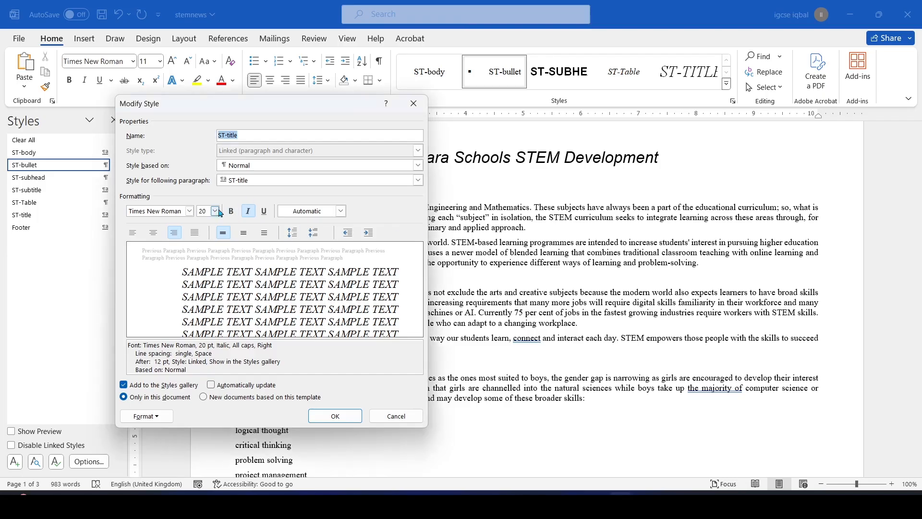
click(190, 212)
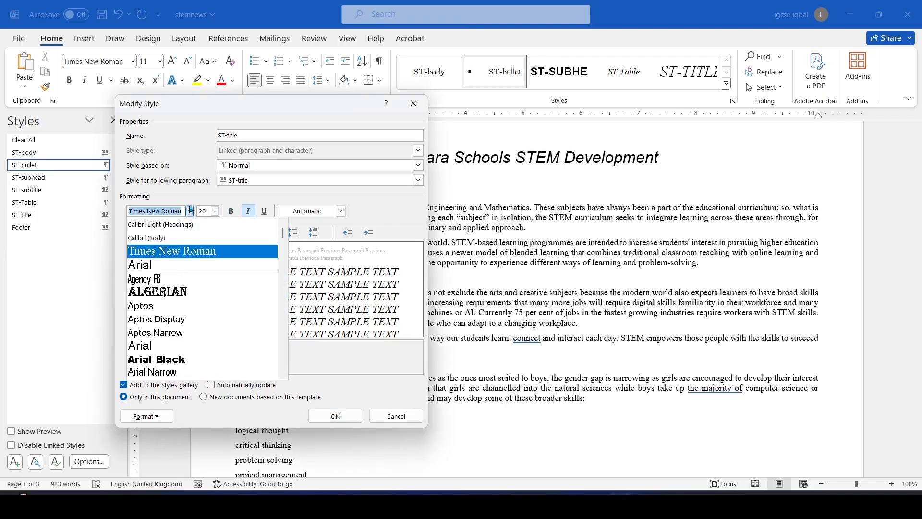
click(165, 267)
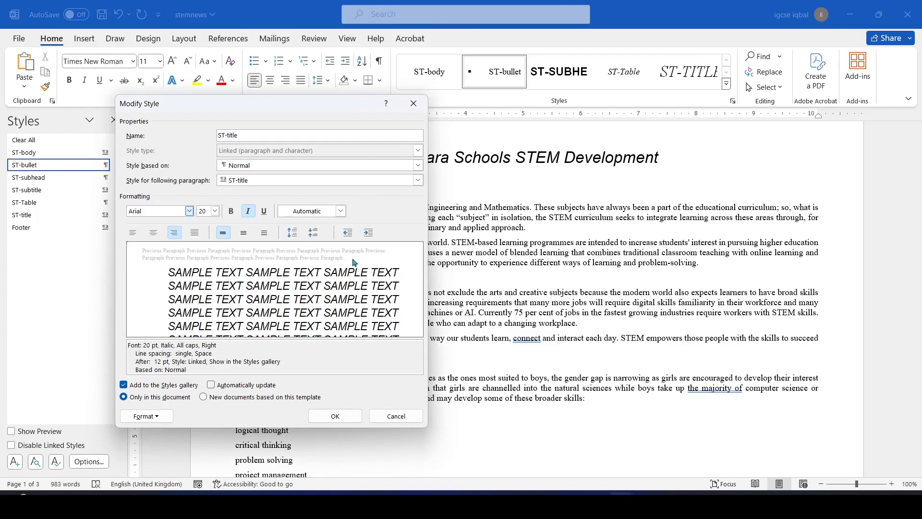
Set the ST-title font size to 36 pt
key(alt+Tab)
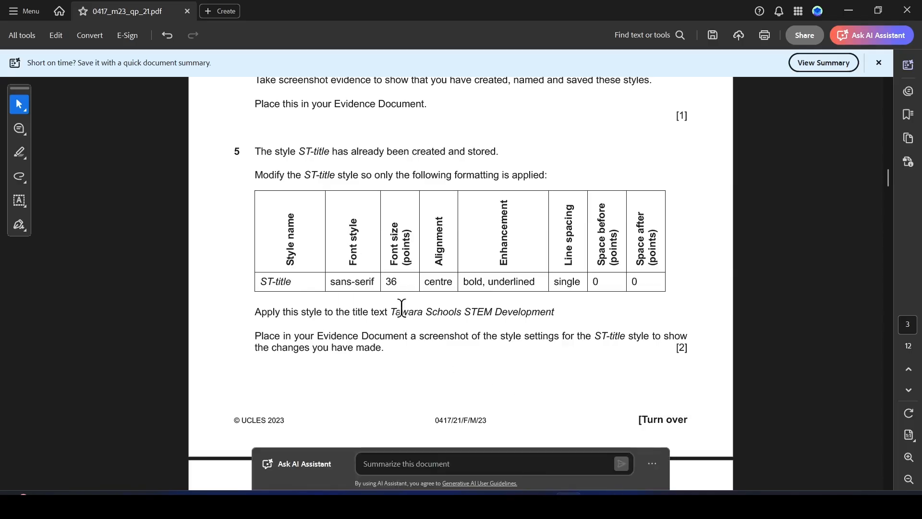
key(alt+Tab)
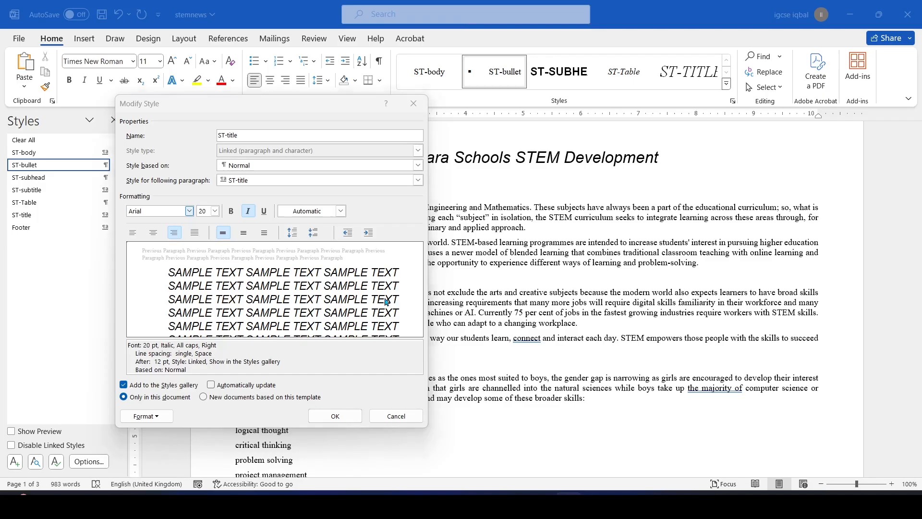
click(214, 211)
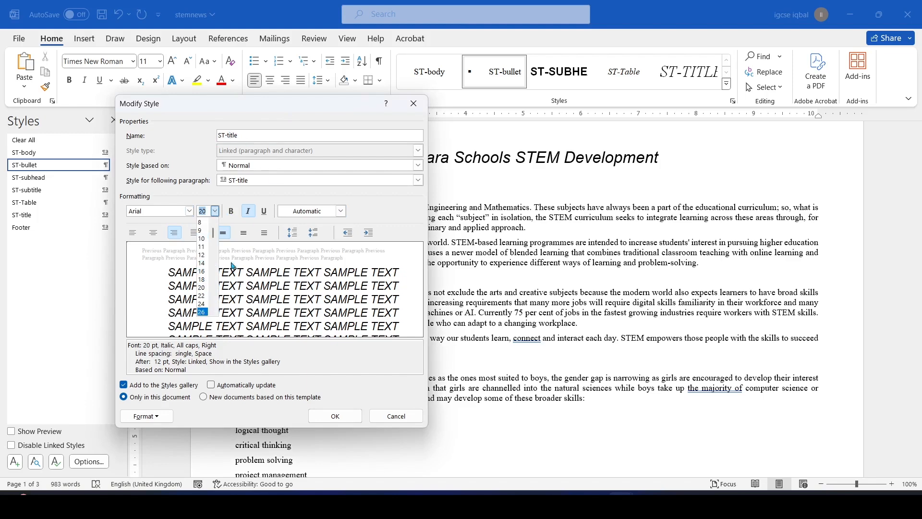
scroll(204, 308, down, 2)
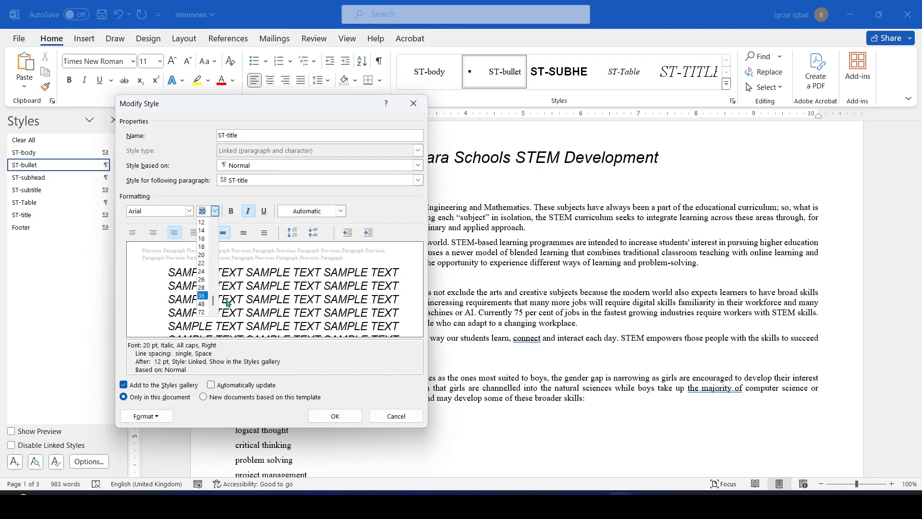
click(202, 296)
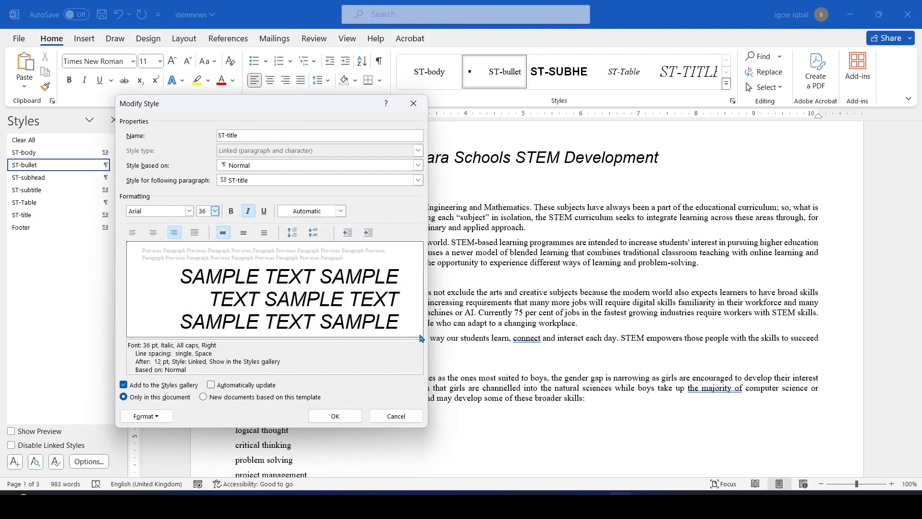
Make ST-title centred, bold and underlined, with italic turned off
key(alt+Tab)
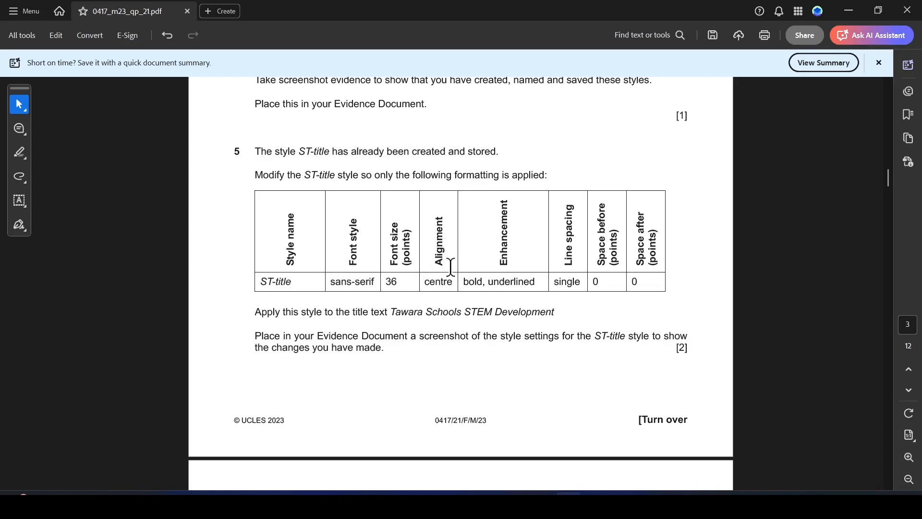
key(alt+Tab)
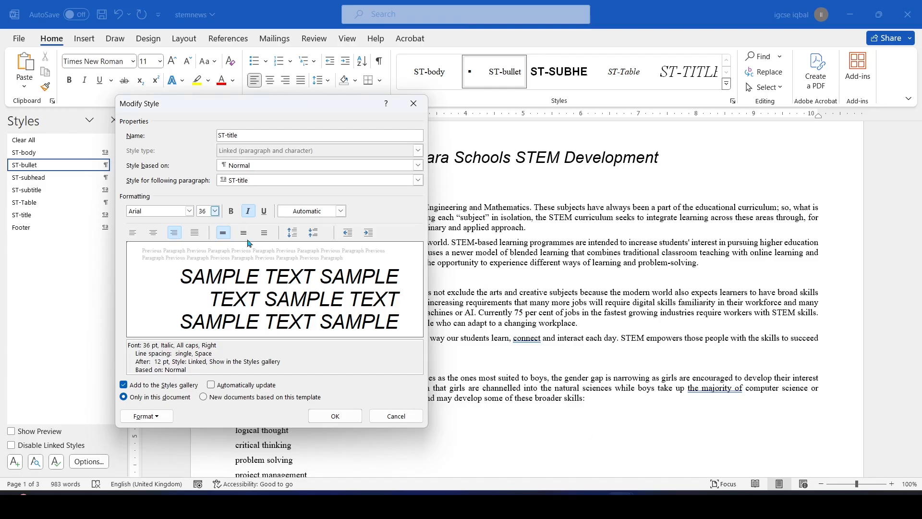
click(154, 236)
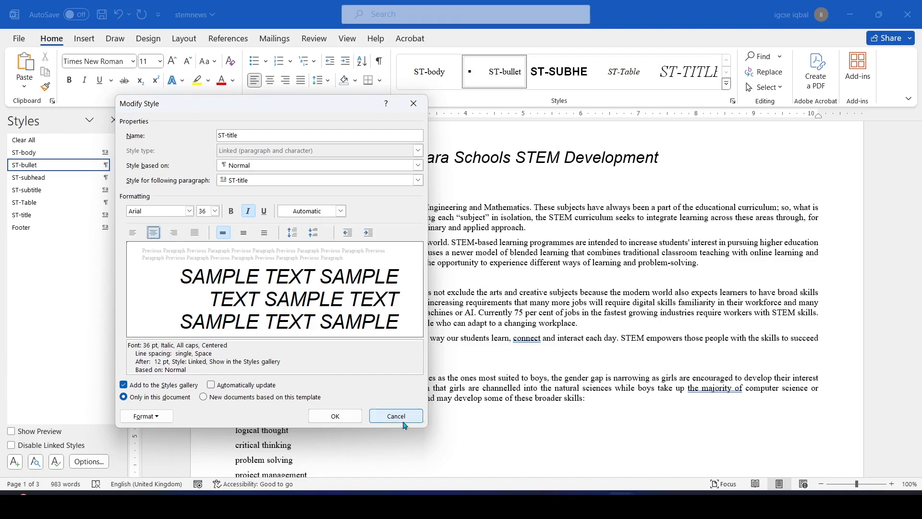
key(alt+Tab)
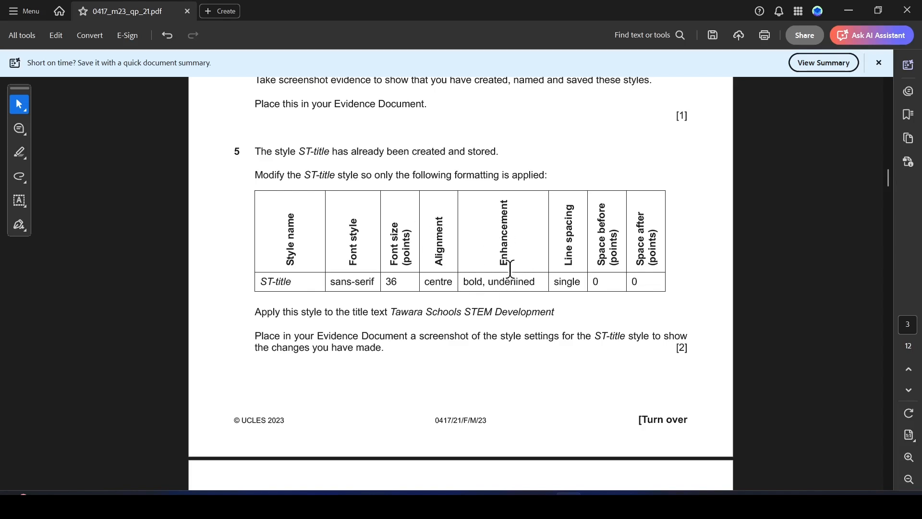
key(alt+Tab)
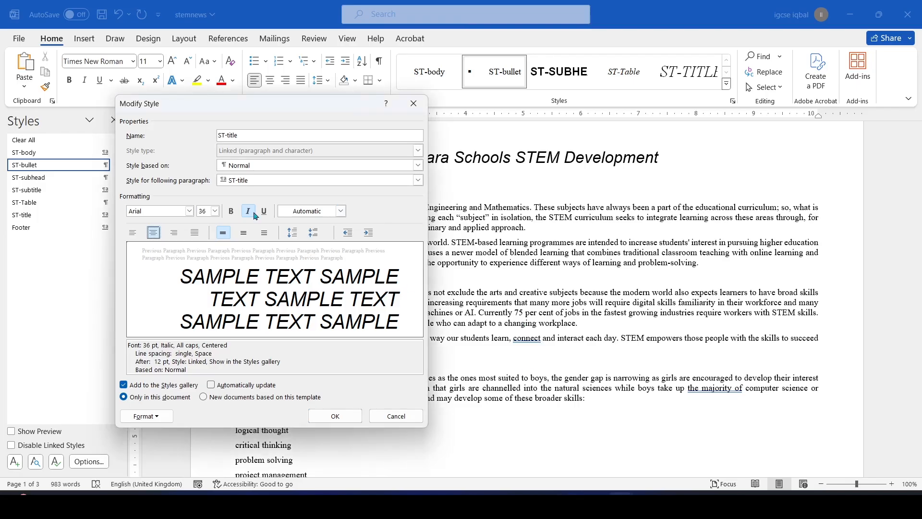
click(231, 212)
click(248, 211)
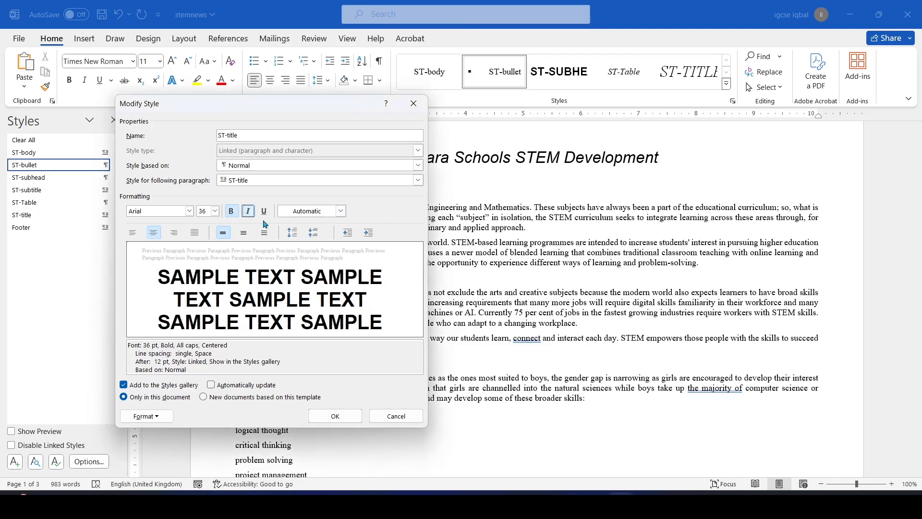
click(264, 211)
key(alt+Tab)
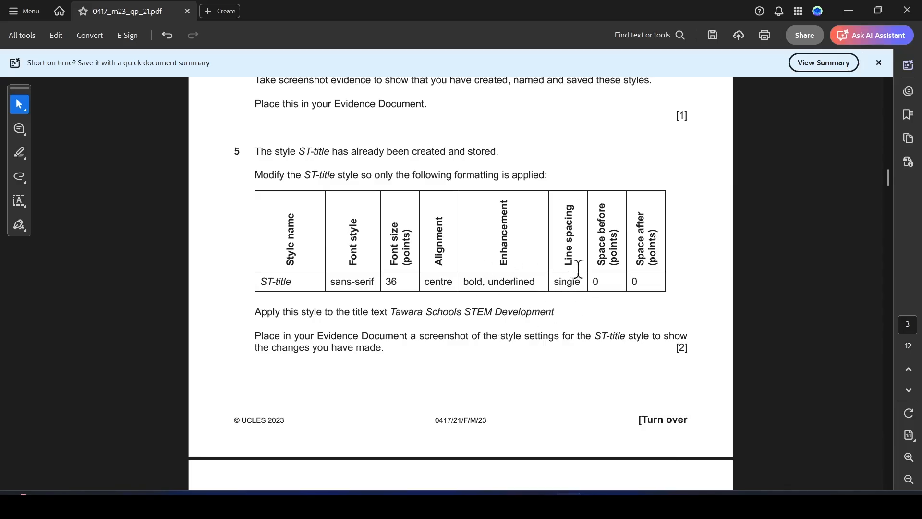
key(alt+Tab)
Give ST-title Single line spacing with 0 pt space after, and save the style
click(148, 415)
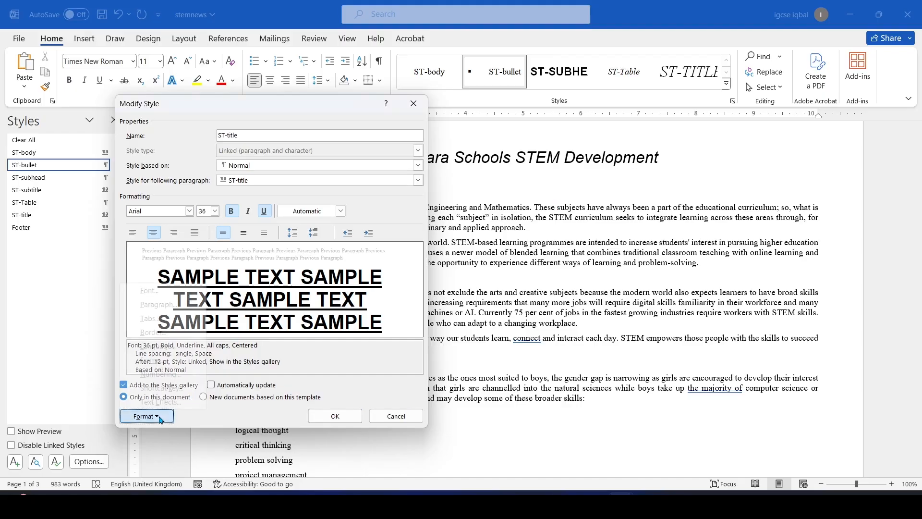
click(165, 303)
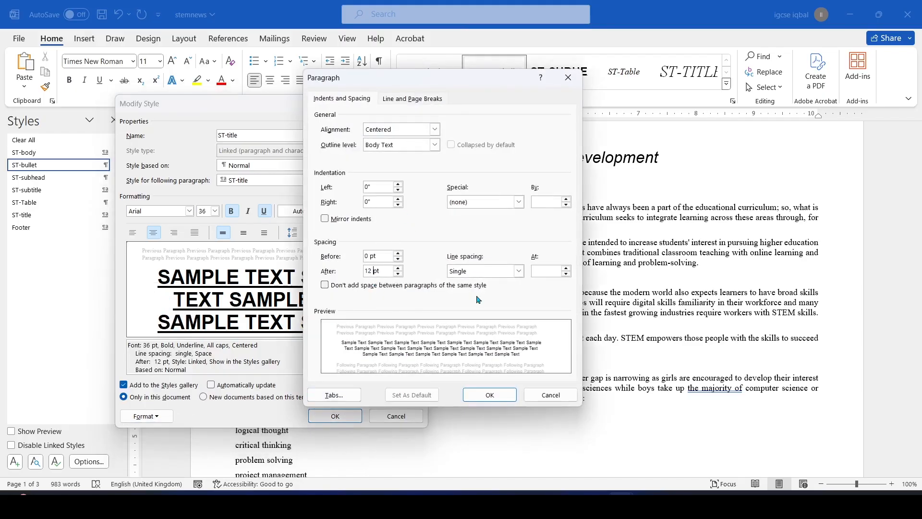
click(510, 273)
click(482, 283)
click(375, 270)
click(480, 395)
click(328, 416)
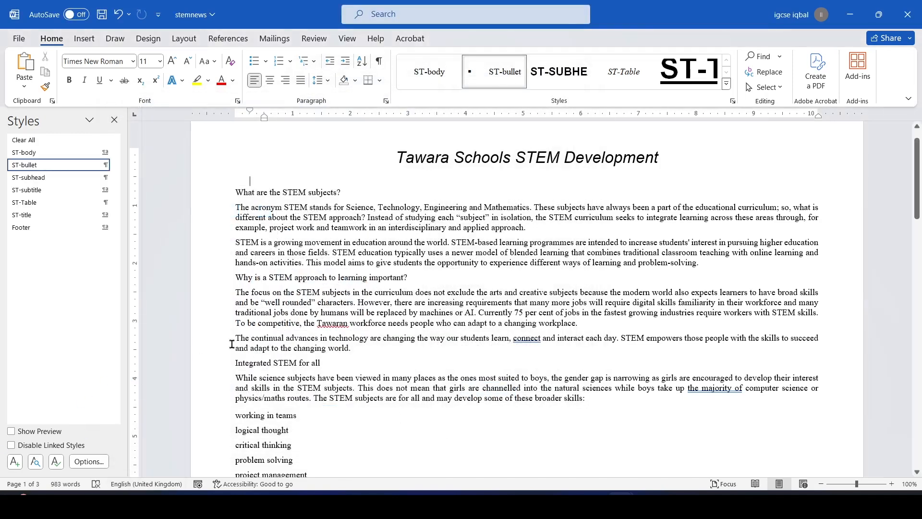
key(alt+Tab)
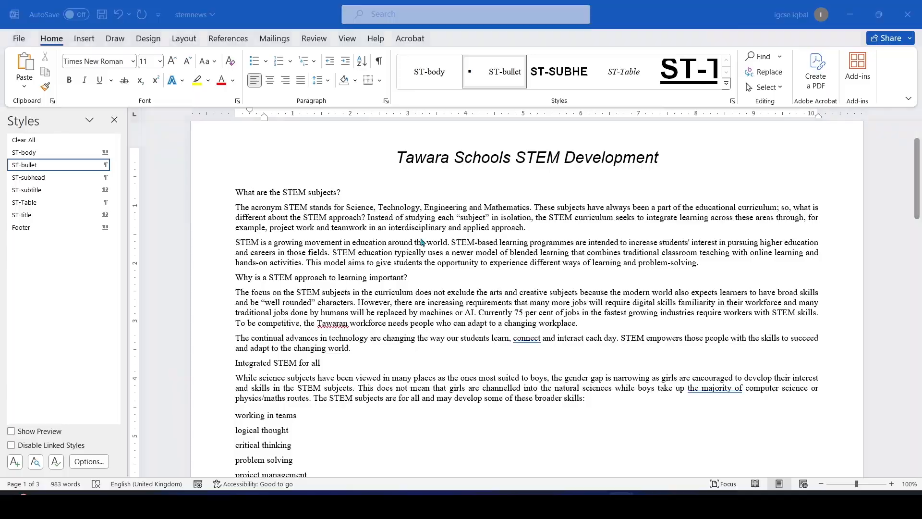
scroll(515, 292, down, 1)
scroll(515, 291, down, 1)
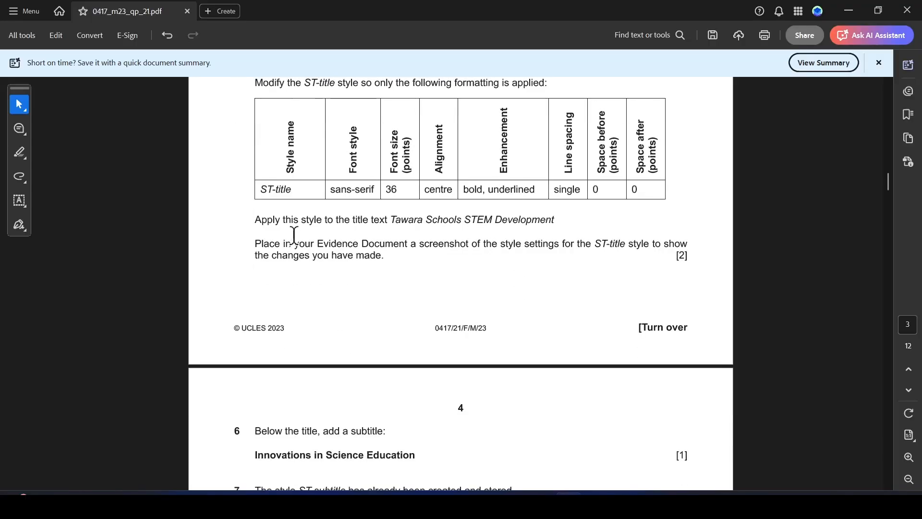
drag(392, 221, 553, 221)
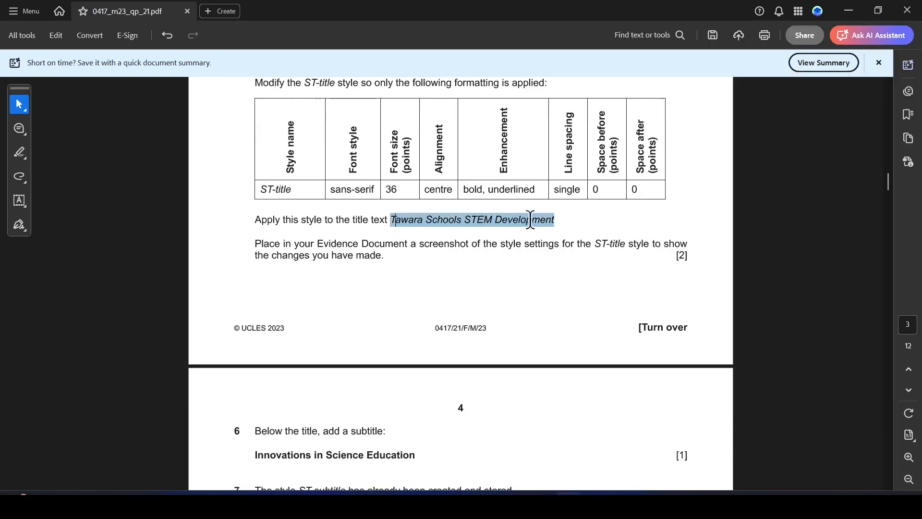
click(568, 247)
key(alt+Tab)
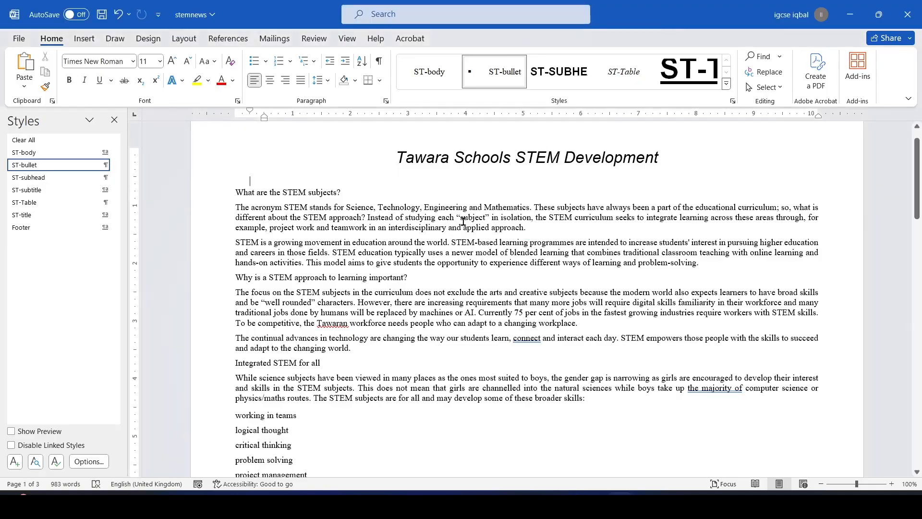
drag(397, 158, 666, 160)
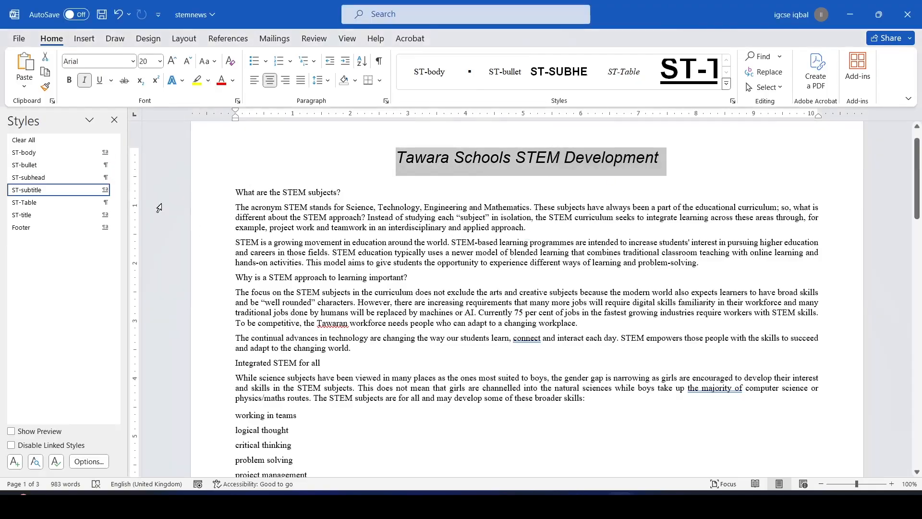
click(45, 221)
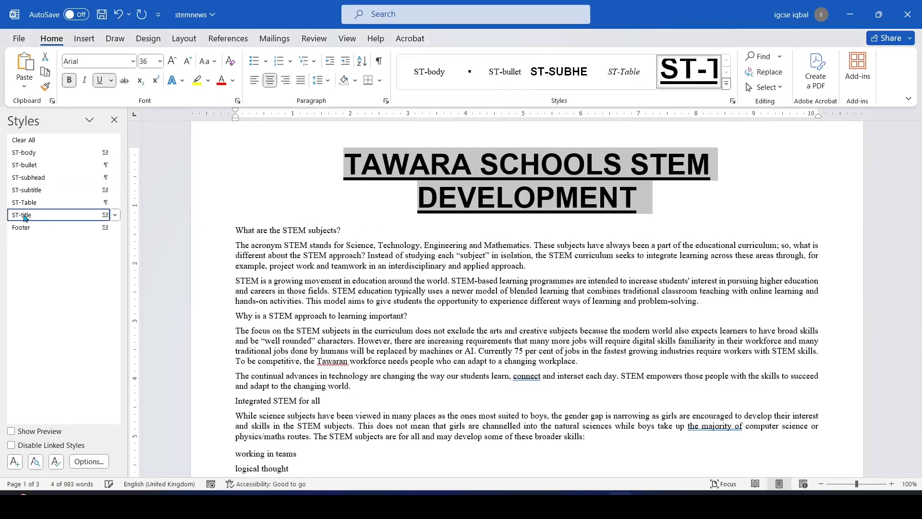
click(575, 270)
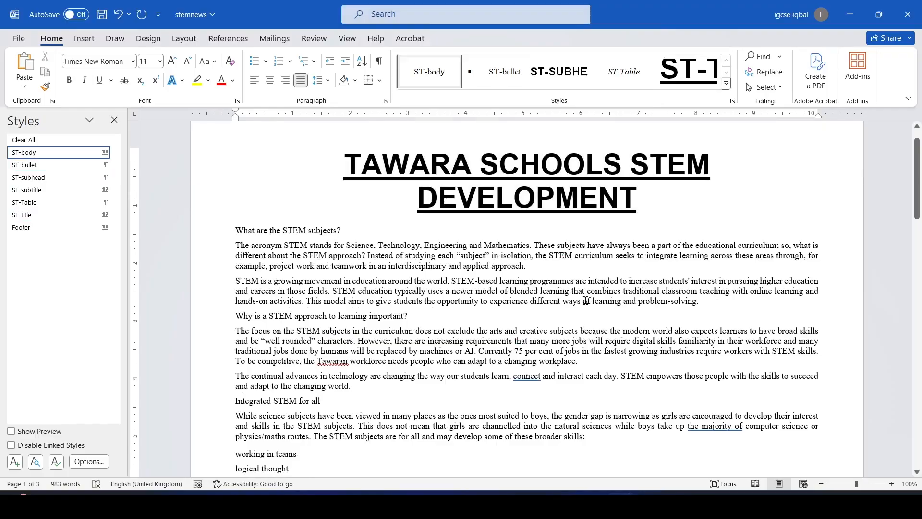
key(alt+Tab)
key(alt+Tab)
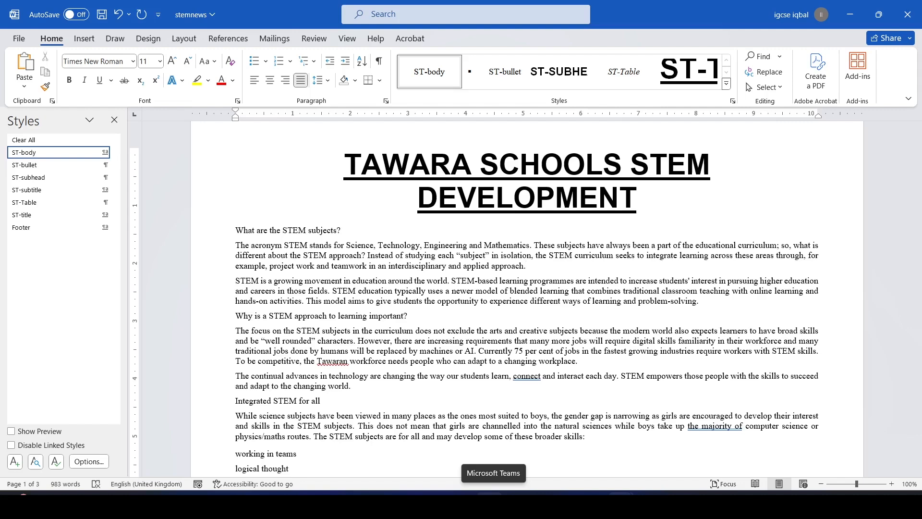
Select the 36 point size and bold, underlined enhancement entries in the paper's table
key(alt+Tab)
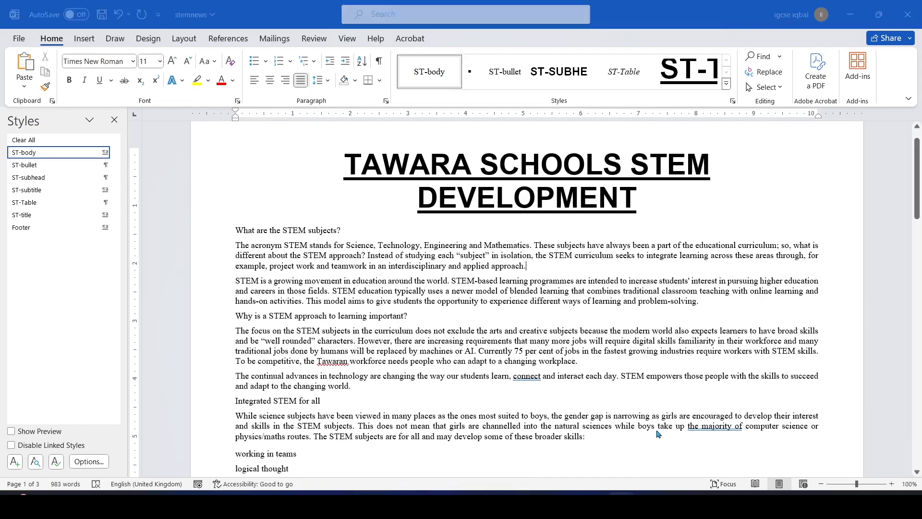
double_click(389, 189)
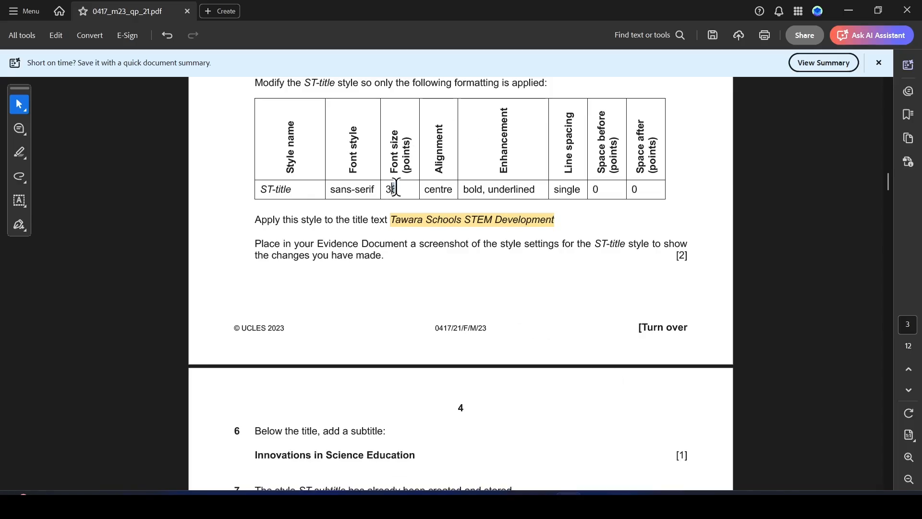
drag(464, 190, 535, 191)
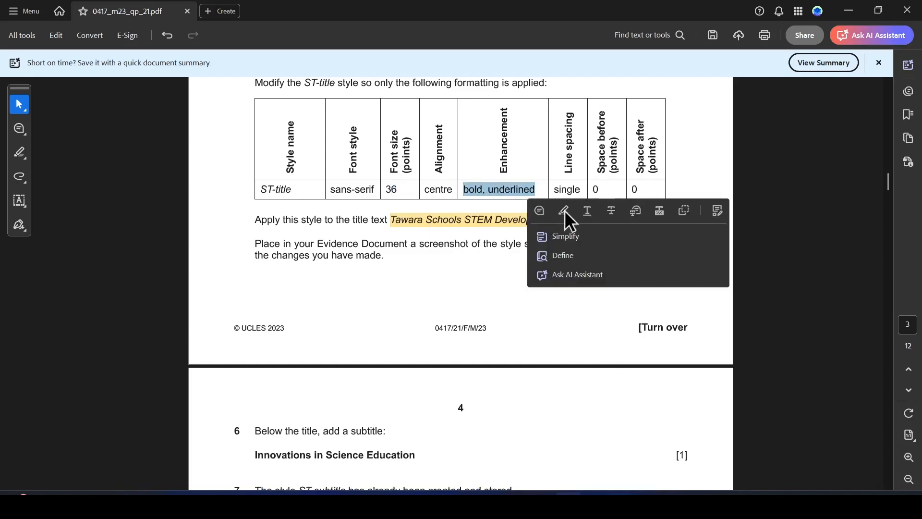
key(alt+Tab)
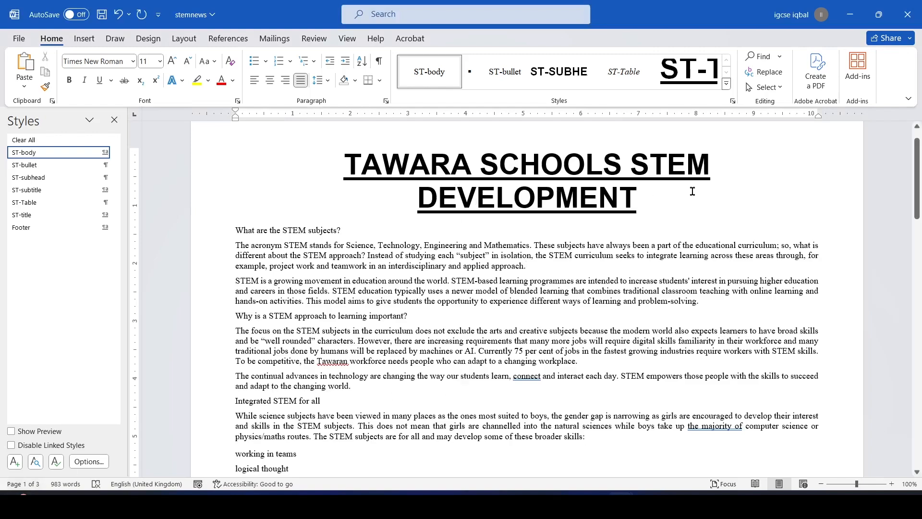
Highlight question 6's 'Below the title, add a subtitle:' line in the paper
key(alt+Tab)
scroll(479, 258, up, 8)
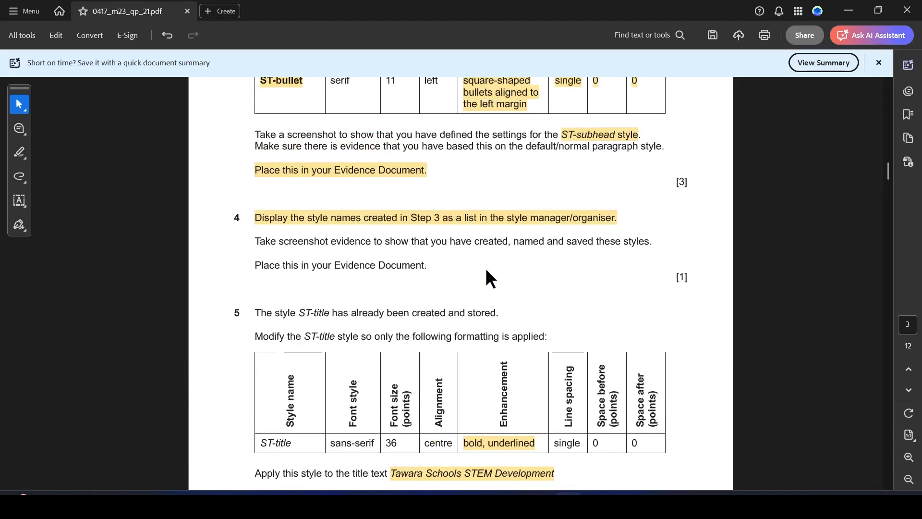
scroll(449, 222, up, 1)
scroll(449, 259, down, 7)
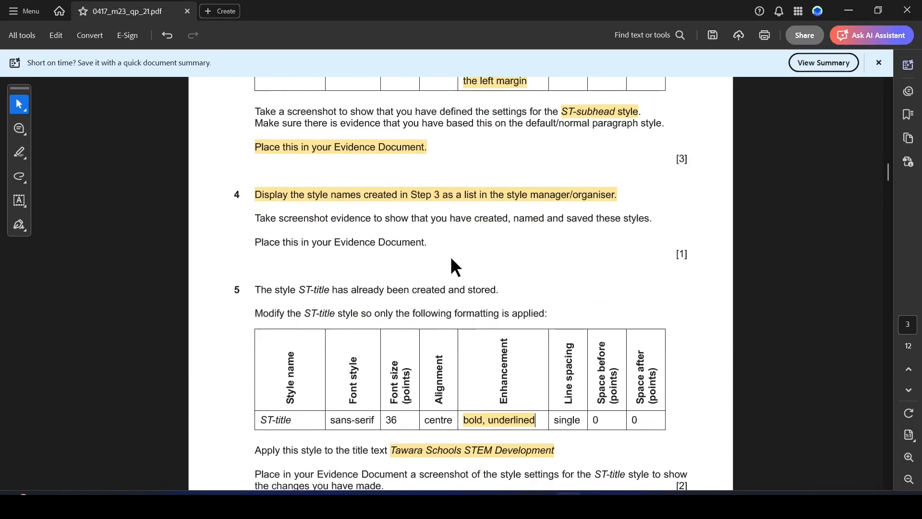
scroll(459, 281, down, 2)
scroll(480, 284, down, 2)
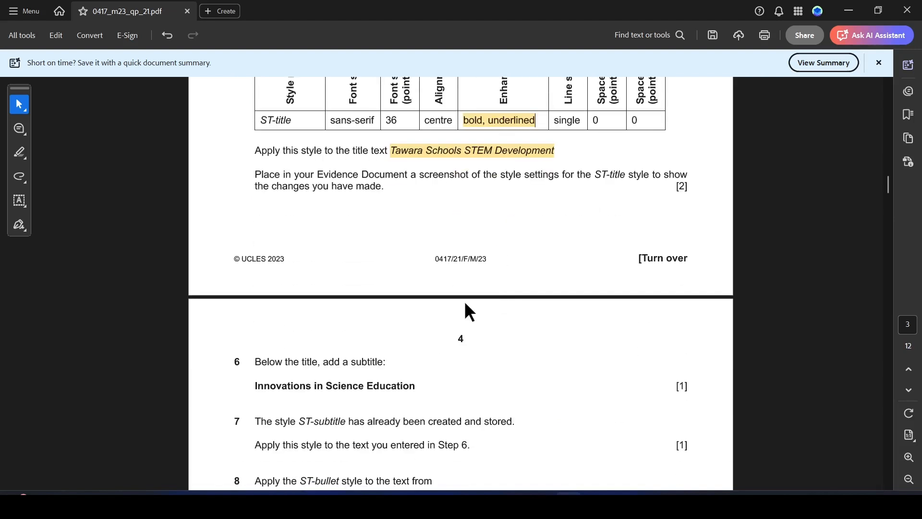
scroll(350, 325, down, 6)
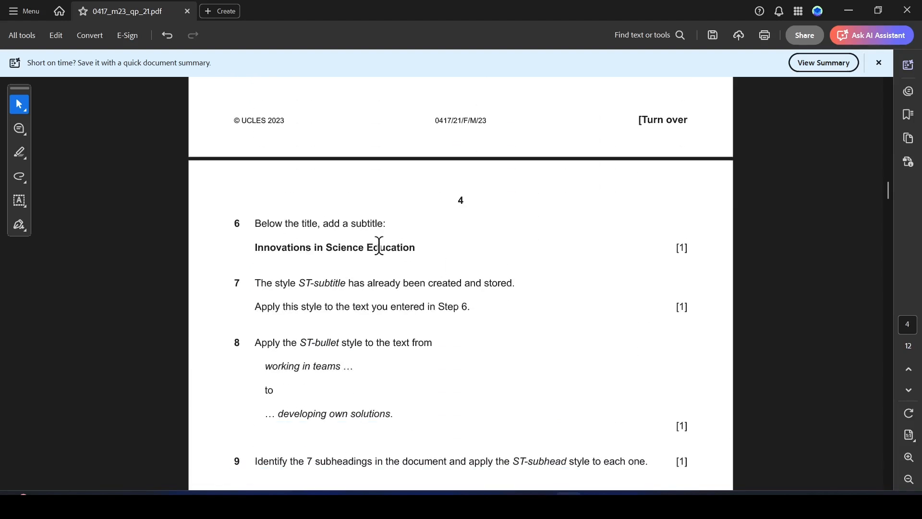
click(19, 154)
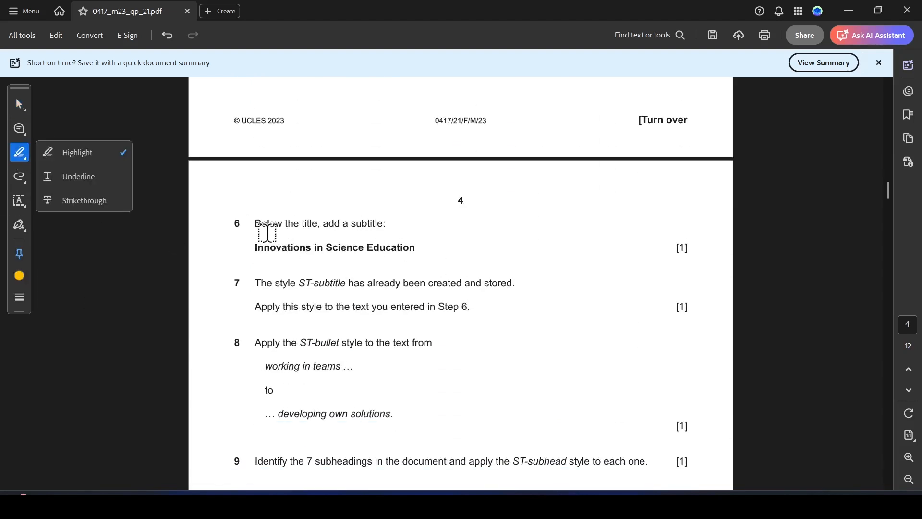
drag(258, 227, 388, 224)
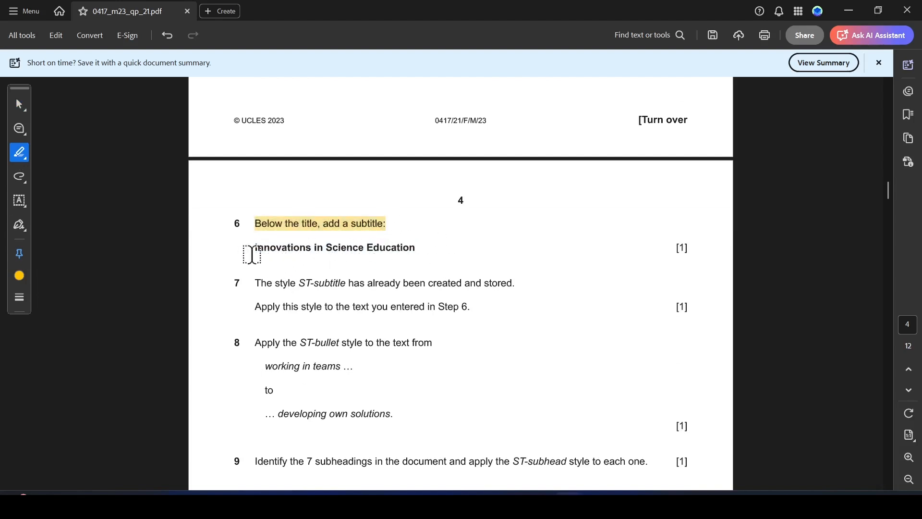
Select the subtitle text 'Innovations in Science Education' and return to stemnews
click(19, 104)
drag(253, 246, 421, 248)
key(ctrl+c)
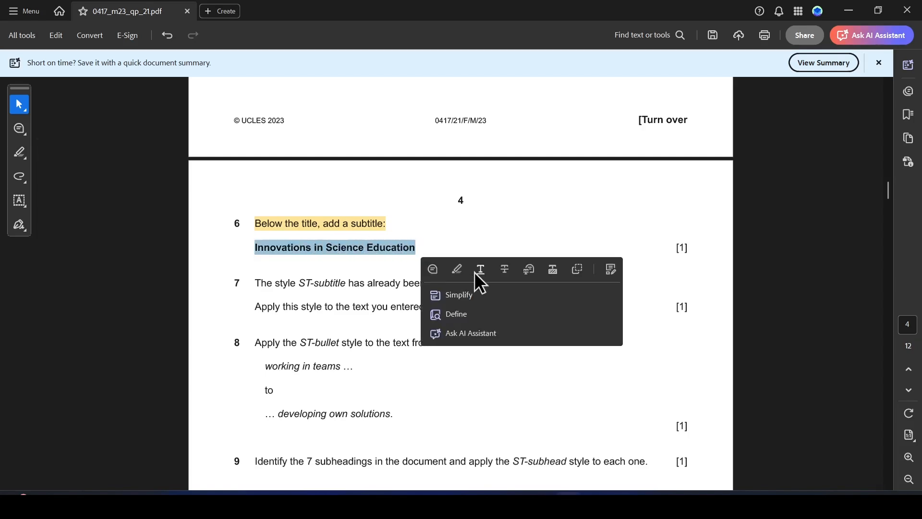
key(alt+Tab)
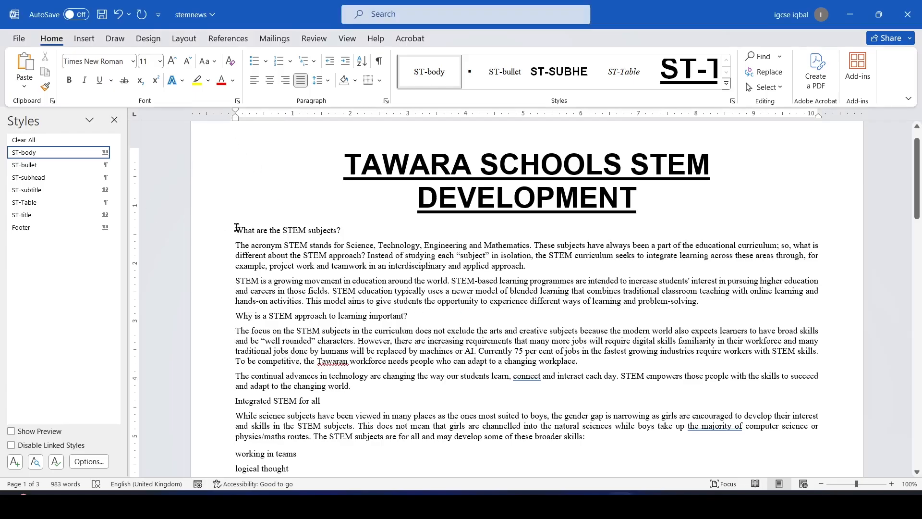
Paste 'Innovations in Science Education' on a new line below the title
key(Return)
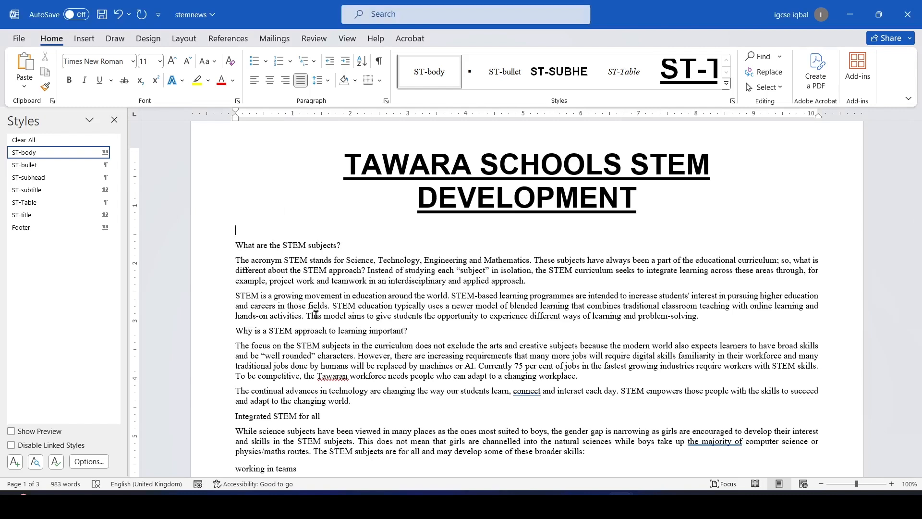
key(ctrl+v)
key(alt+Tab)
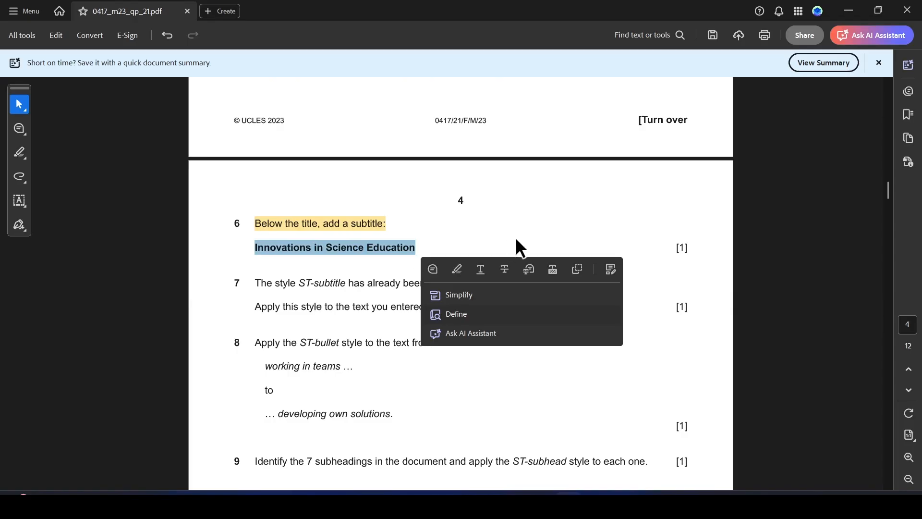
click(331, 283)
Highlight the subtitle text and question 7's first line in the paper, and select 'Step 6.'
drag(254, 250, 420, 252)
click(454, 269)
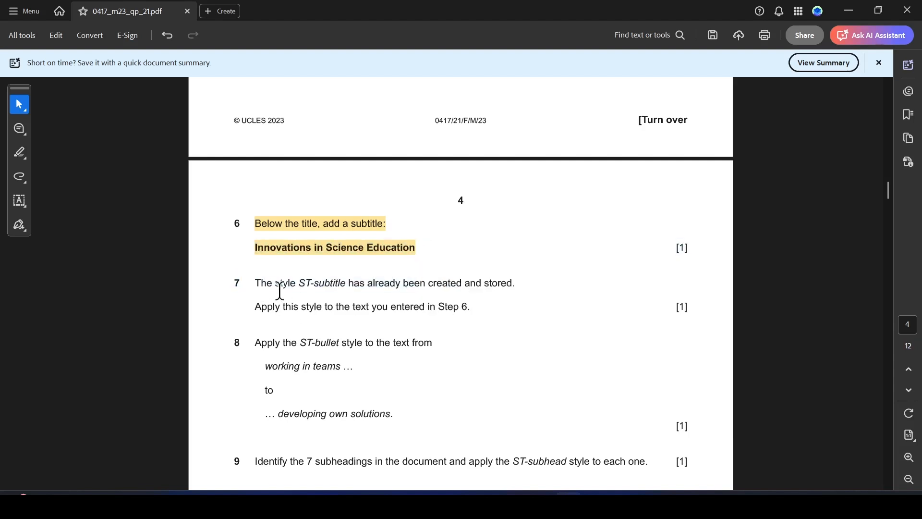
drag(248, 286, 512, 283)
click(542, 306)
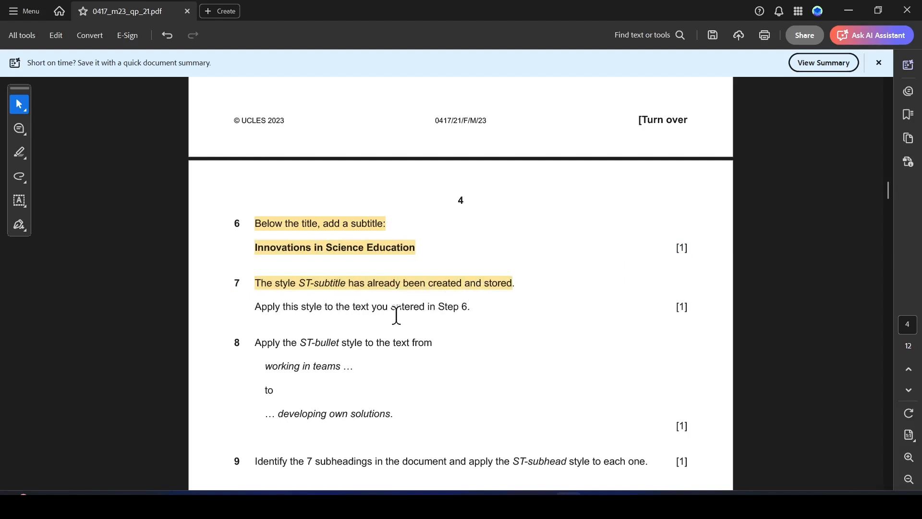
drag(439, 310, 470, 307)
Highlight 'Step 6.' in the paper, then apply ST-subtitle to the 'Innovations in Science Education' line
click(508, 329)
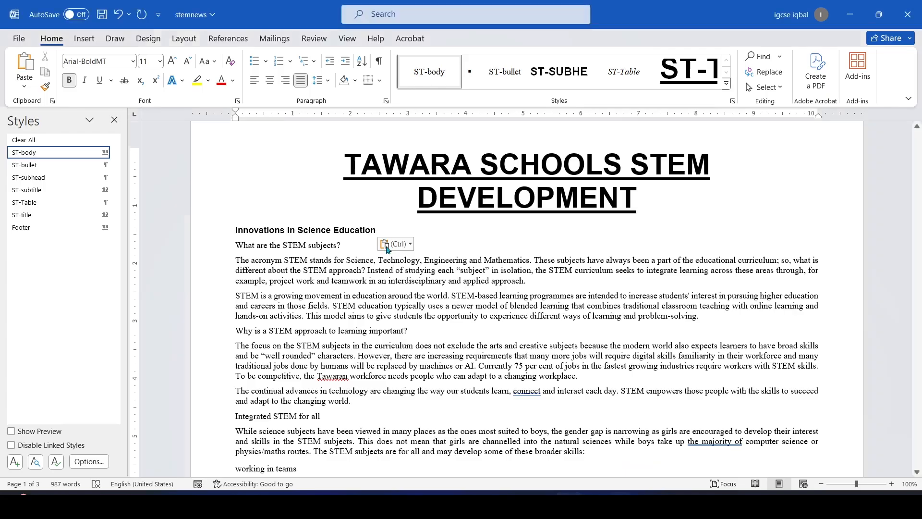
key(alt+Tab)
drag(378, 230, 236, 230)
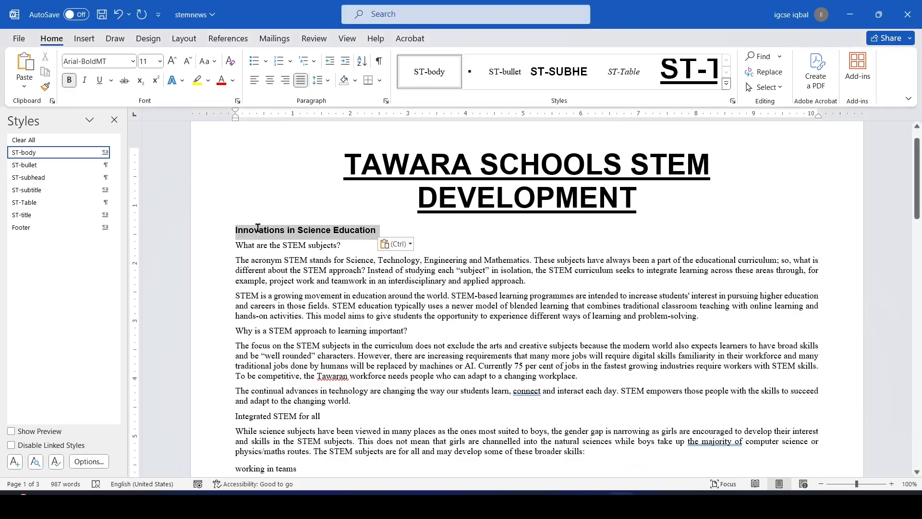
click(42, 190)
click(675, 237)
key(alt+Tab)
scroll(393, 330, down, 5)
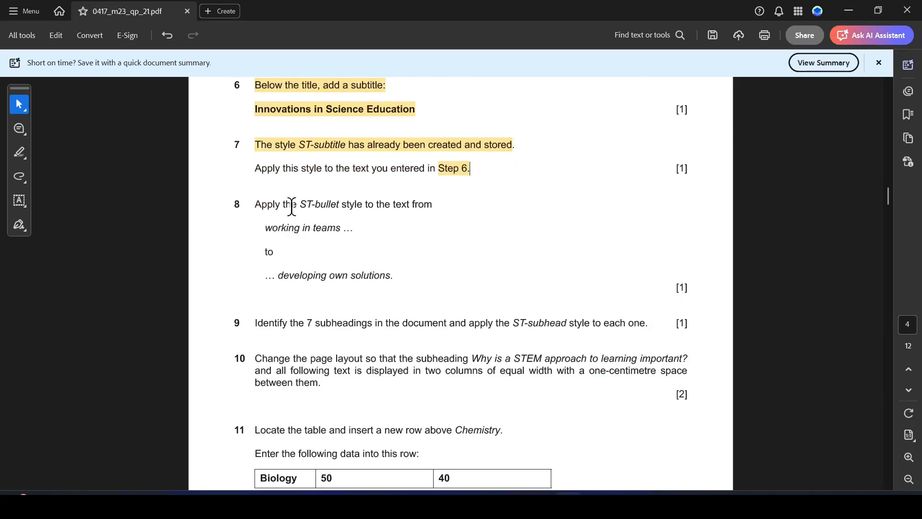
Highlight question 8's first instruction line in the paper
drag(255, 208, 432, 205)
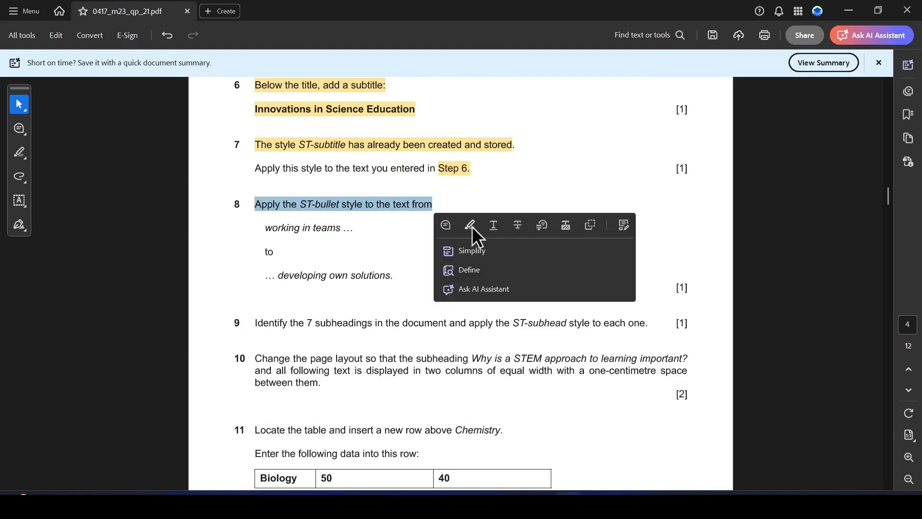
click(471, 226)
key(alt+Tab)
key(alt+Tab)
key(alt+Tab)
Apply ST-bullet to the six skill lines from 'working in teams' to 'developing own solutions'
scroll(367, 282, down, 5)
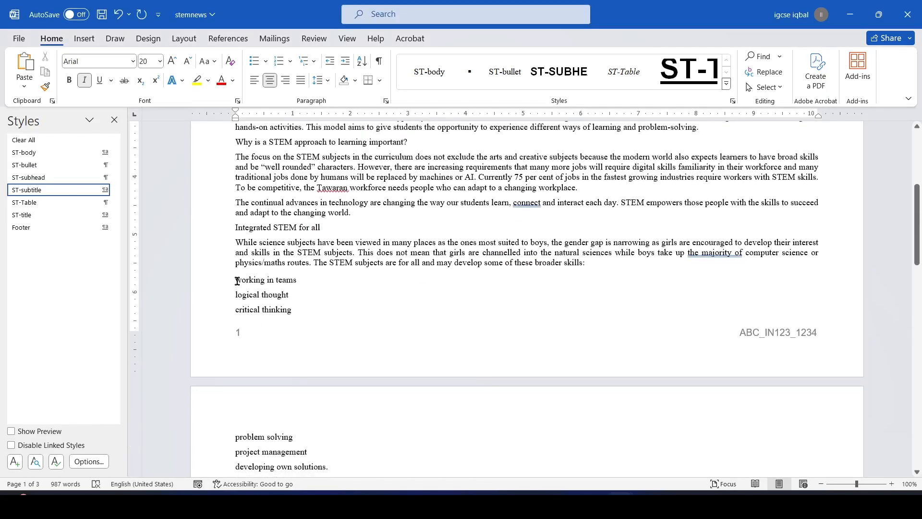
drag(235, 280, 331, 418)
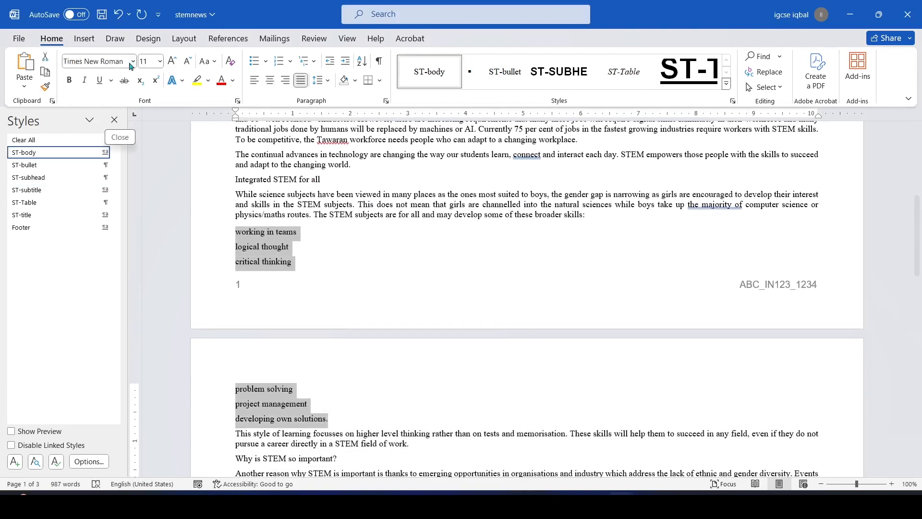
key(alt+Tab)
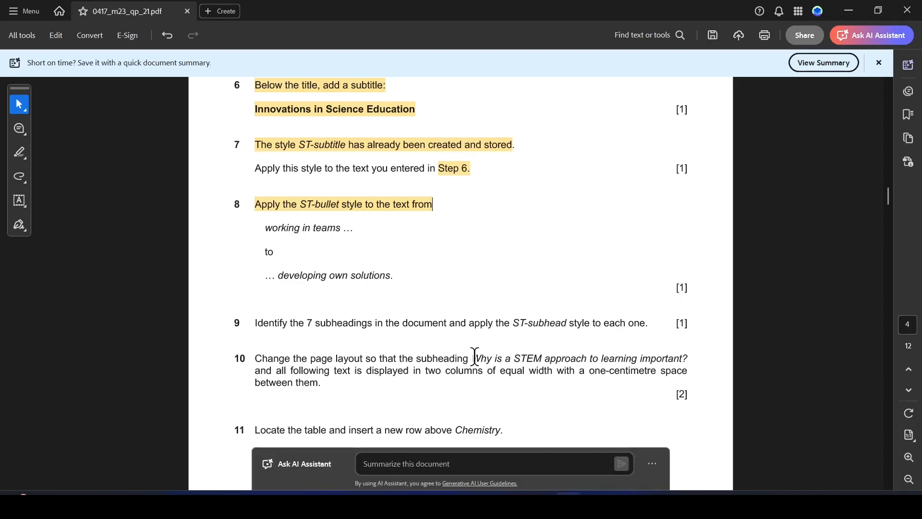
key(alt+Tab)
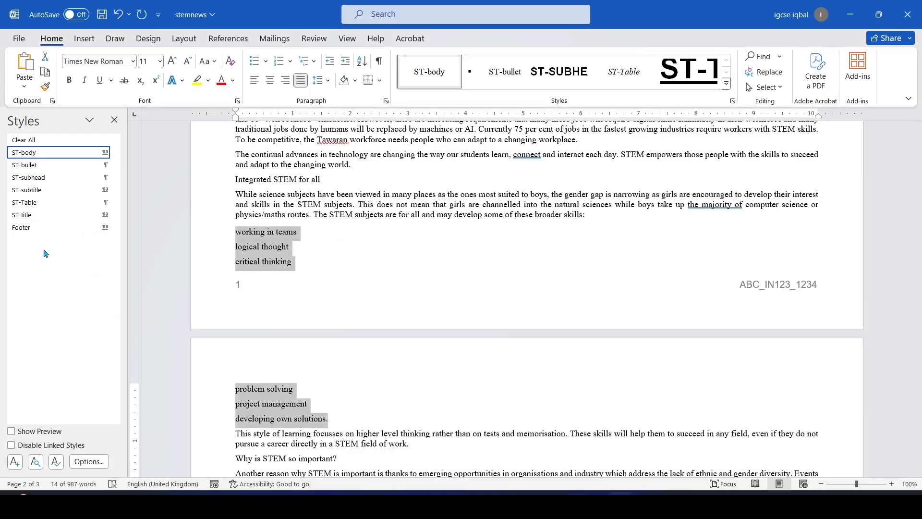
click(38, 166)
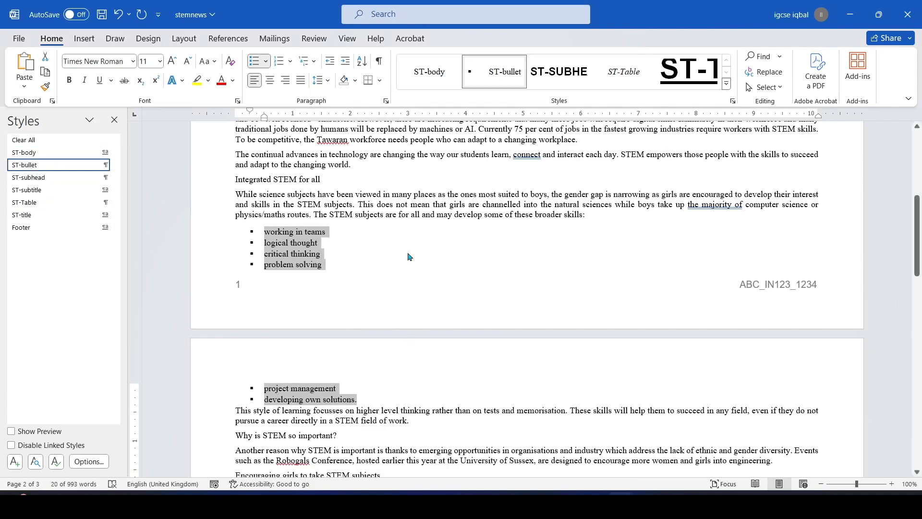
Highlight question 9's 'Identify the 7 subheadings' instruction, then return to stemnews
key(alt+Tab)
scroll(413, 274, down, 3)
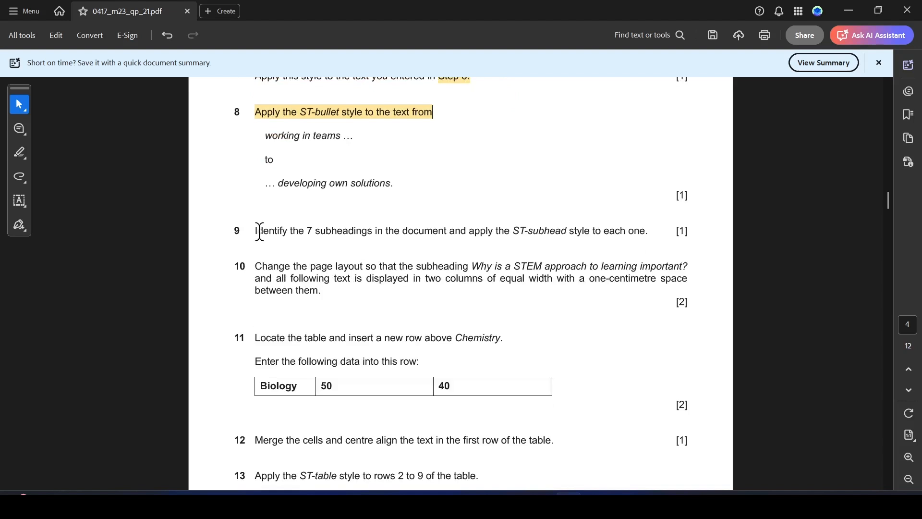
drag(256, 231, 373, 232)
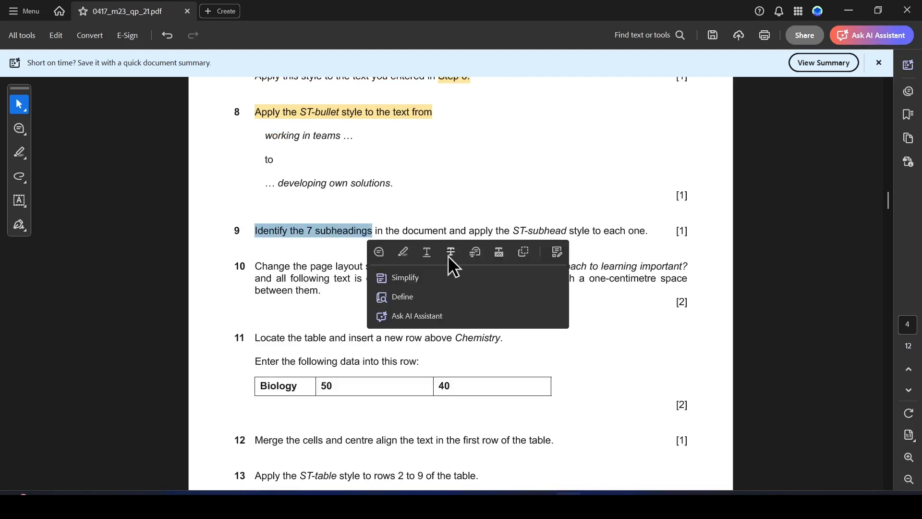
click(401, 252)
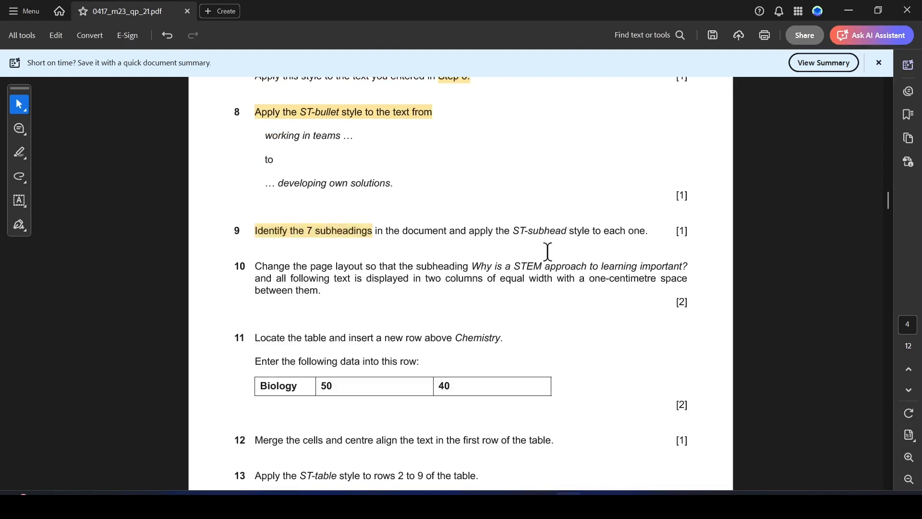
scroll(542, 247, down, 1)
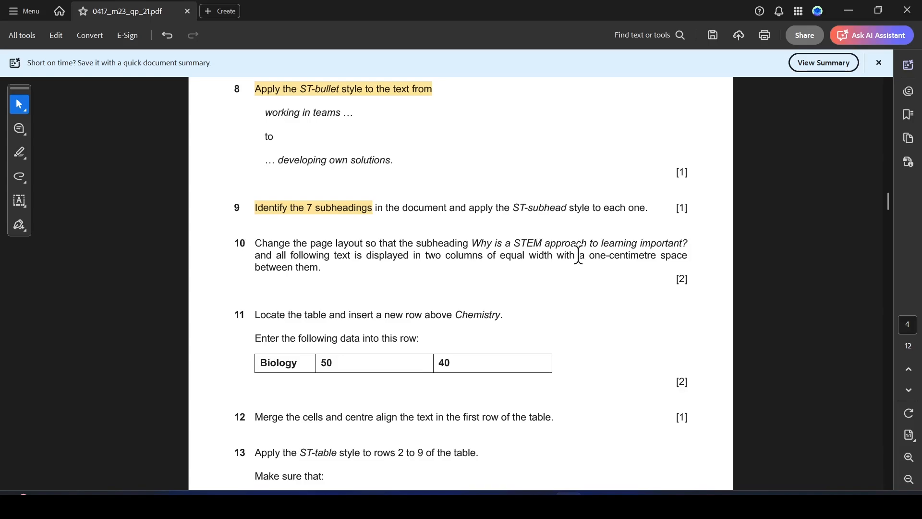
key(alt+Tab)
scroll(397, 301, up, 5)
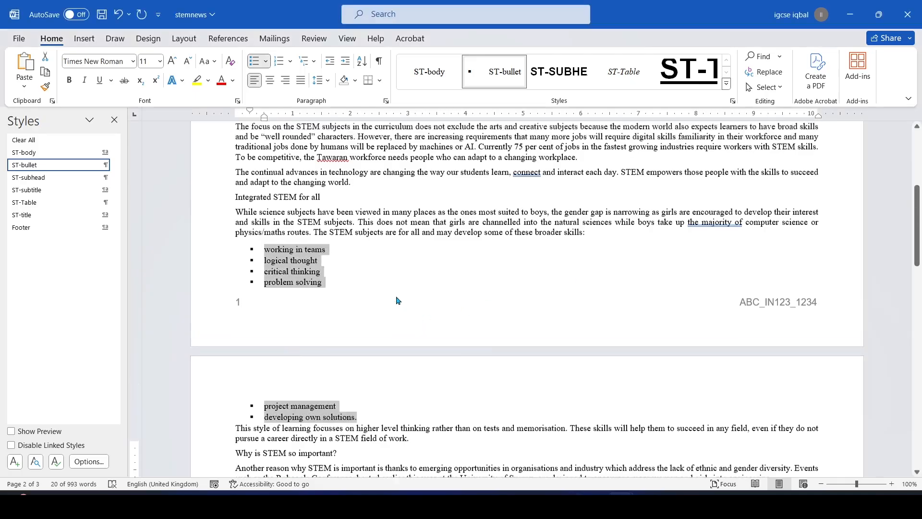
Apply the ST-subhead style to the subheading 'What are the STEM subjects?'
drag(346, 207, 270, 208)
click(344, 261)
drag(345, 216, 257, 220)
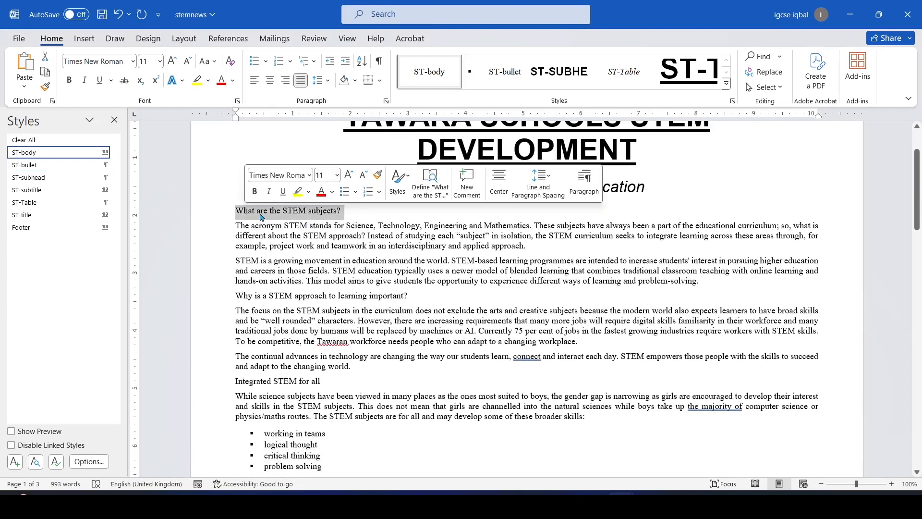
key(alt+Tab)
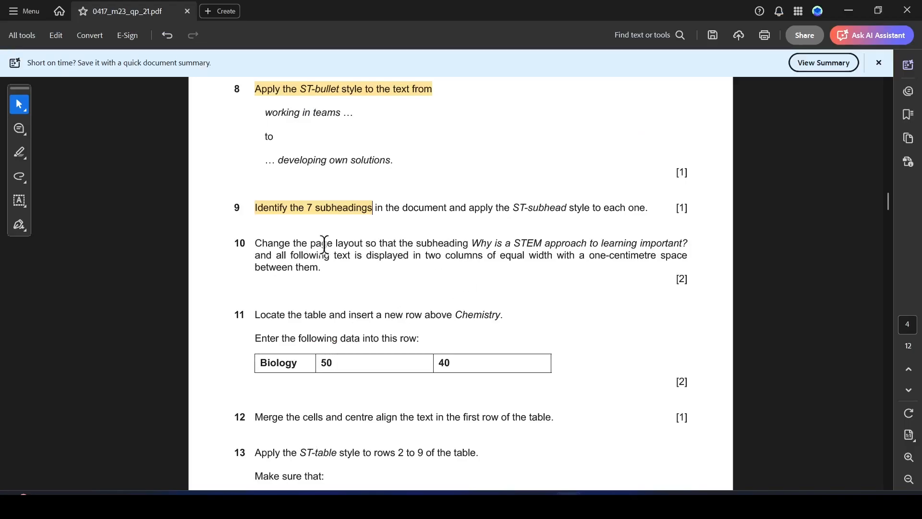
key(alt+Tab)
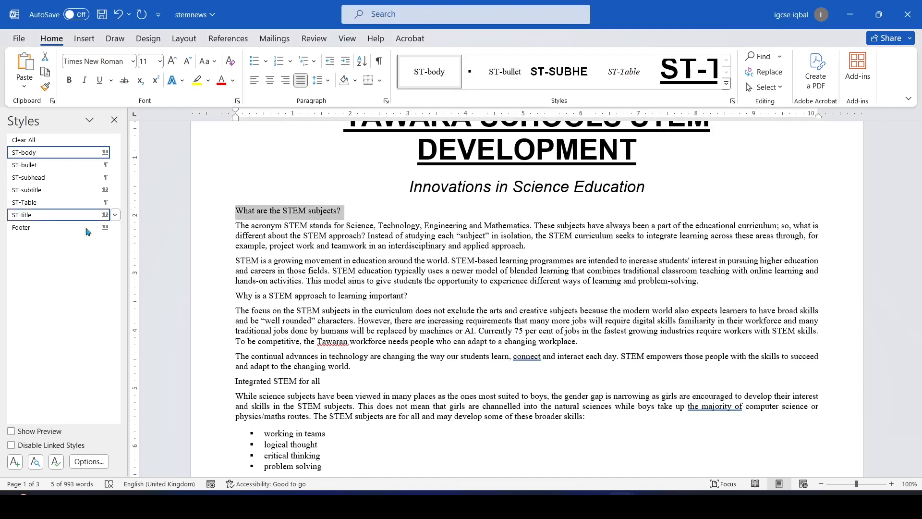
click(41, 177)
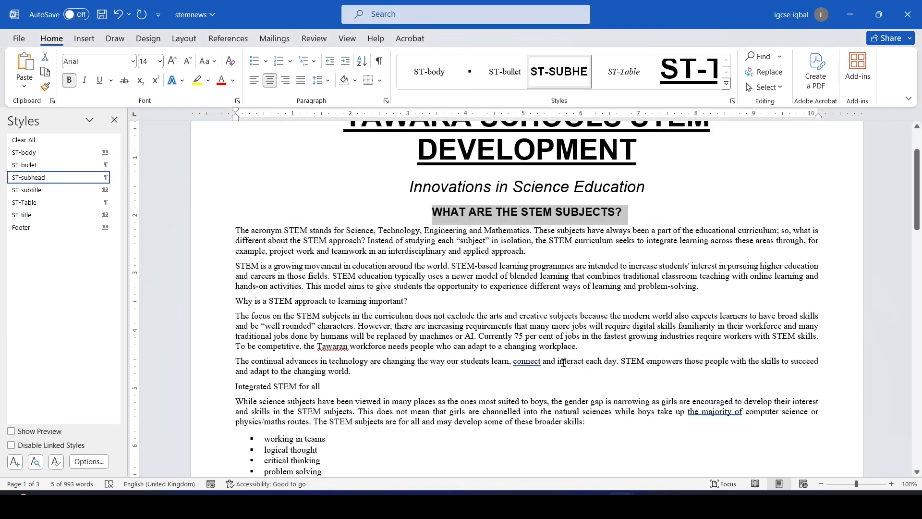
scroll(497, 325, down, 1)
key(alt+Tab)
scroll(431, 320, down, 2)
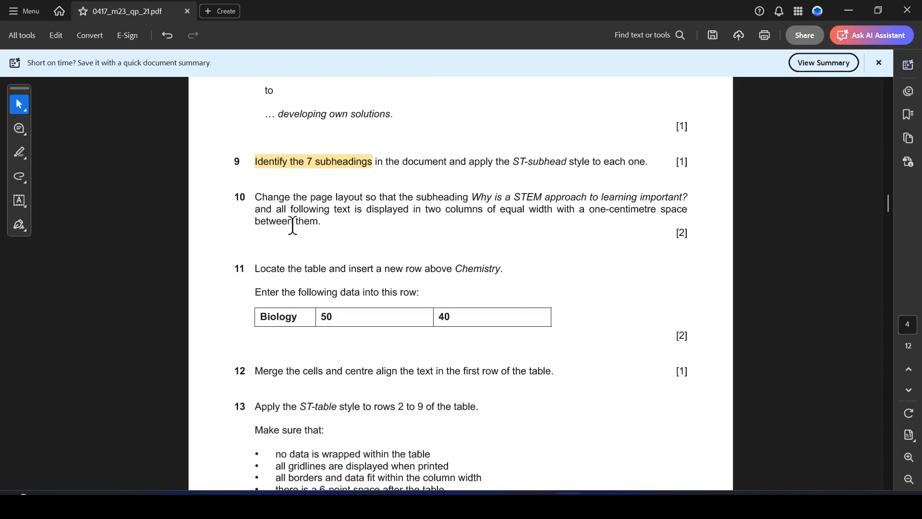
scroll(319, 301, down, 1)
key(alt+Tab)
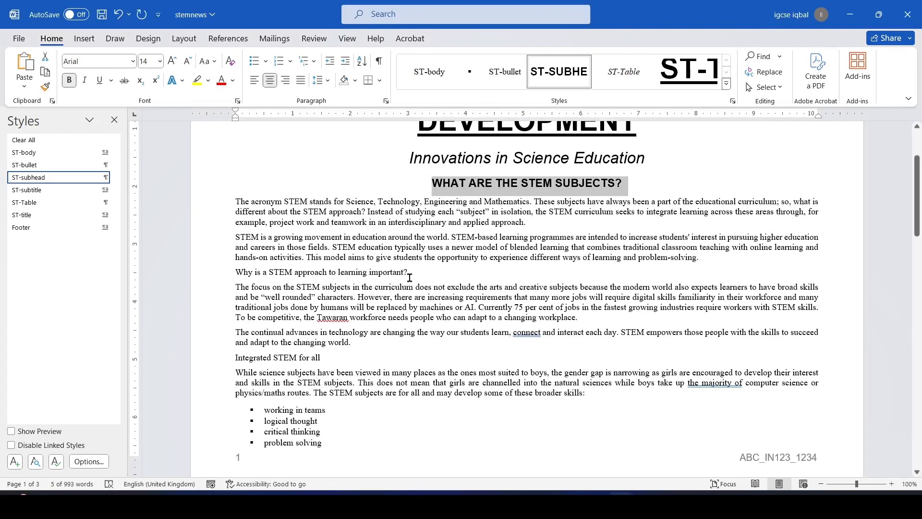
Apply ST-subhead to 'Why is a STEM approach…' and 'Integrated STEM for all'
drag(413, 271, 246, 271)
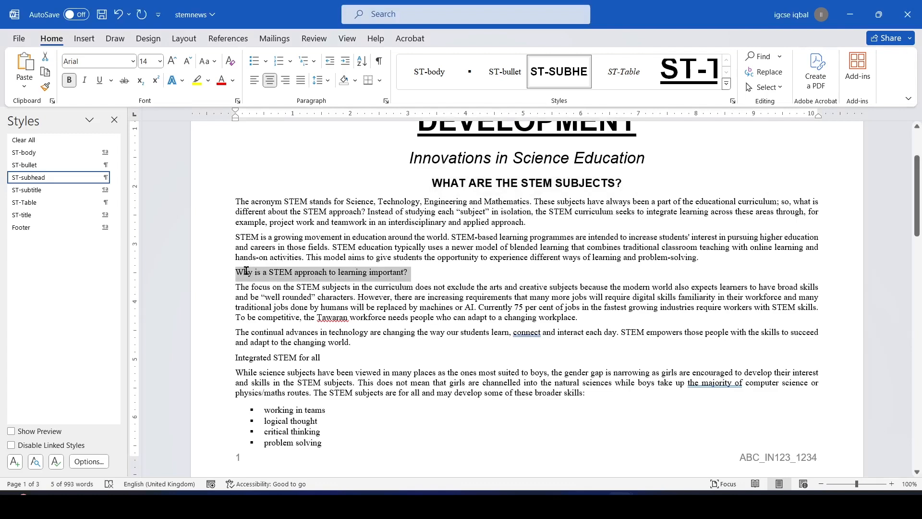
click(42, 177)
scroll(442, 329, down, 3)
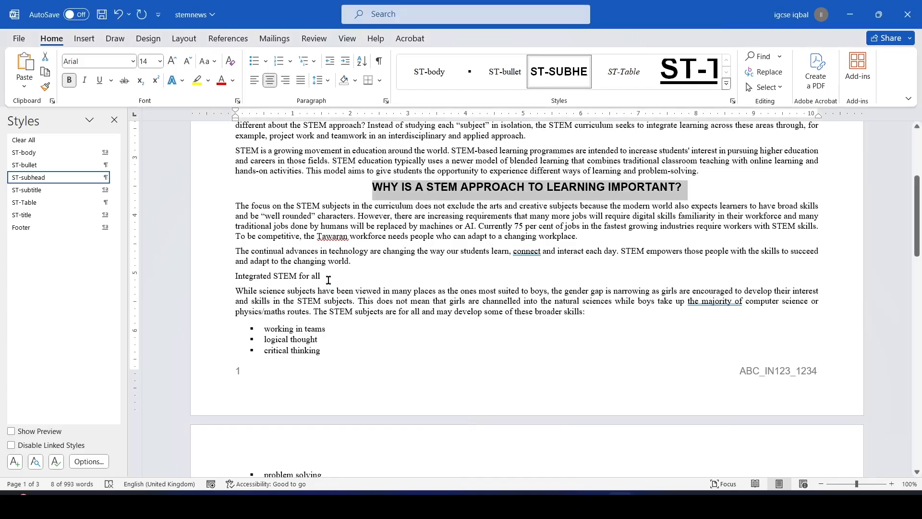
drag(330, 276, 250, 273)
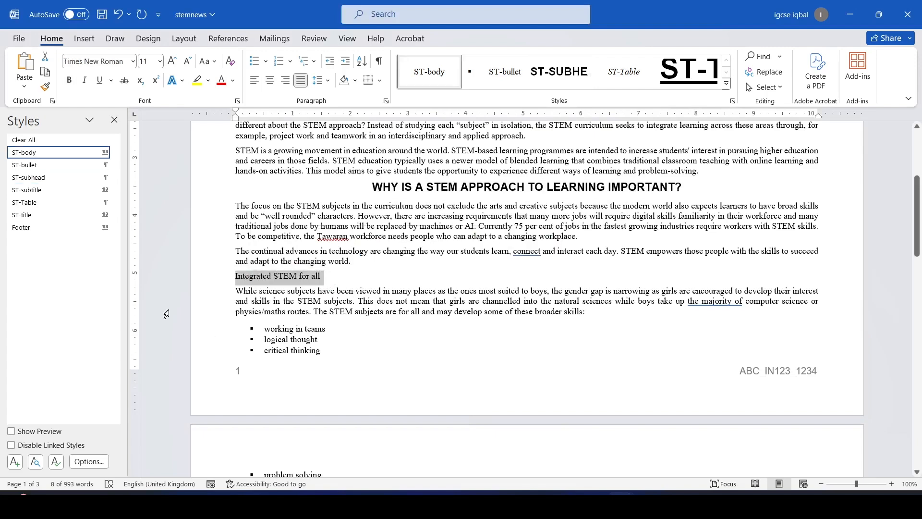
click(29, 178)
scroll(305, 369, down, 5)
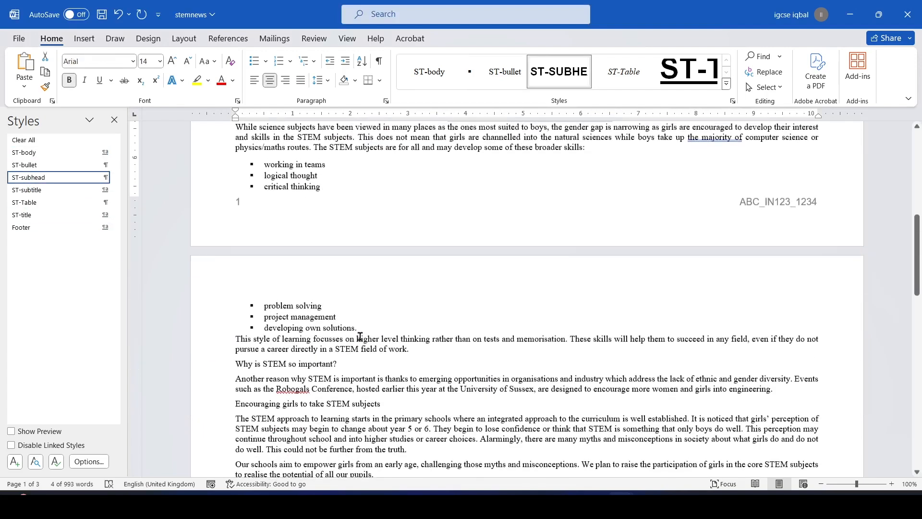
Apply ST-subhead to 'Why is STEM so important?' and 'Encouraging girls to take STEM subjects'
drag(344, 359, 243, 356)
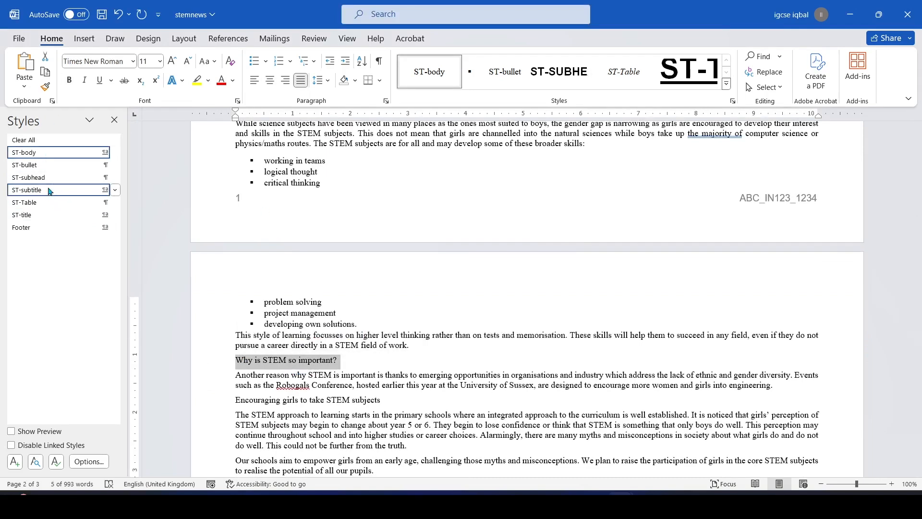
click(42, 179)
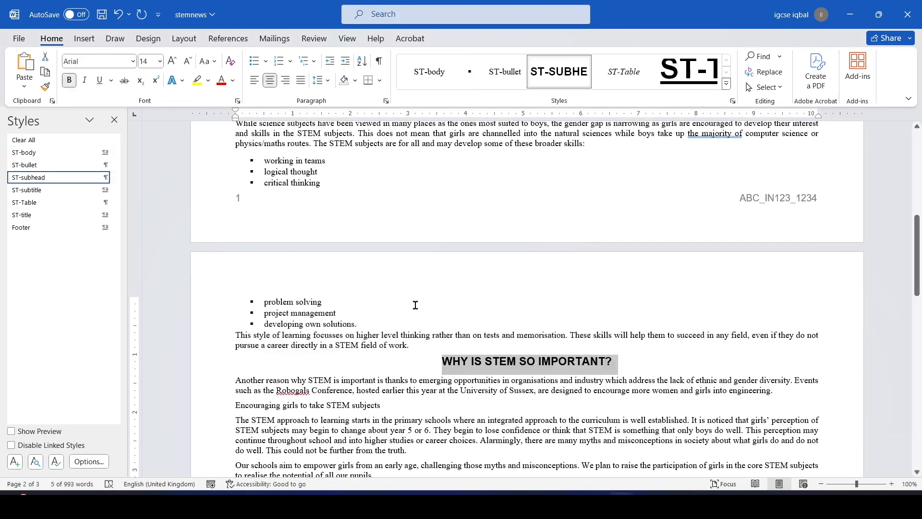
scroll(367, 319, down, 5)
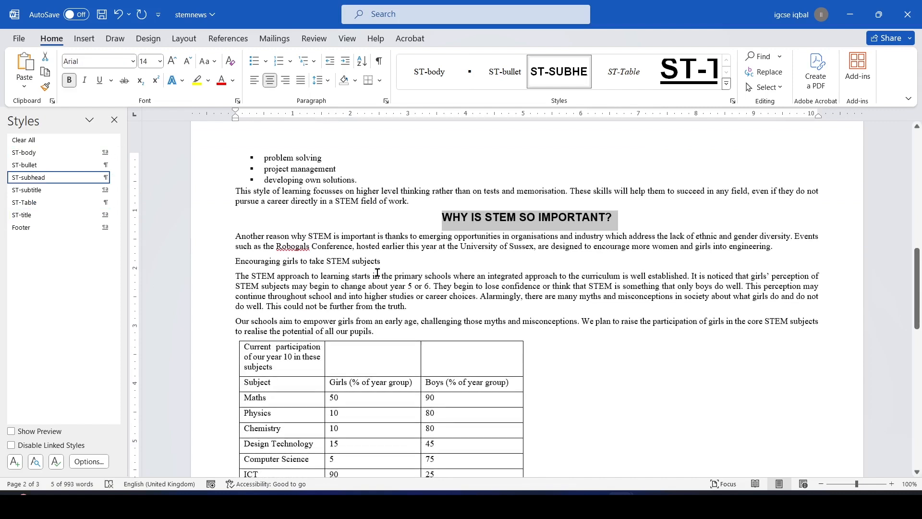
drag(386, 260, 243, 265)
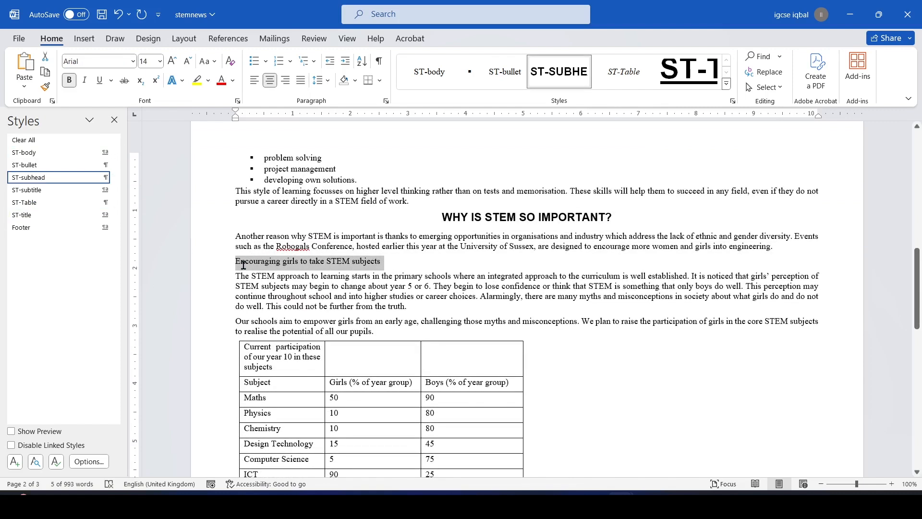
click(42, 181)
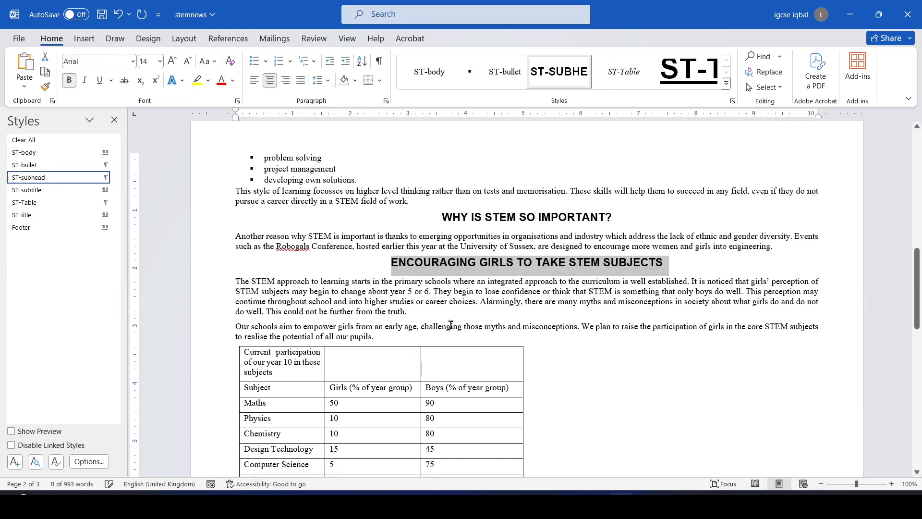
scroll(475, 304, down, 5)
scroll(481, 308, up, 1)
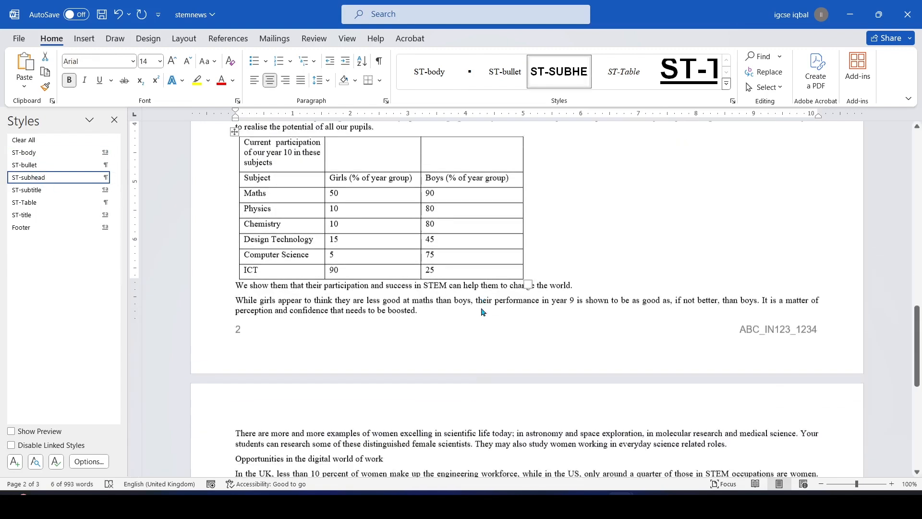
scroll(480, 307, down, 10)
Apply ST-subhead to 'Opportunities in the digital world of work' and 'Moving into work or higher education'
drag(388, 181, 235, 180)
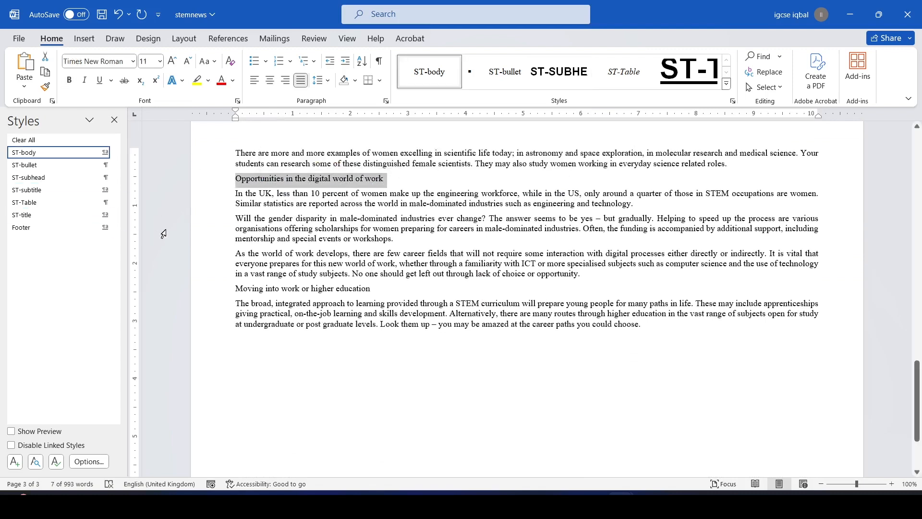
click(42, 181)
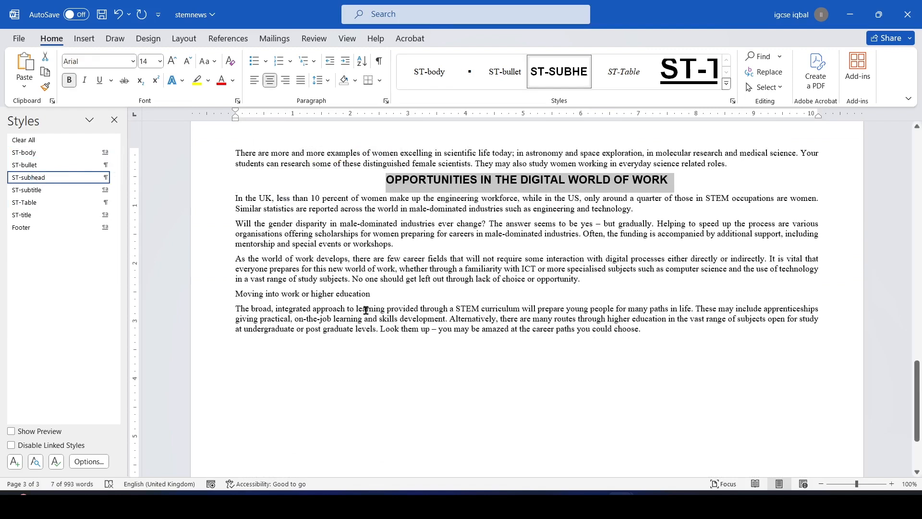
drag(375, 290, 238, 299)
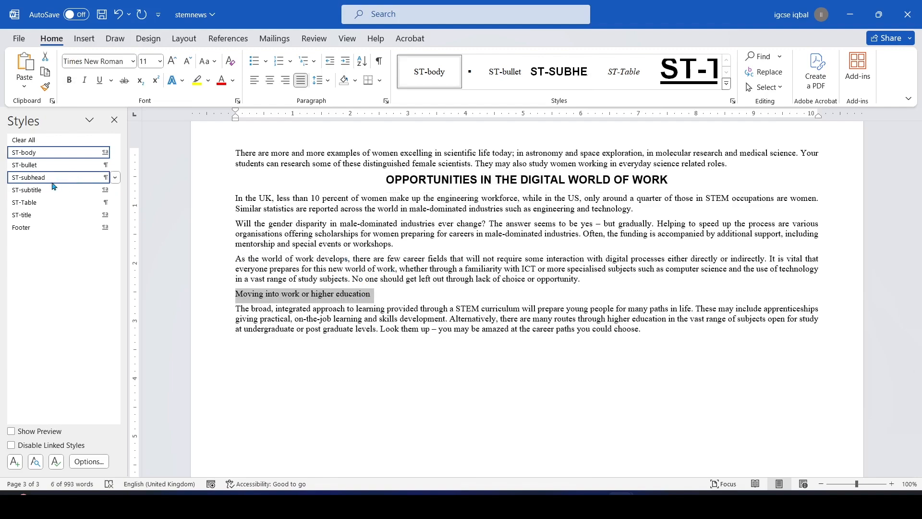
click(38, 177)
scroll(603, 289, up, 7)
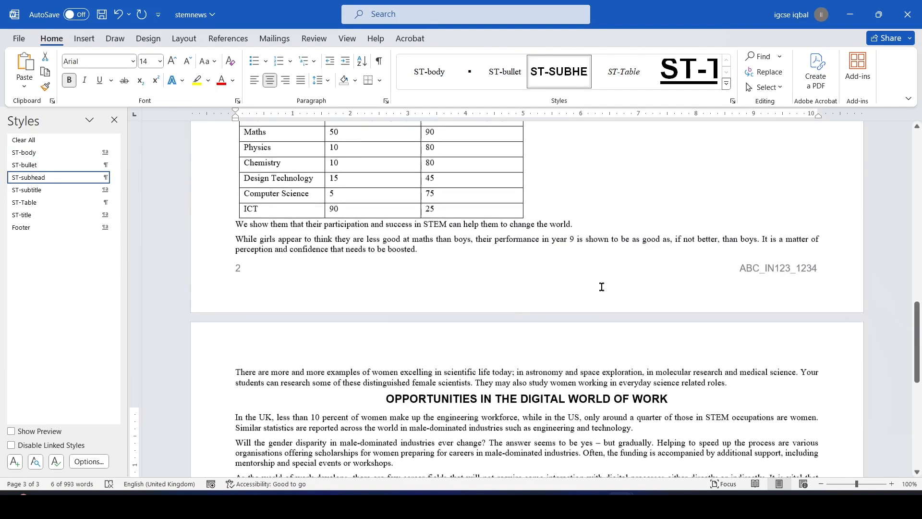
scroll(603, 289, up, 12)
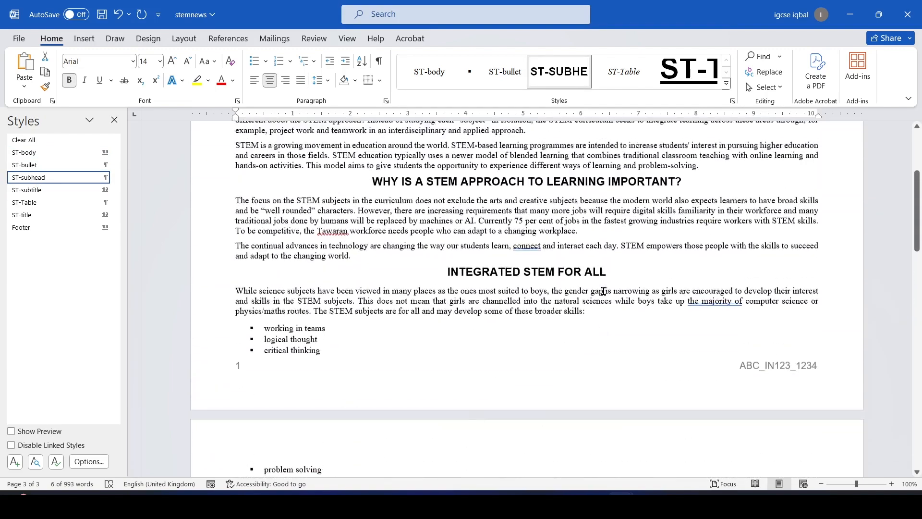
Check the next task in the question paper and deselect the last restyled heading in stemnews
key(alt+Tab)
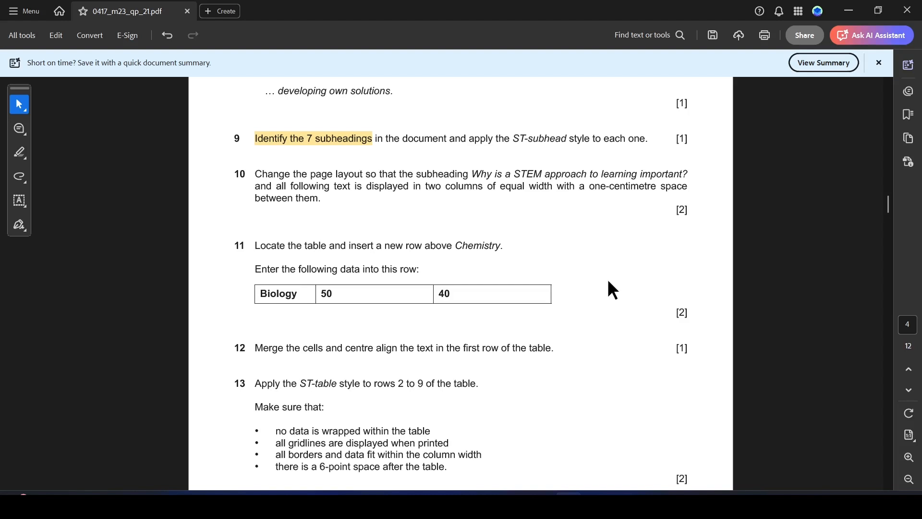
key(alt+Tab)
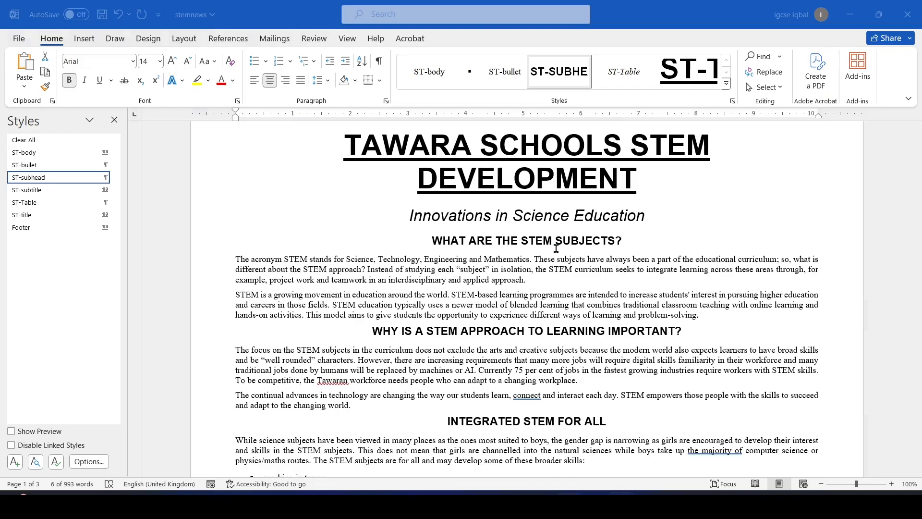
scroll(533, 417, down, 15)
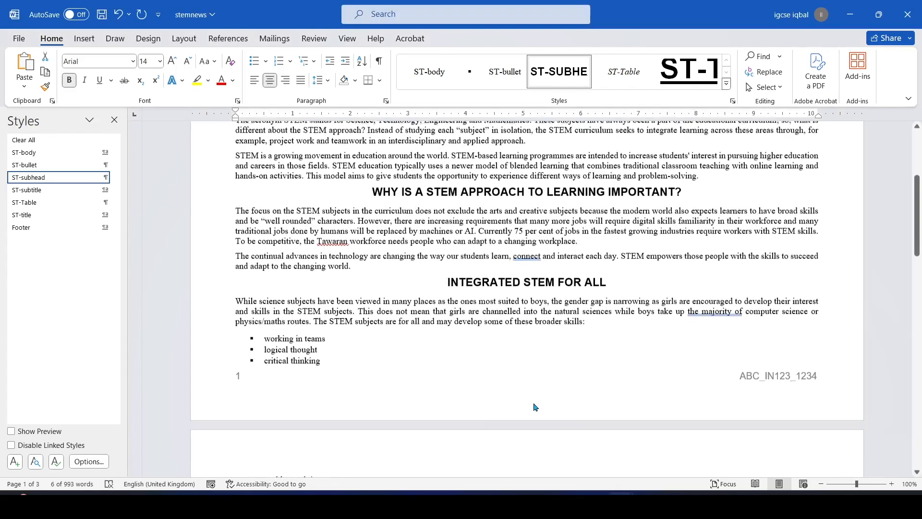
scroll(526, 355, down, 10)
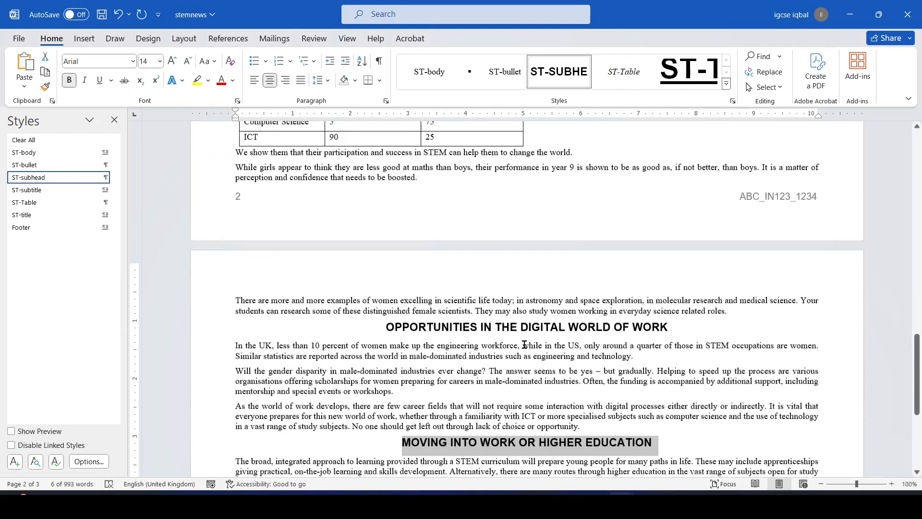
click(551, 387)
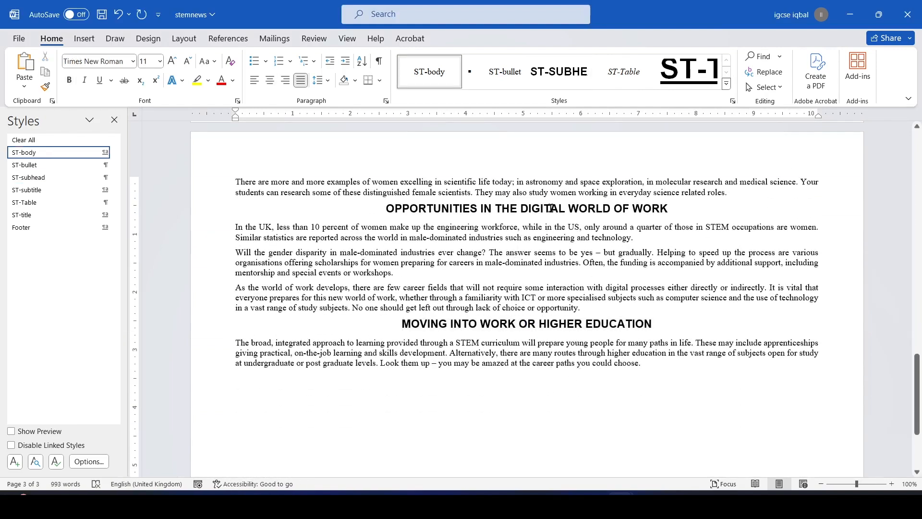
Highlight the words 'page layout' in question 10 of the Acrobat question paper
key(alt+Tab)
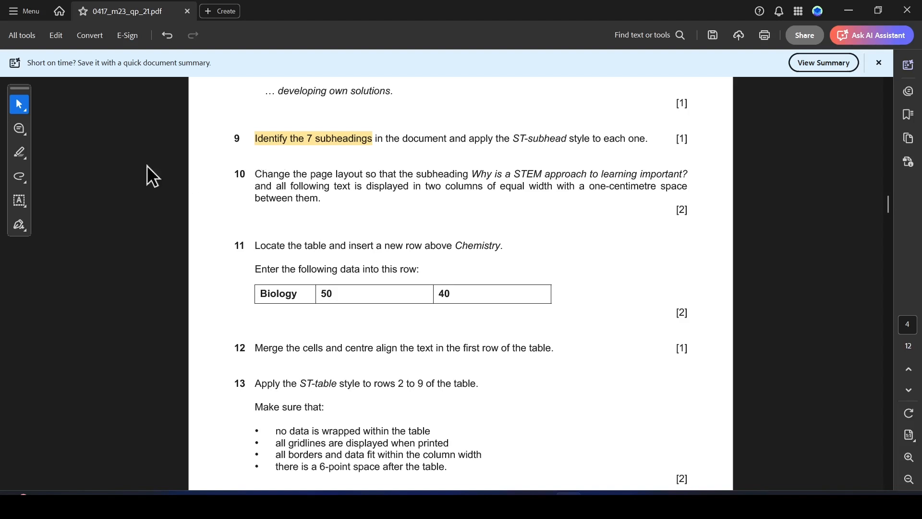
click(21, 152)
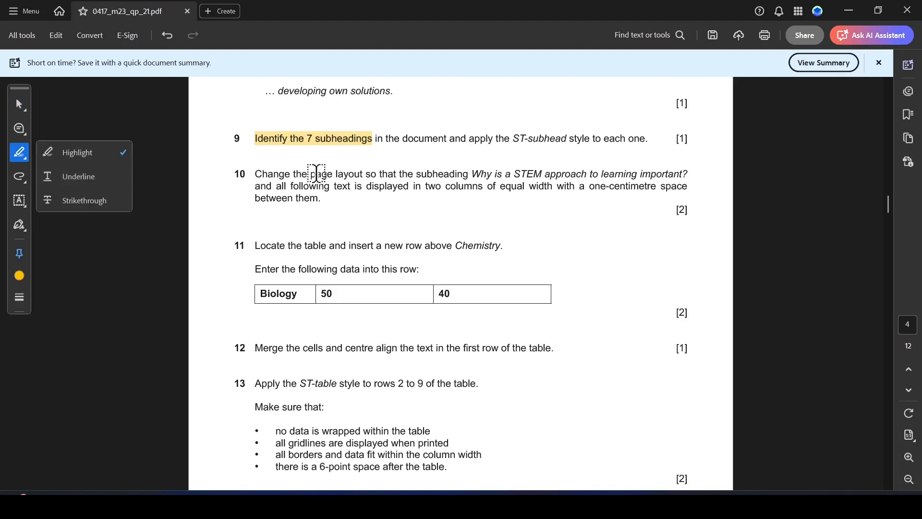
drag(310, 174, 364, 175)
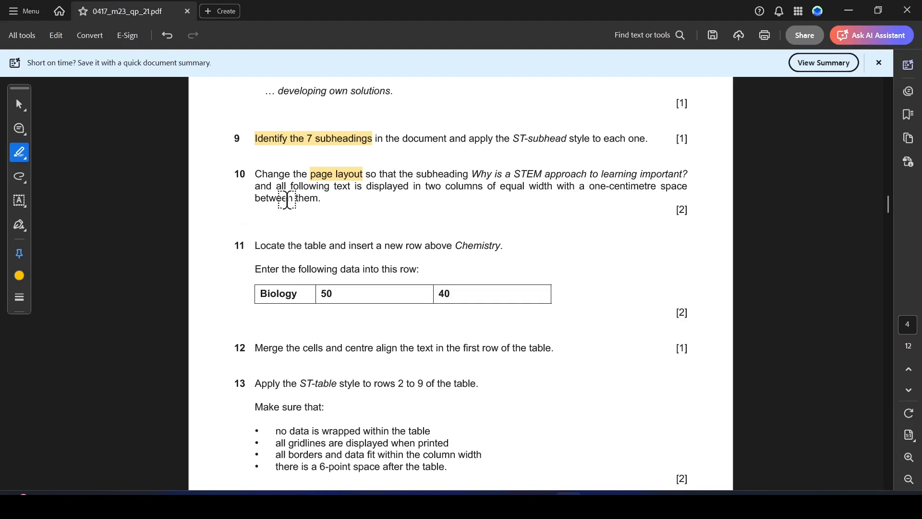
Select the stemnews text from 'Why is a STEM approach to learning important?' to the document's end
key(alt+Tab)
scroll(407, 245, up, 10)
scroll(408, 245, up, 4)
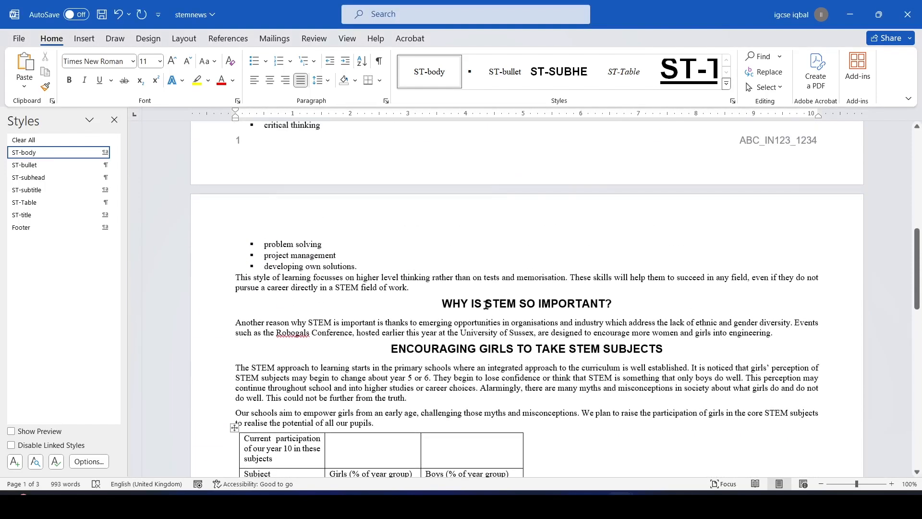
scroll(437, 306, up, 8)
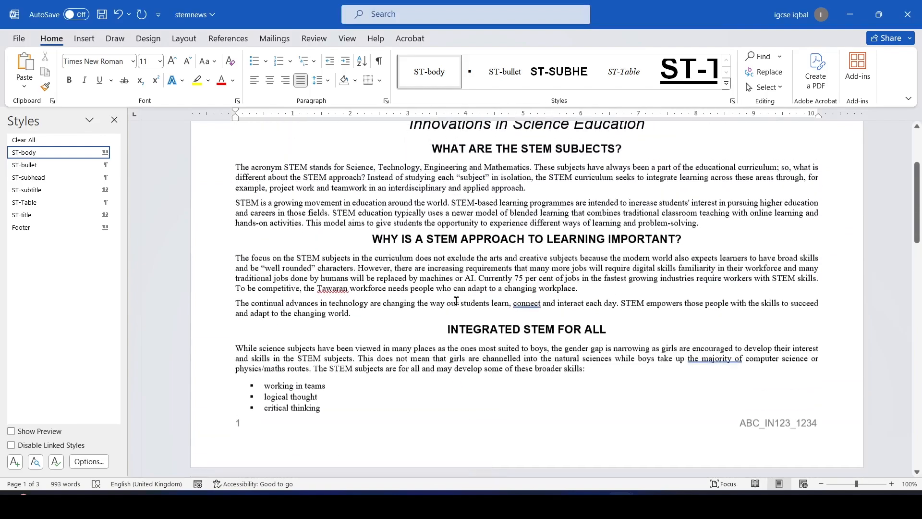
key(alt+Tab)
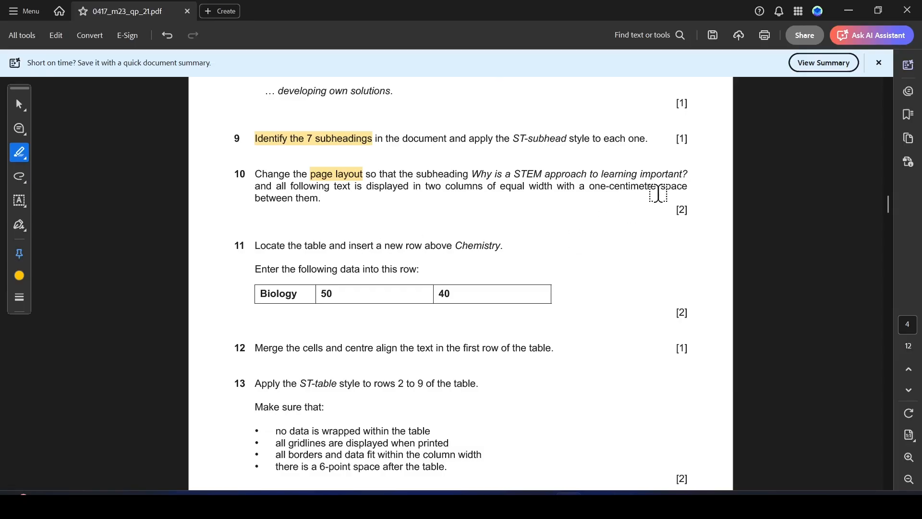
key(alt+Tab)
drag(367, 245, 483, 343)
drag(576, 367, 656, 379)
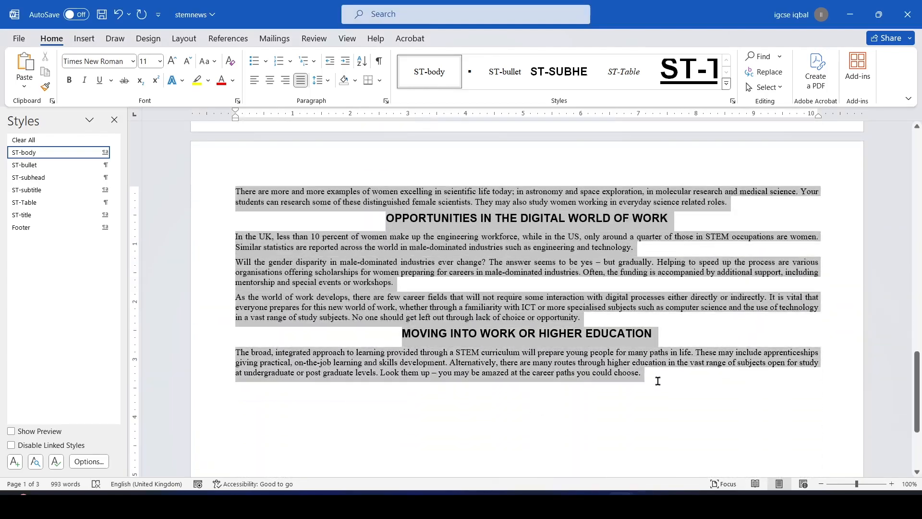
Highlight 'one-centimetre' in question 10 of the question paper
key(alt+Tab)
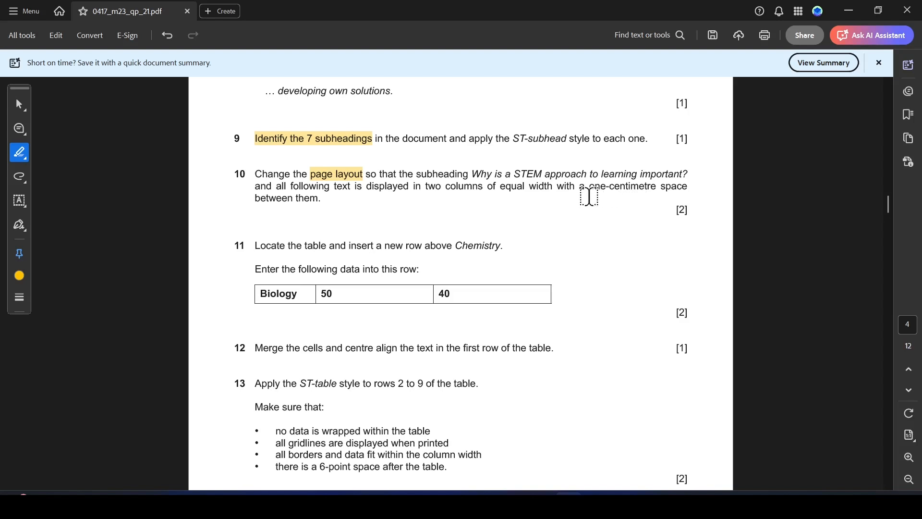
drag(590, 186, 658, 183)
key(alt+Tab)
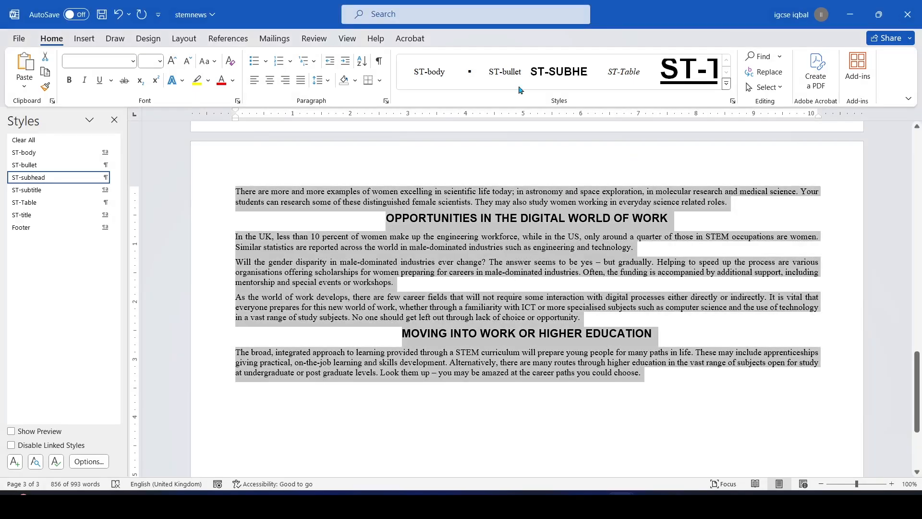
Lay out the selected text in two equal-width columns spaced 0.39" apart
click(184, 38)
click(120, 76)
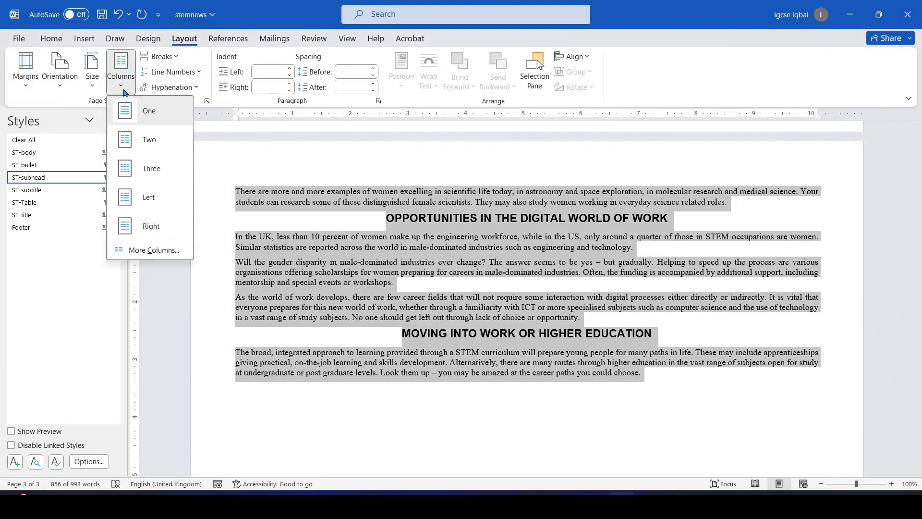
click(149, 249)
click(410, 176)
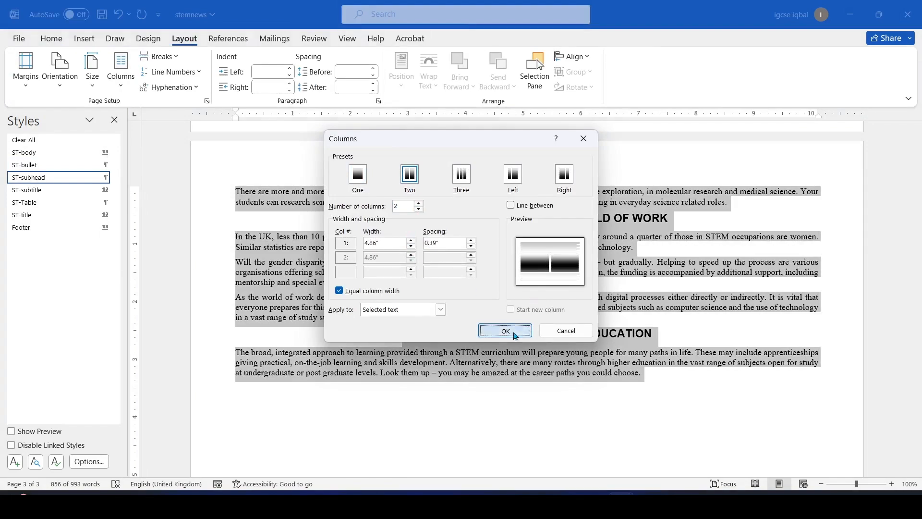
click(505, 330)
scroll(532, 295, up, 15)
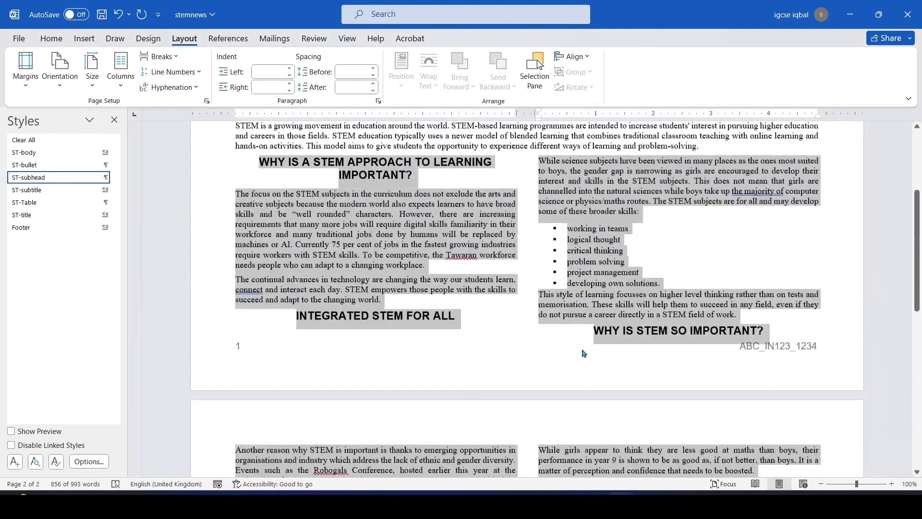
key(alt+Tab)
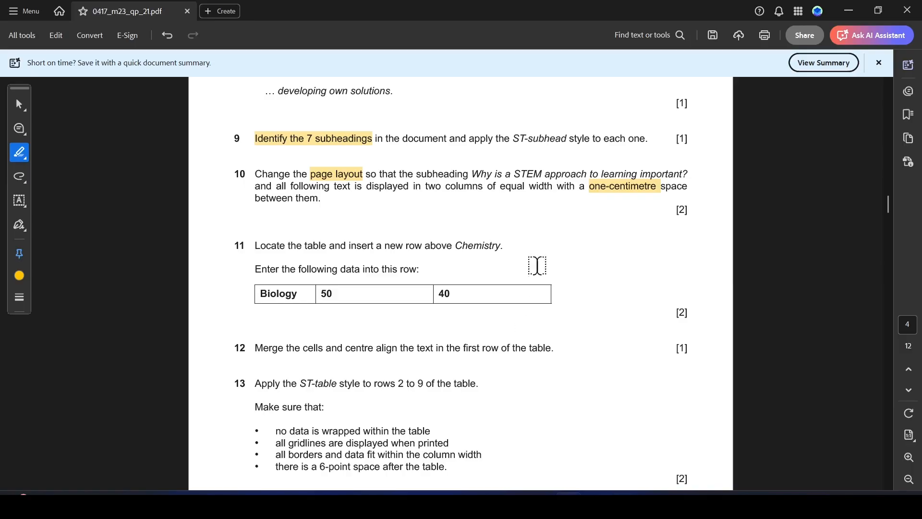
Highlight question 10's [2] mark and 'Chemistry' in question 11, then scroll stemnews to the subject table
drag(675, 211, 687, 211)
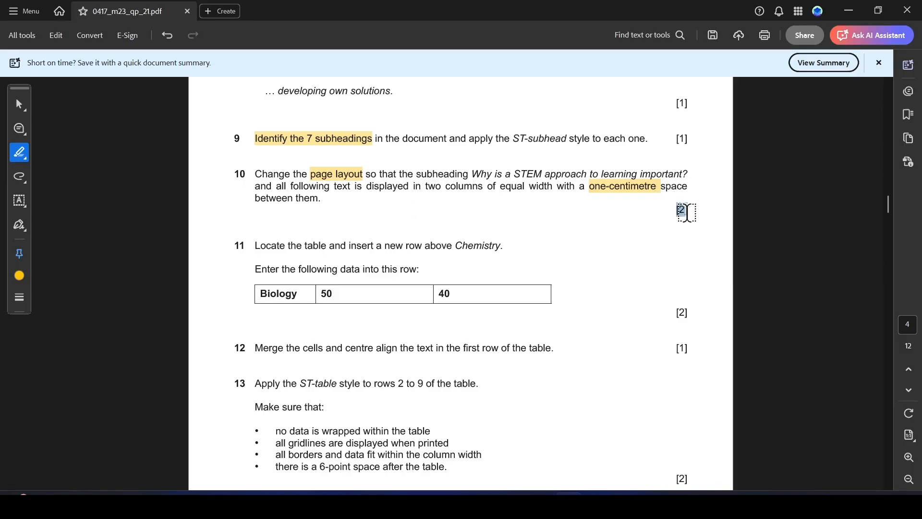
scroll(359, 262, down, 2)
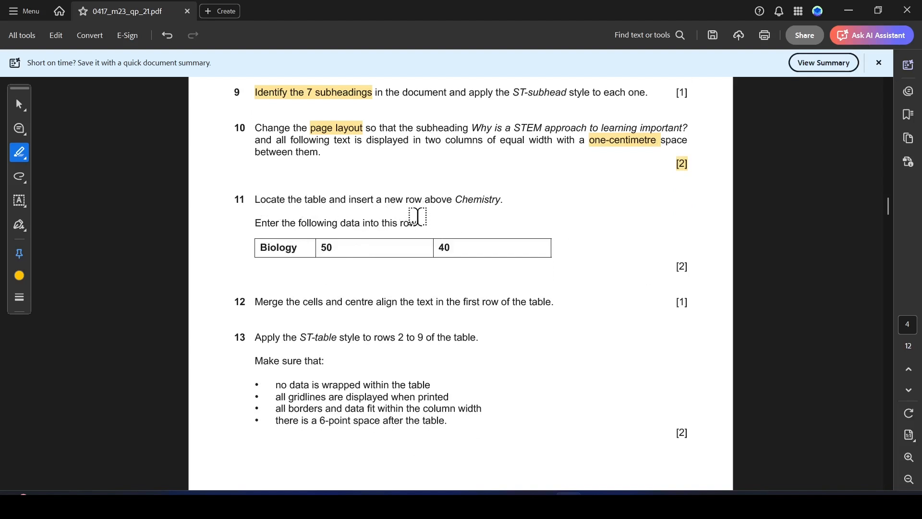
drag(454, 199, 501, 200)
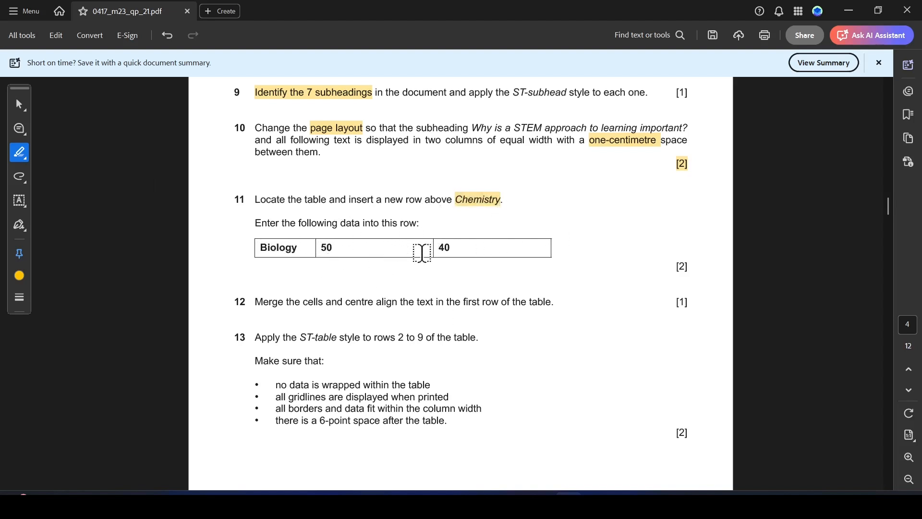
key(alt+Tab)
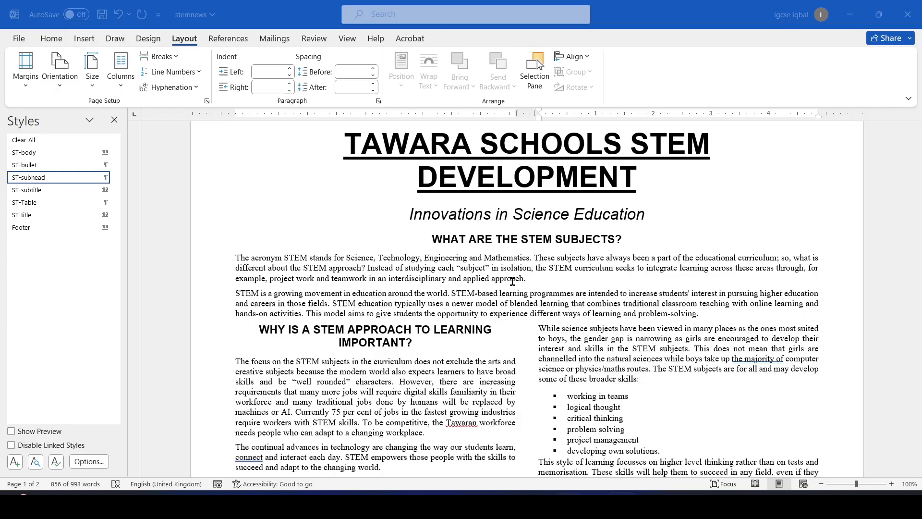
scroll(429, 325, down, 3)
scroll(429, 325, down, 8)
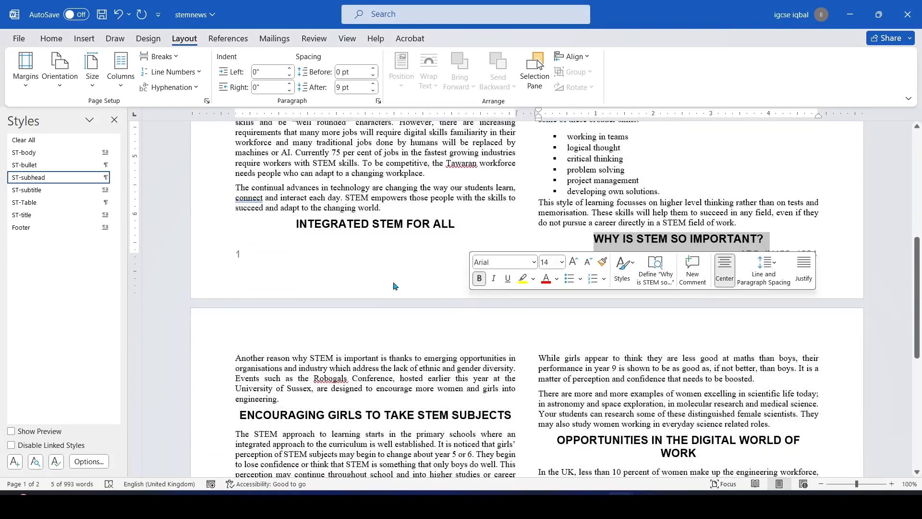
scroll(360, 260, down, 2)
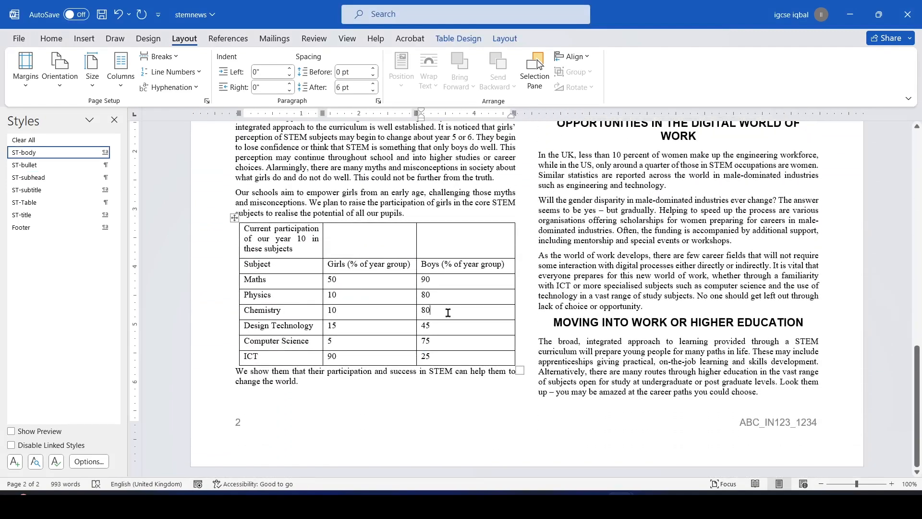
Insert an empty table row above the Chemistry row
key(alt+Tab)
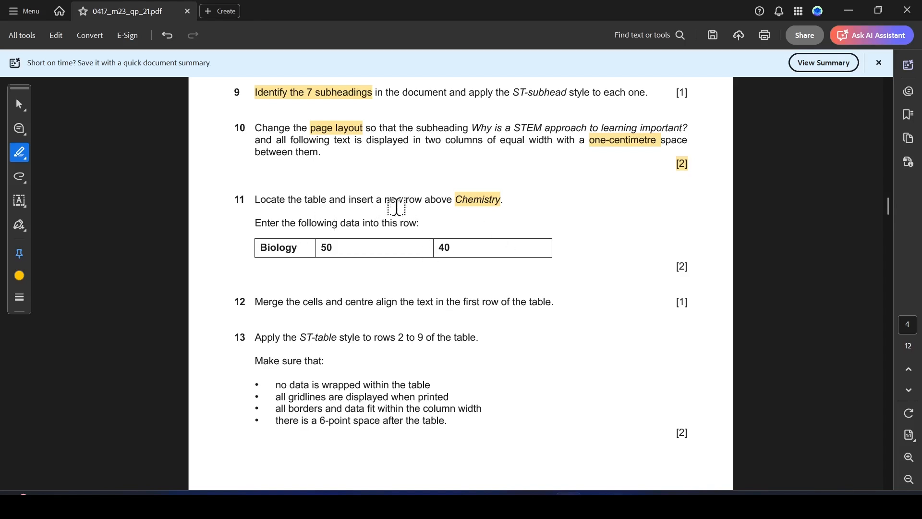
key(alt+Tab)
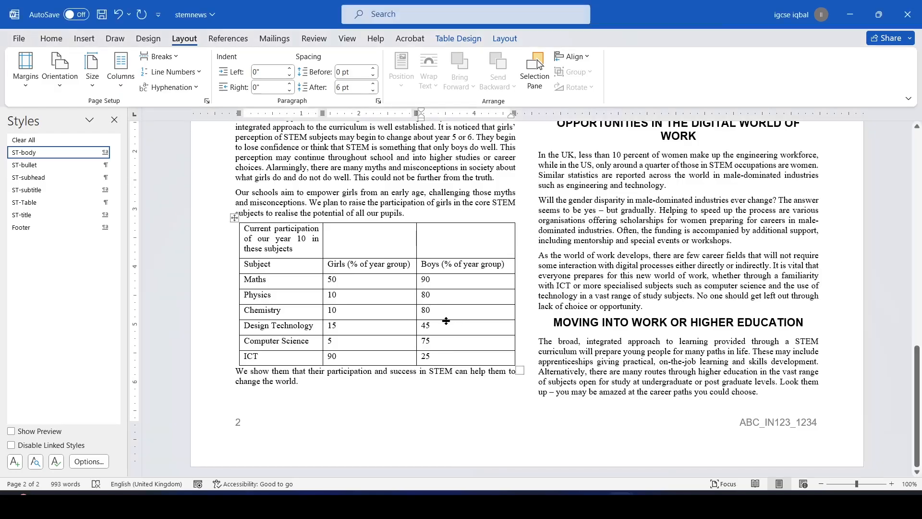
right_click(432, 312)
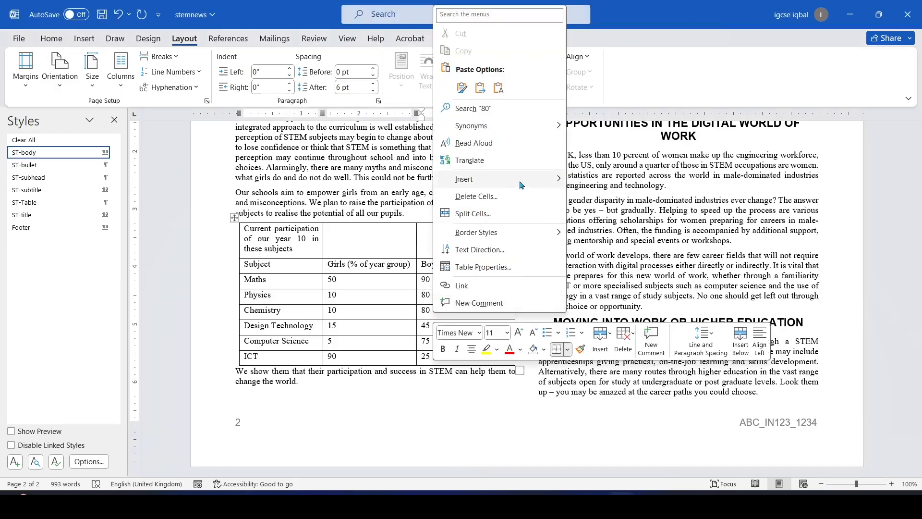
mouse_move(527, 182)
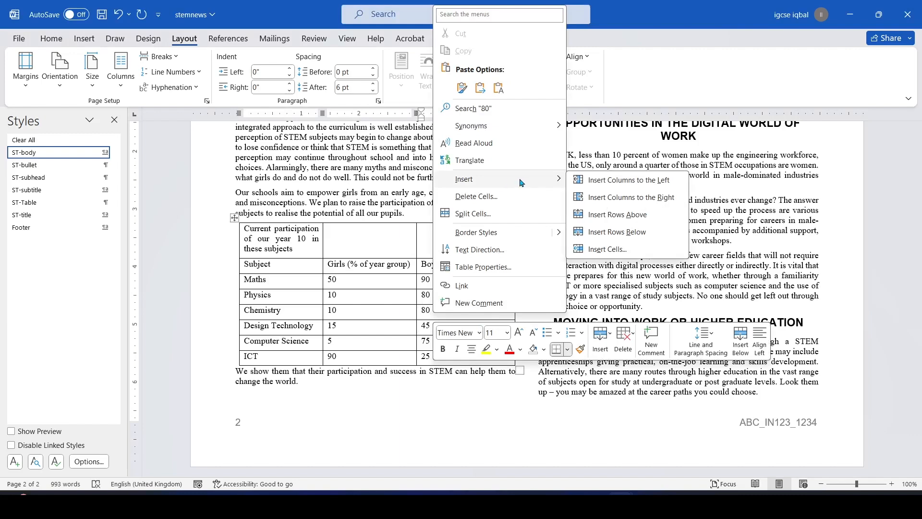
key(Escape)
key(Escape)
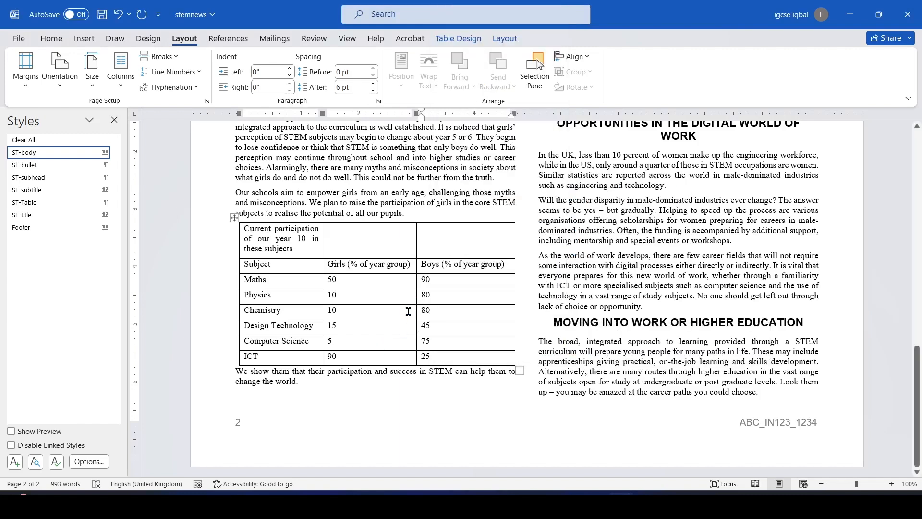
right_click(433, 311)
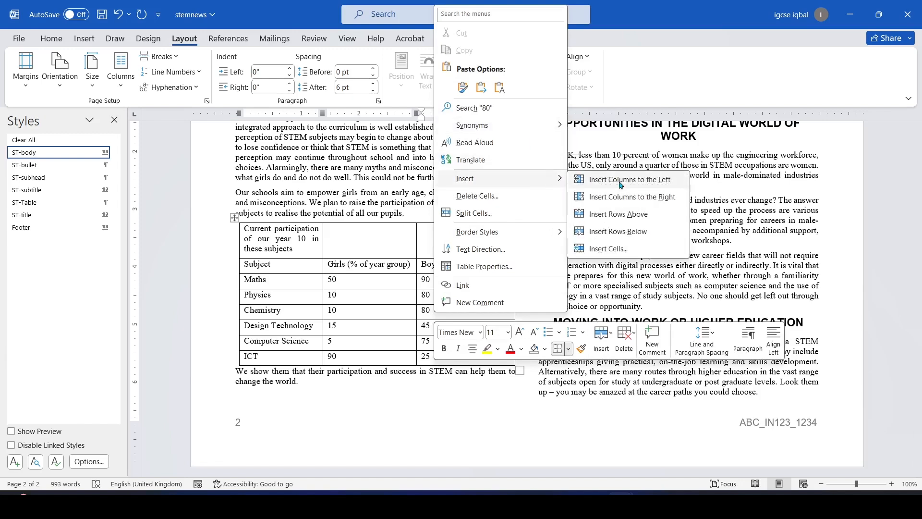
click(630, 215)
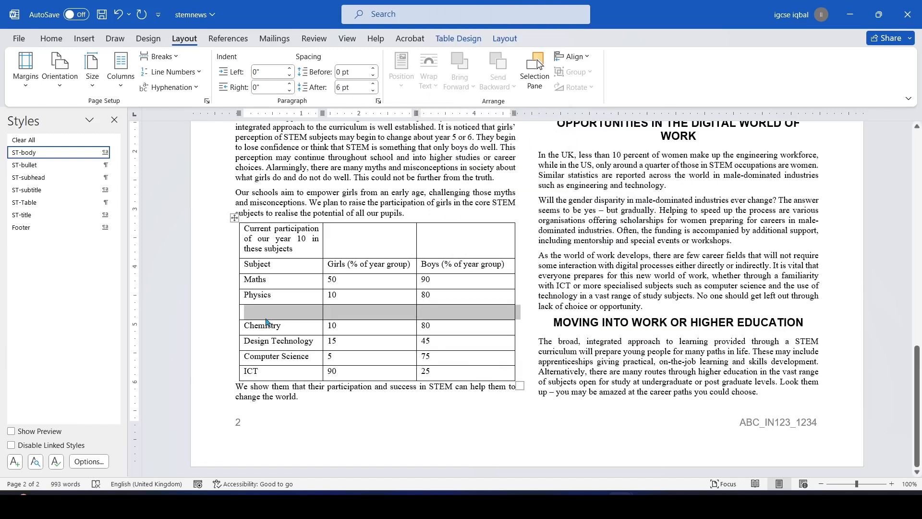
Enter Biology, 50 and 40 into the new row's Subject, Girls and Boys cells
click(262, 312)
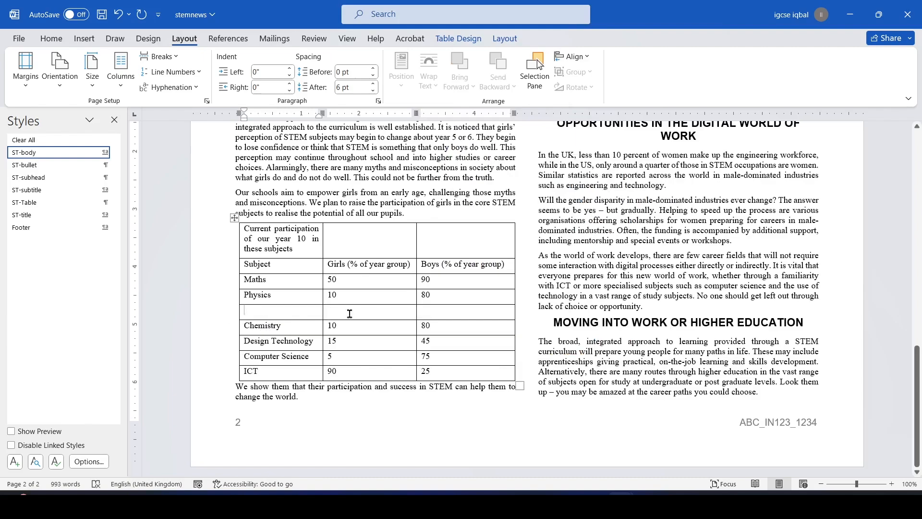
key(alt+Tab)
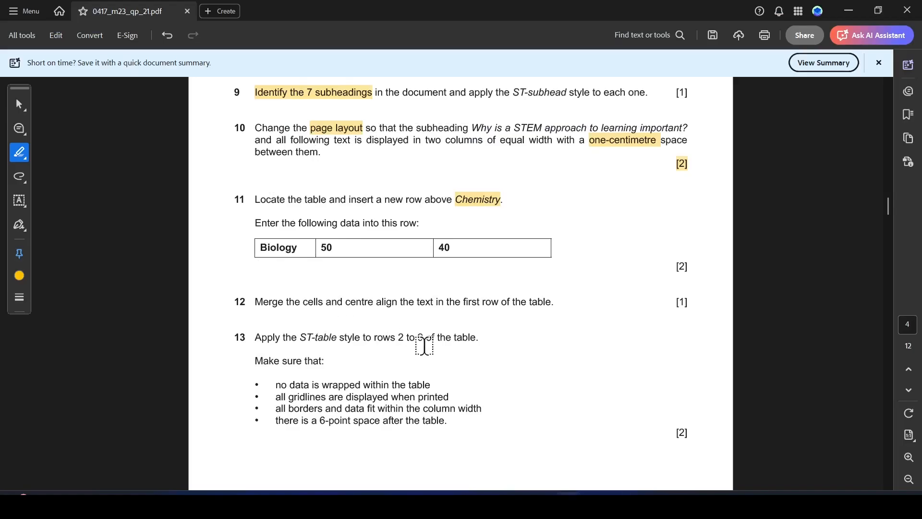
key(alt+Tab)
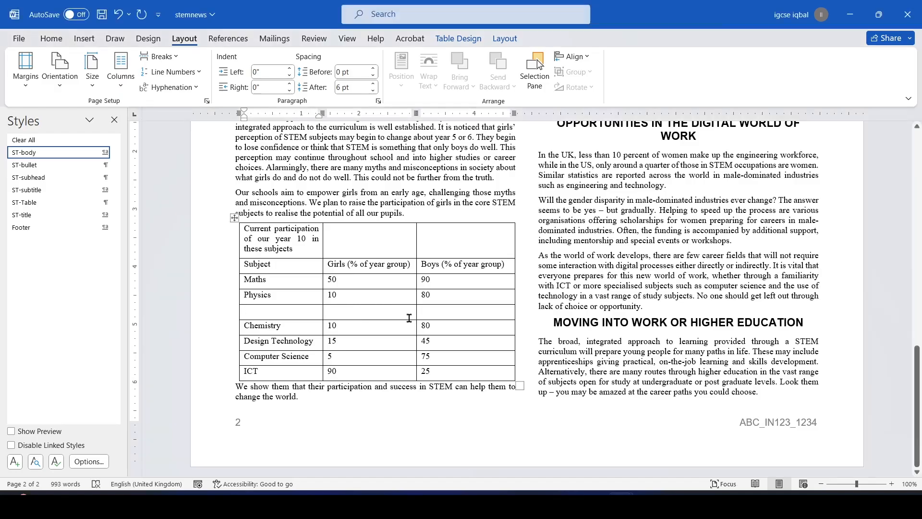
text(Bio)
key(alt+Tab)
key(alt+Tab)
text(lo)
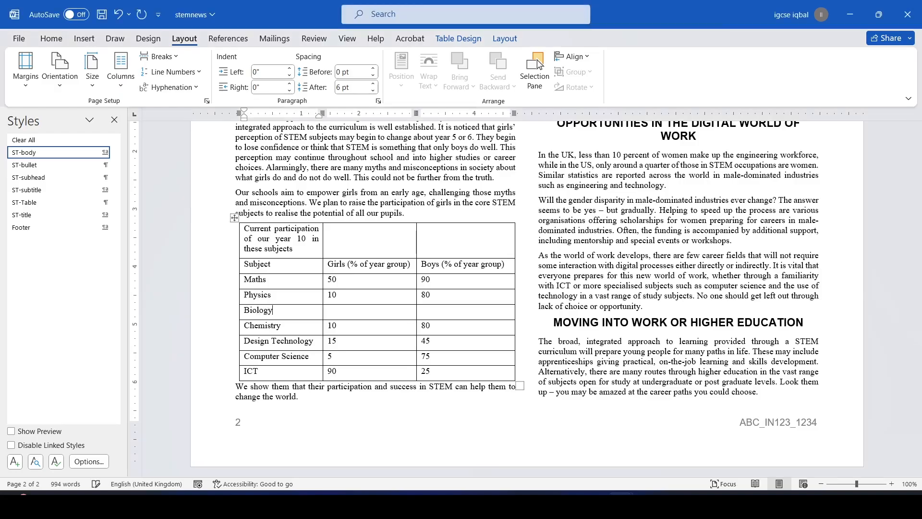
click(355, 312)
key(alt+Tab)
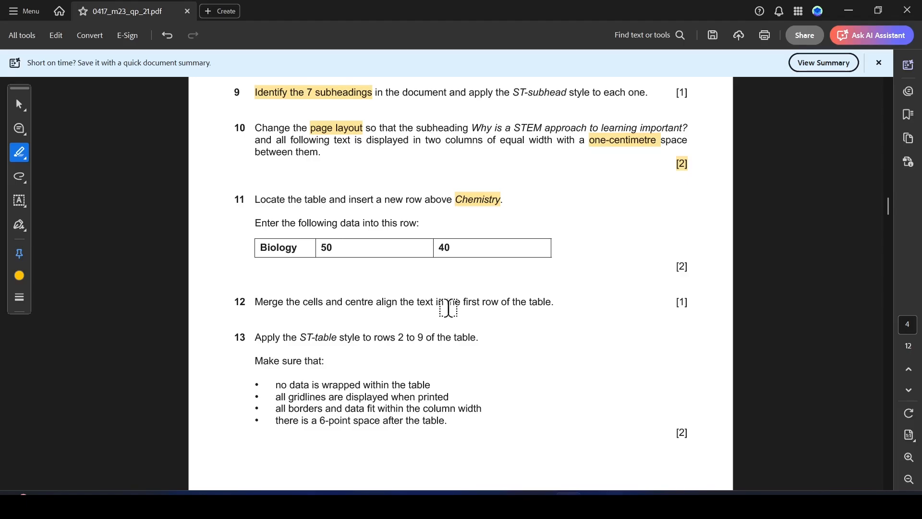
key(alt+Tab)
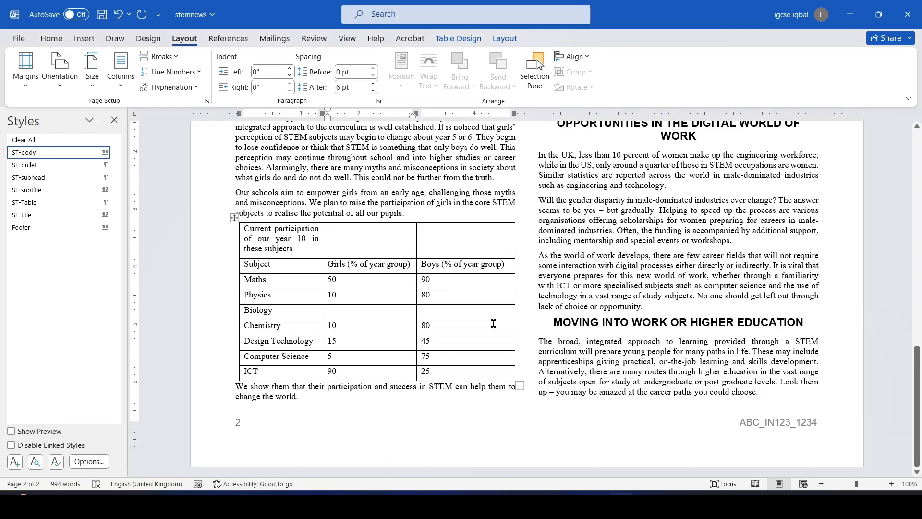
text(50)
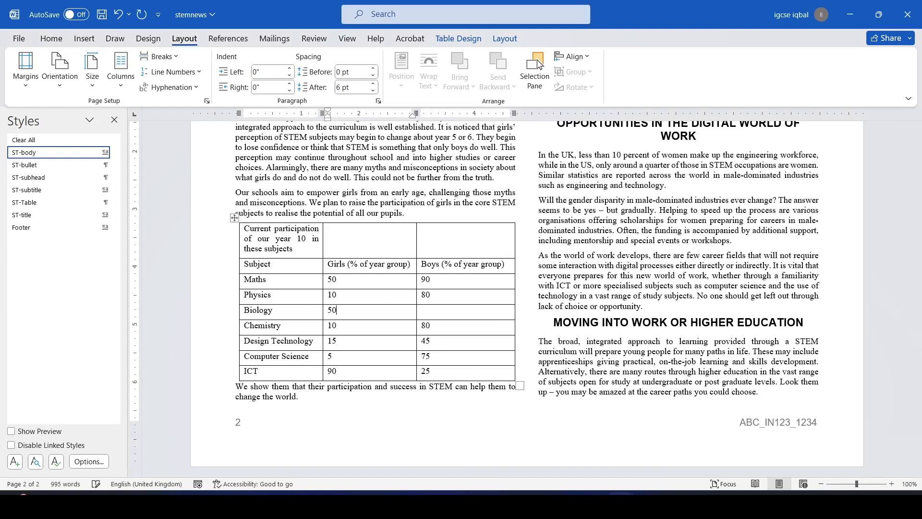
click(436, 308)
key(alt+Tab)
key(alt+Tab)
text(4)
key(alt+Tab)
Mark the first-row requirement of question 12 in the question paper
scroll(409, 302, down, 2)
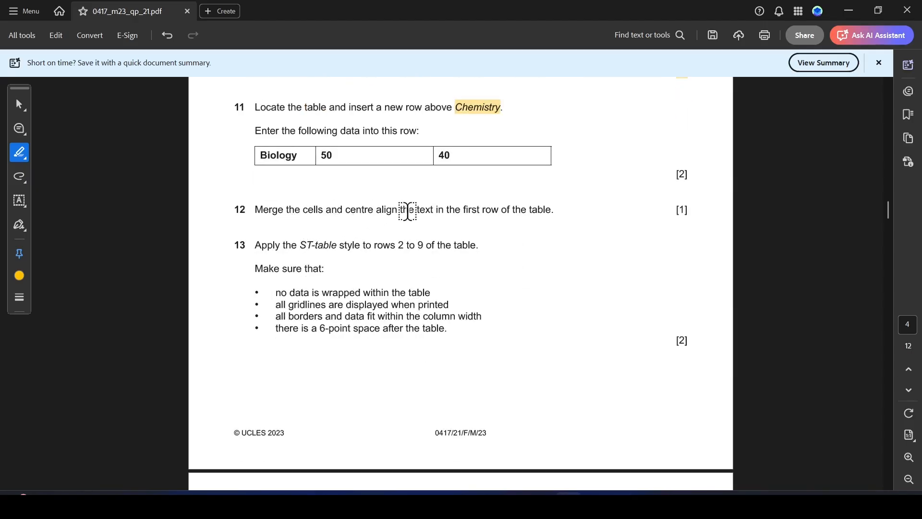
drag(462, 210, 556, 212)
key(alt+Tab)
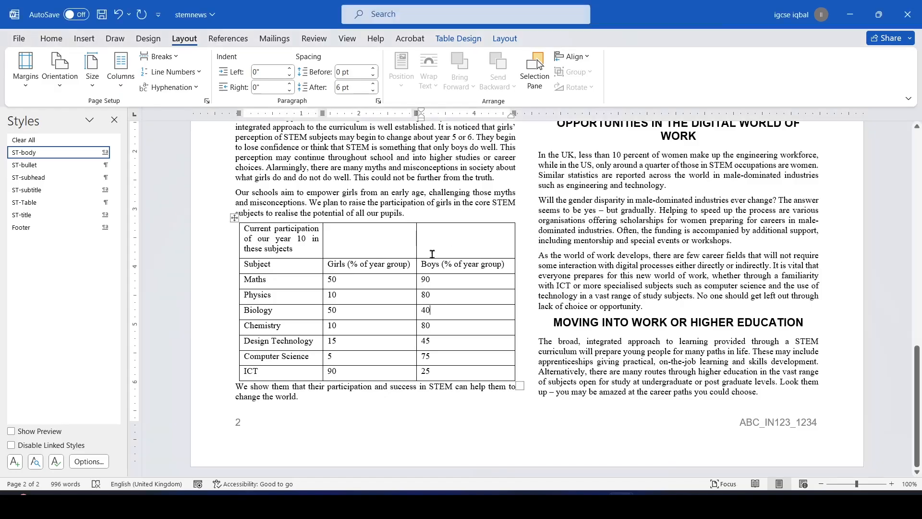
Merge the table's first row into a single cell
drag(247, 231, 437, 242)
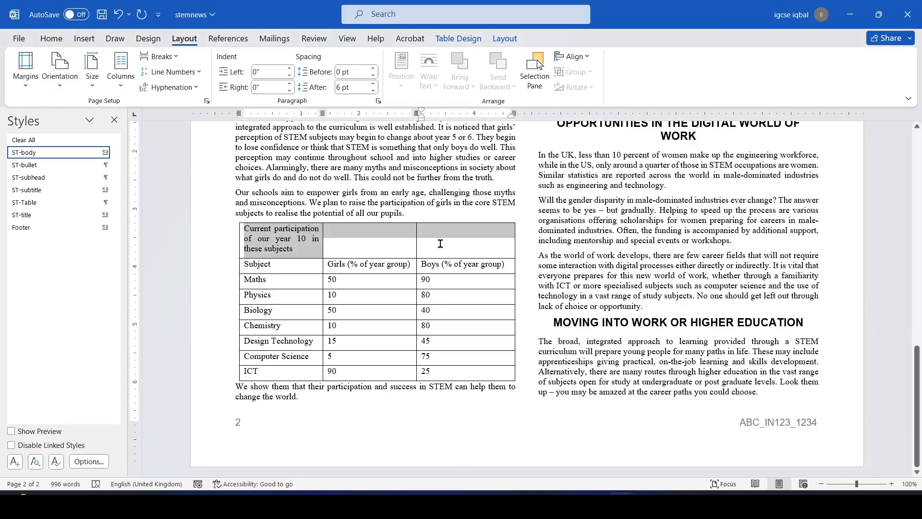
click(385, 244)
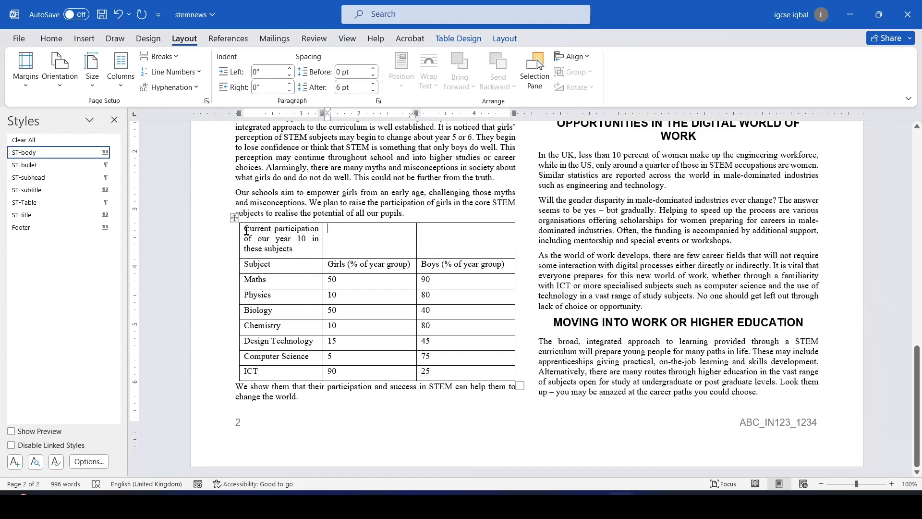
drag(246, 229, 451, 243)
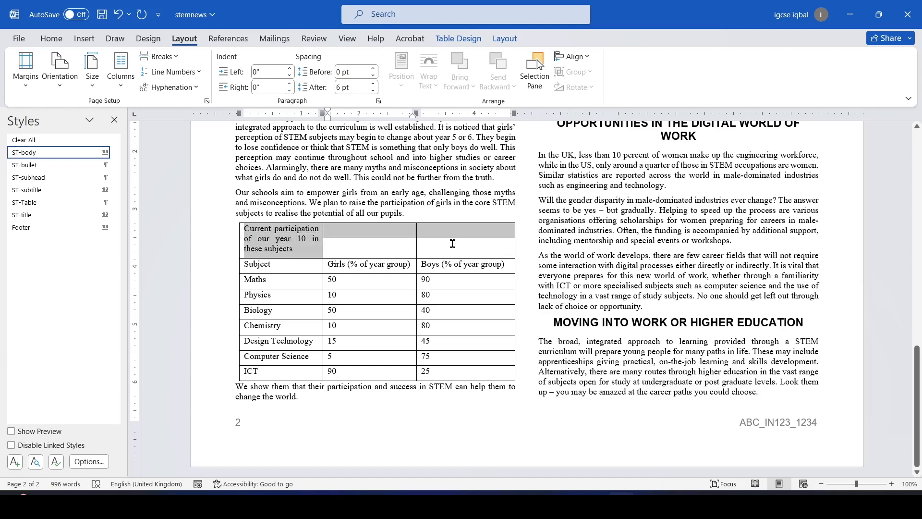
drag(452, 243, 452, 244)
right_click(392, 234)
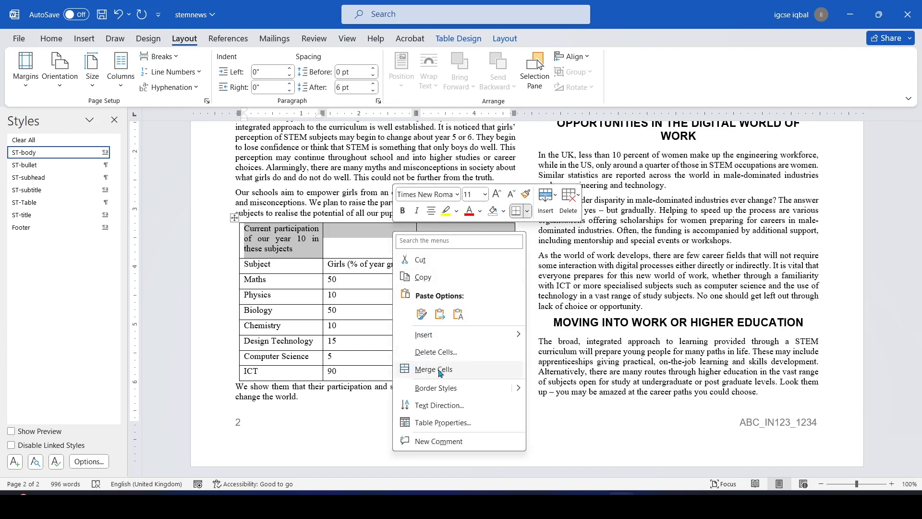
click(433, 370)
Centre the heading in the merged first row
key(alt+Tab)
key(alt+Tab)
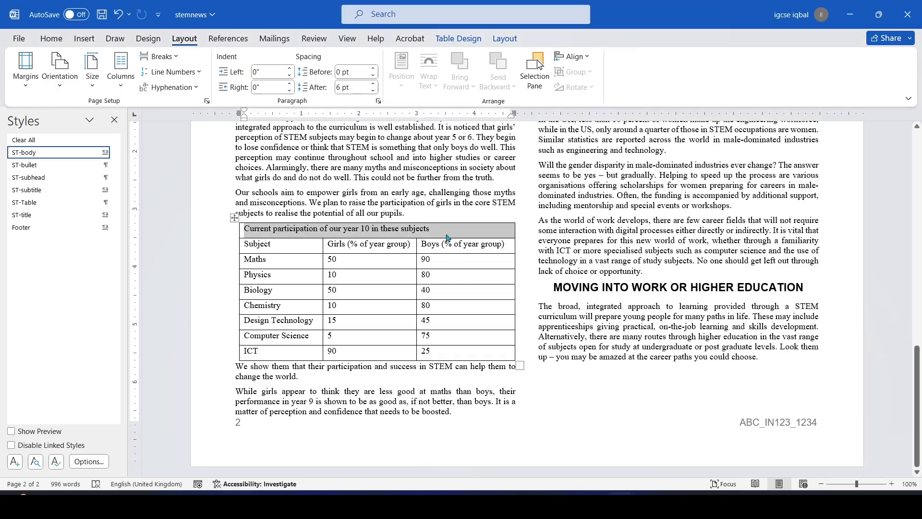
click(50, 40)
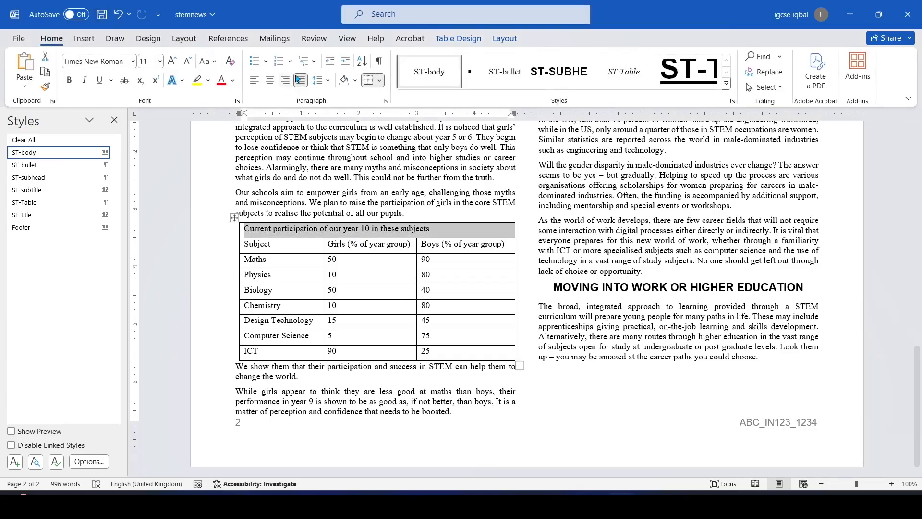
click(270, 80)
key(alt+Tab)
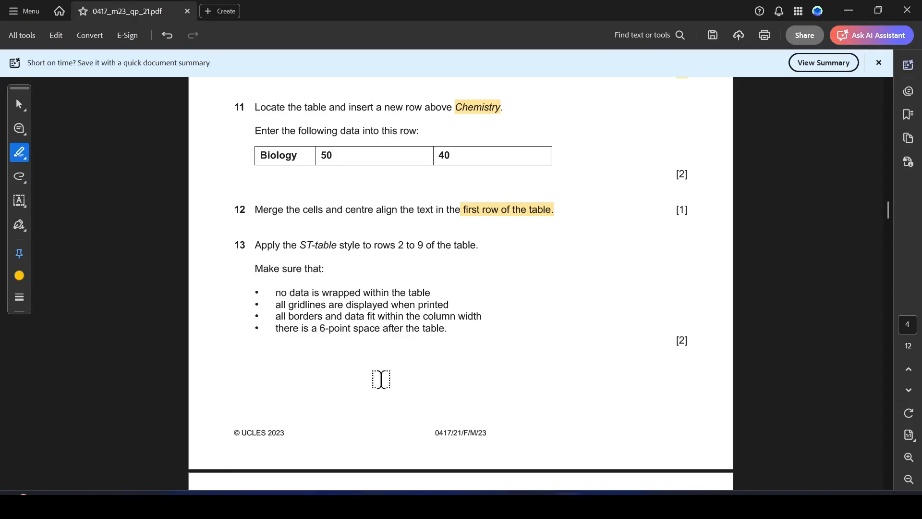
Highlight 'ST-table style' in question 13, then select table rows Subject through ICT in Word
scroll(372, 274, down, 1)
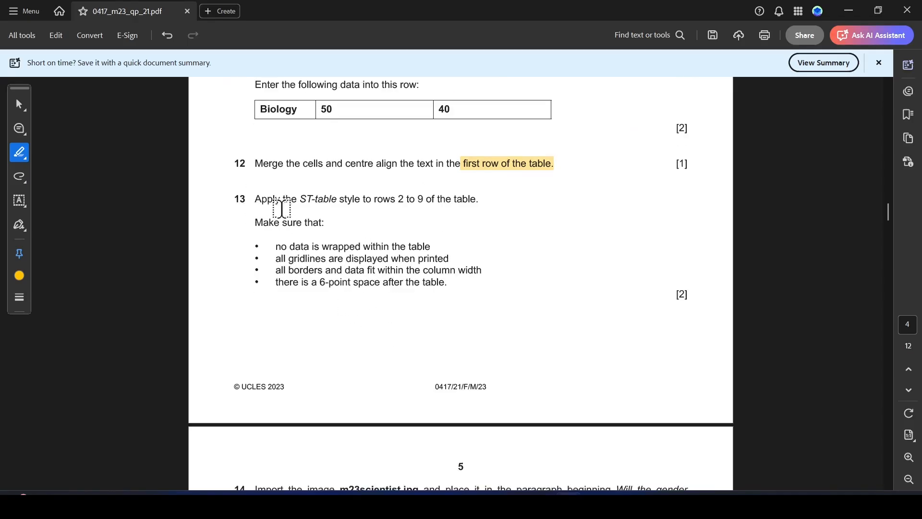
drag(301, 199, 425, 199)
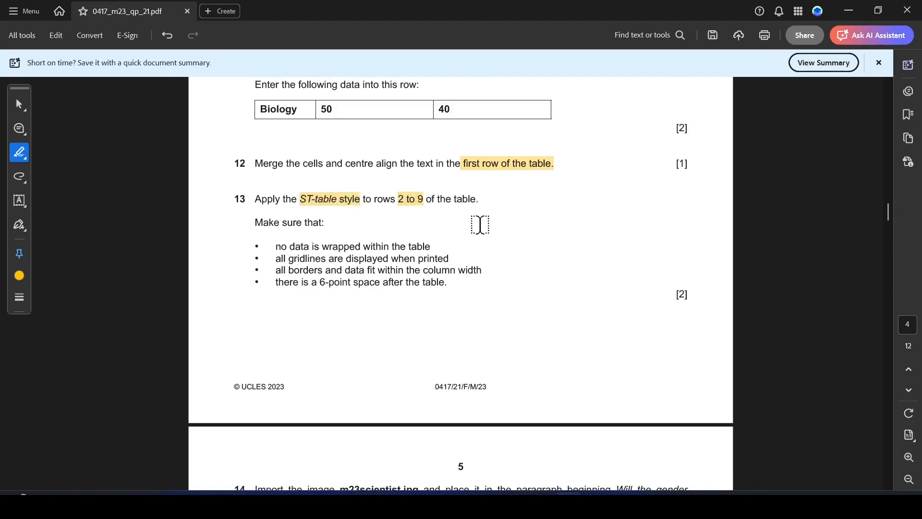
key(alt+Tab)
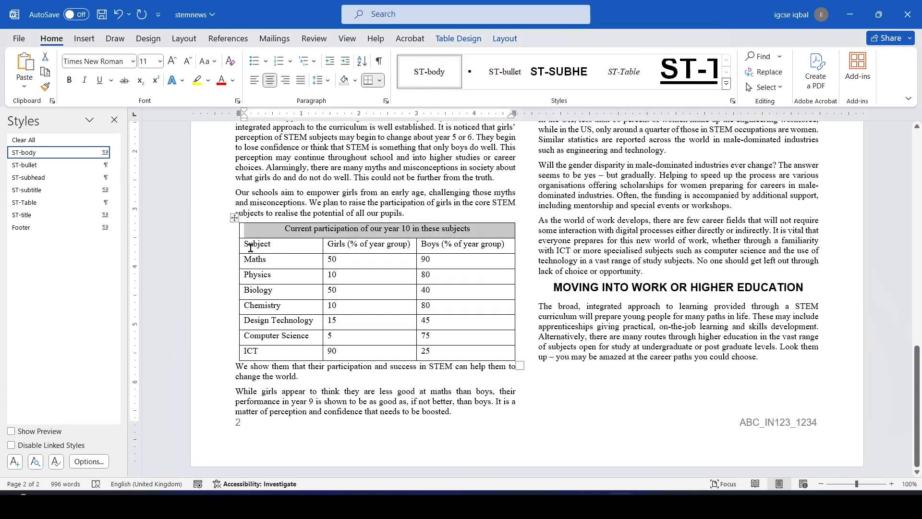
drag(245, 246, 476, 352)
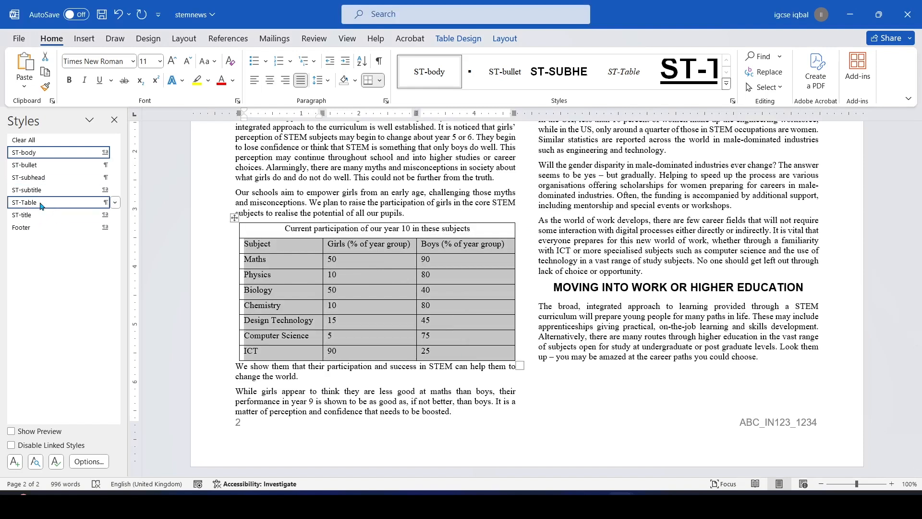
Apply the ST-Table style to table rows 2 to 9 and note the no-wrapping requirement
click(44, 204)
click(462, 296)
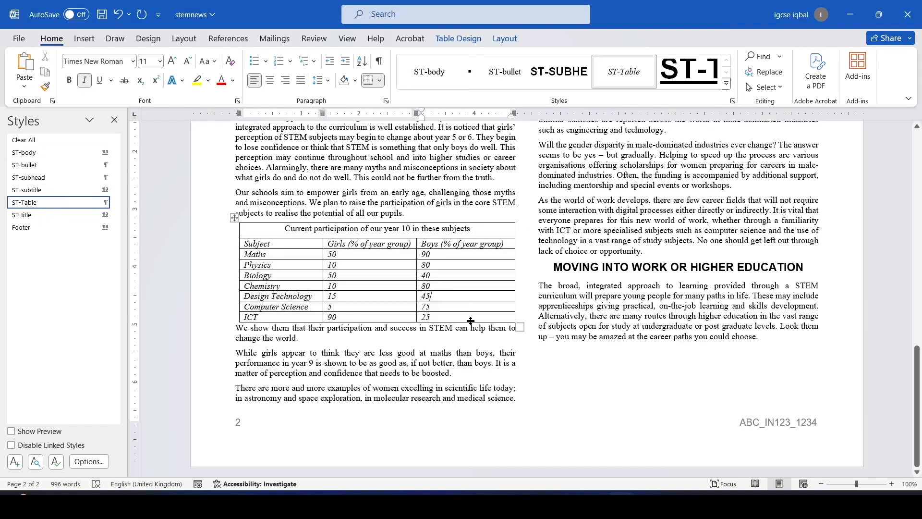
key(alt+Tab)
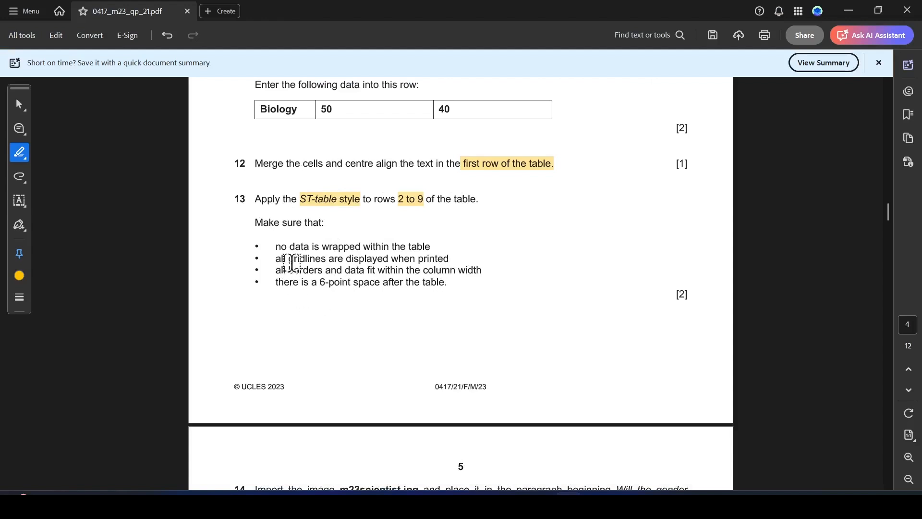
drag(275, 246, 433, 244)
key(alt+Tab)
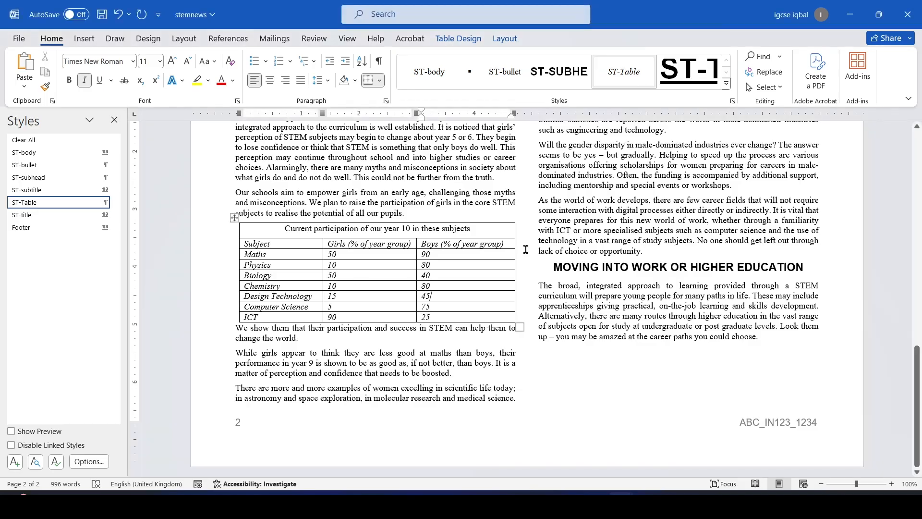
Show gridlines on the whole participation table
key(alt+Tab)
drag(276, 259, 494, 259)
key(alt+Tab)
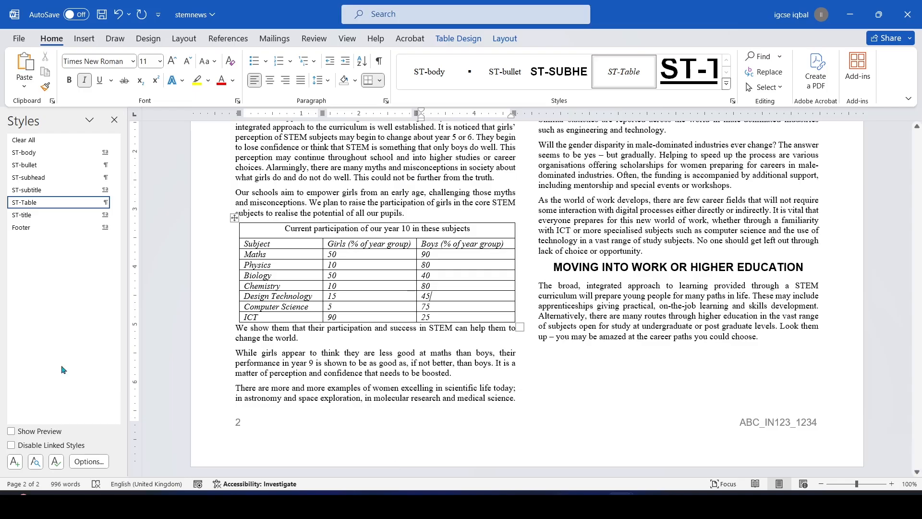
click(235, 219)
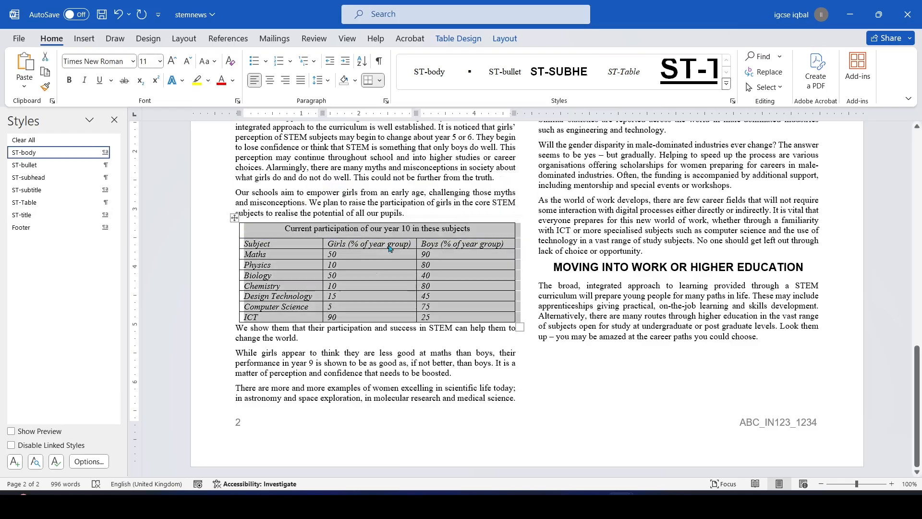
click(380, 81)
click(405, 334)
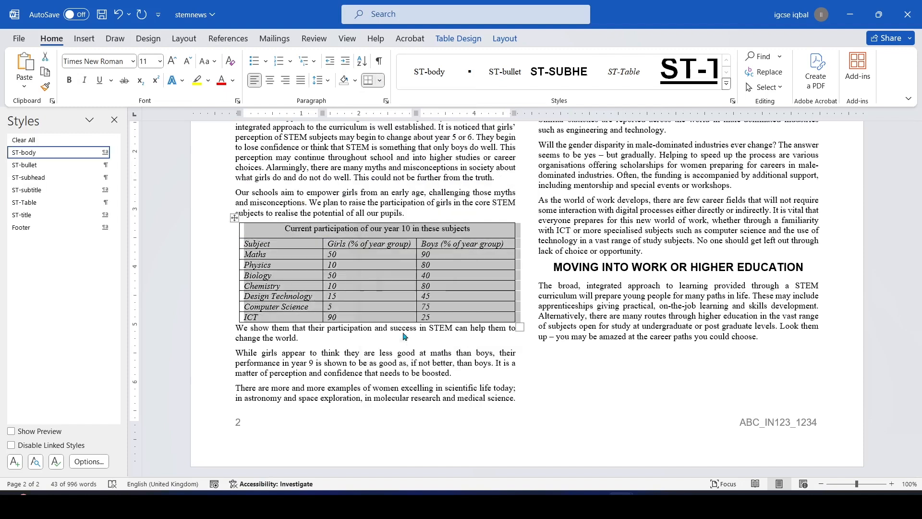
Check the 6-point space requirement and place the cursor in the paragraph below the table
key(alt+Tab)
drag(263, 282, 323, 266)
click(451, 292)
key(alt+Tab)
key(alt+Tab)
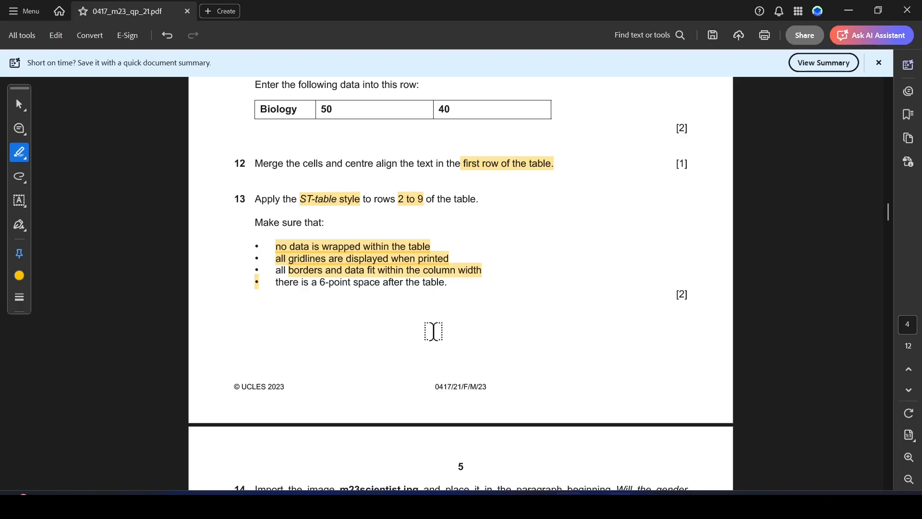
key(alt+Tab)
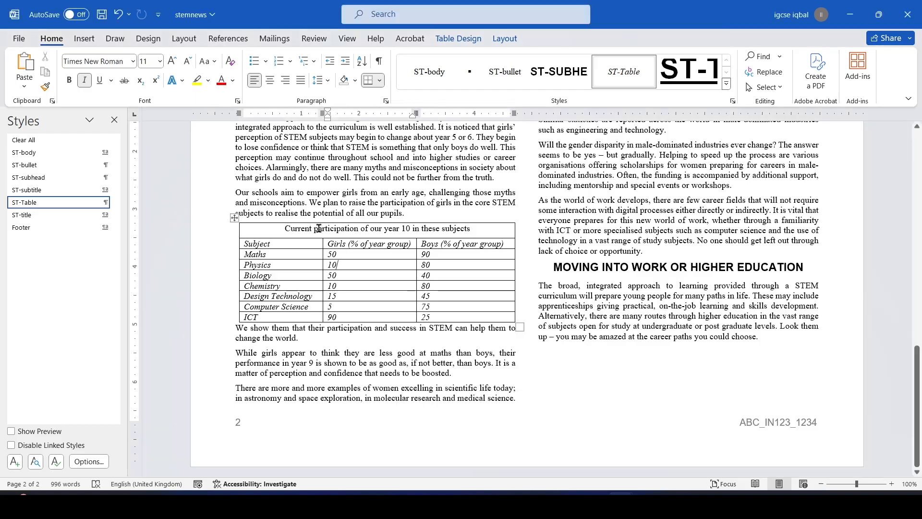
key(alt+Tab)
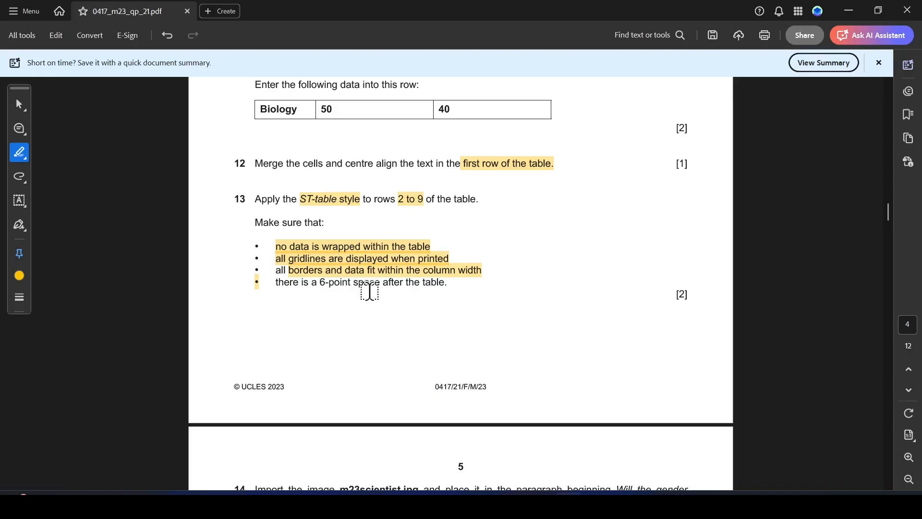
drag(275, 284, 448, 285)
key(alt+Tab)
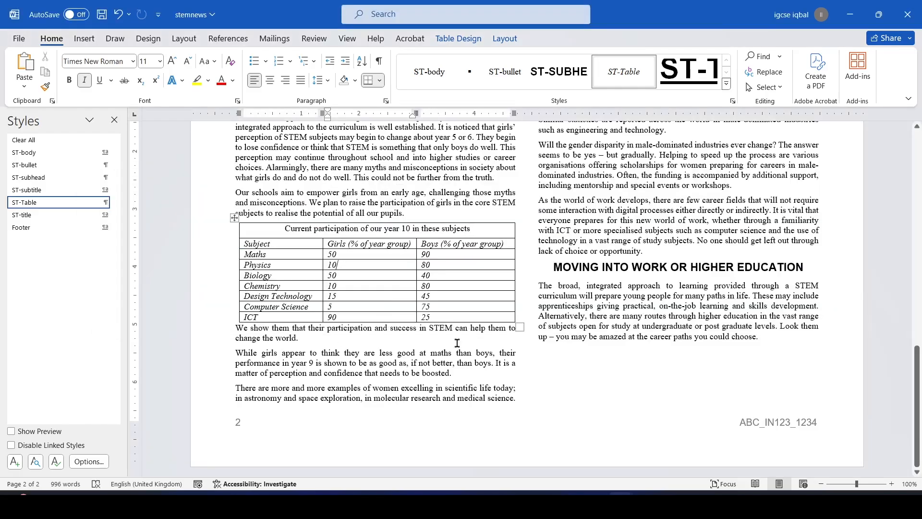
click(238, 327)
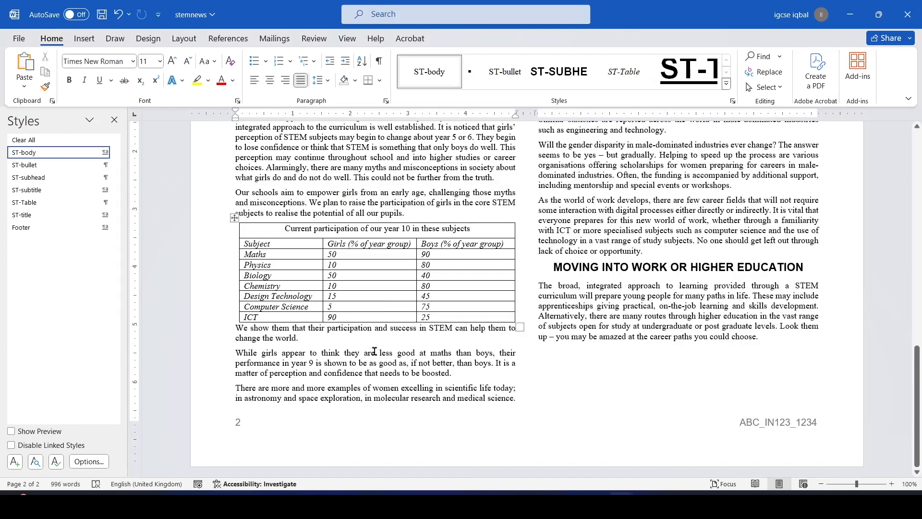
Give the 'We show them…' paragraph 6 pt spacing before
right_click(235, 329)
click(278, 215)
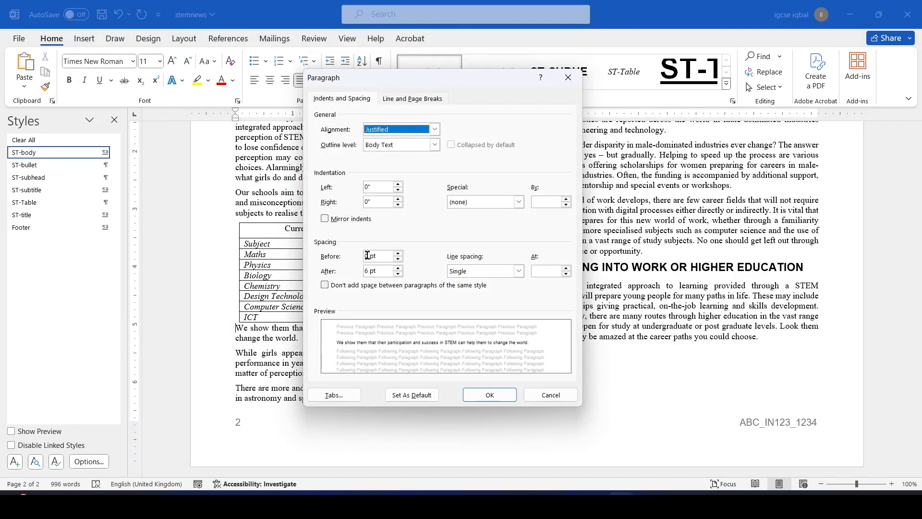
drag(369, 255, 361, 255)
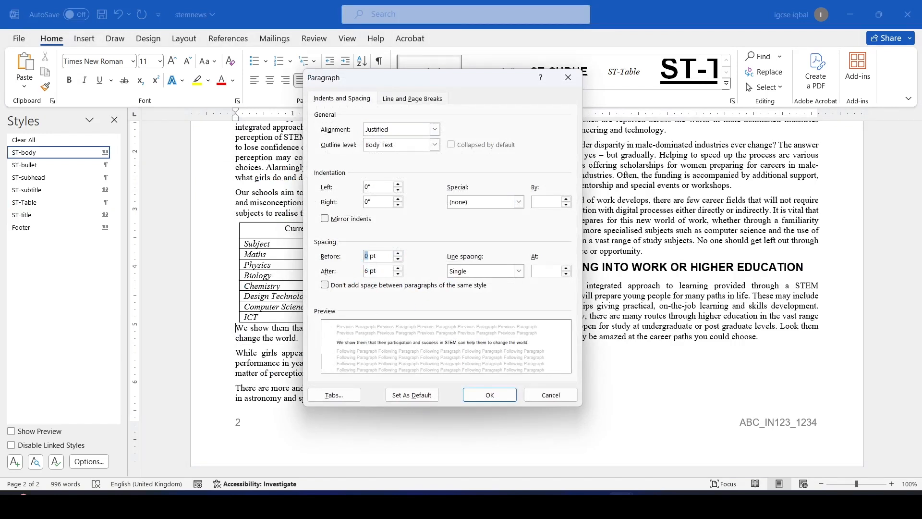
click(487, 394)
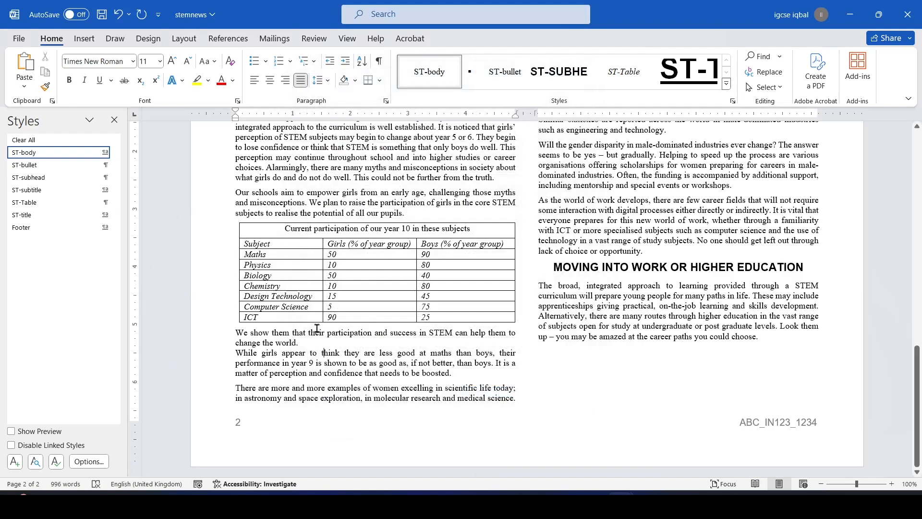
Highlight m23scientist.jpg in question 14 and select the phrase 'Will the gender disparity'
key(alt+Tab)
scroll(370, 340, down, 5)
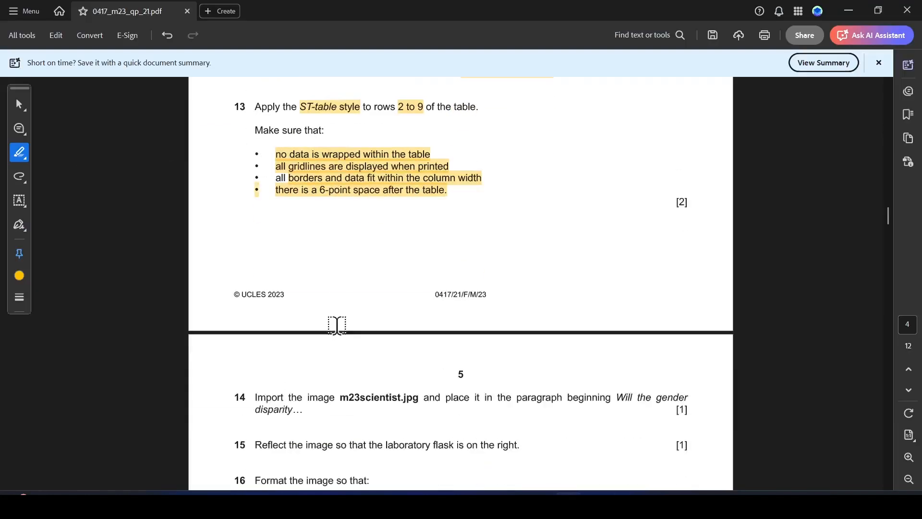
drag(348, 236, 421, 234)
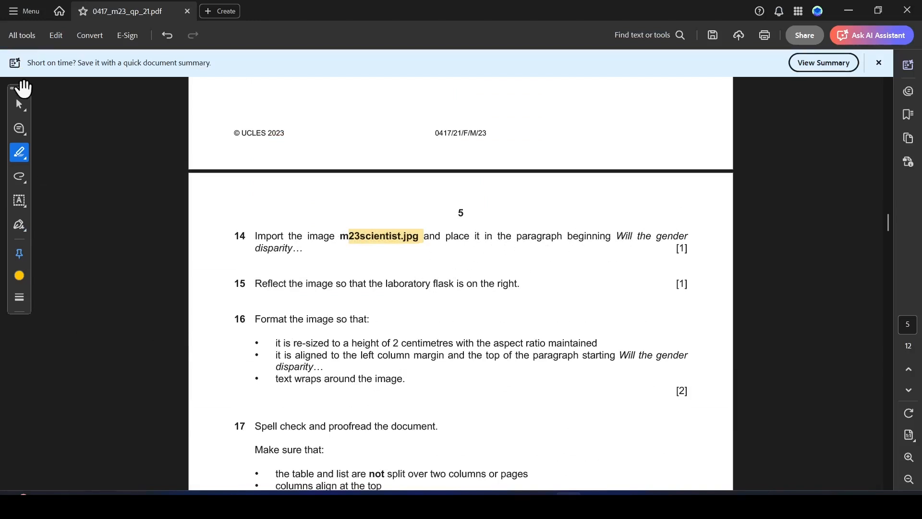
click(19, 104)
drag(617, 235, 303, 249)
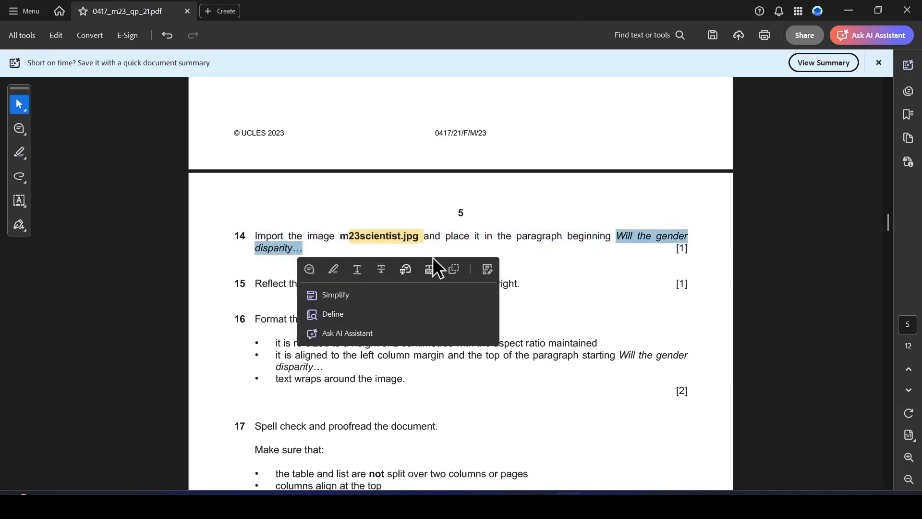
key(alt+Tab)
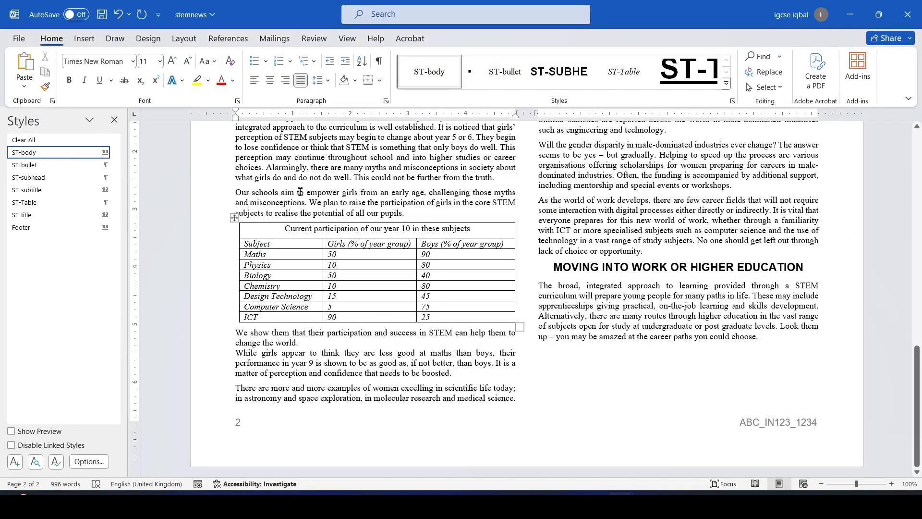
Search stemnews for 'Will the gender' and put the cursor before 'Will'
key(ctrl+f)
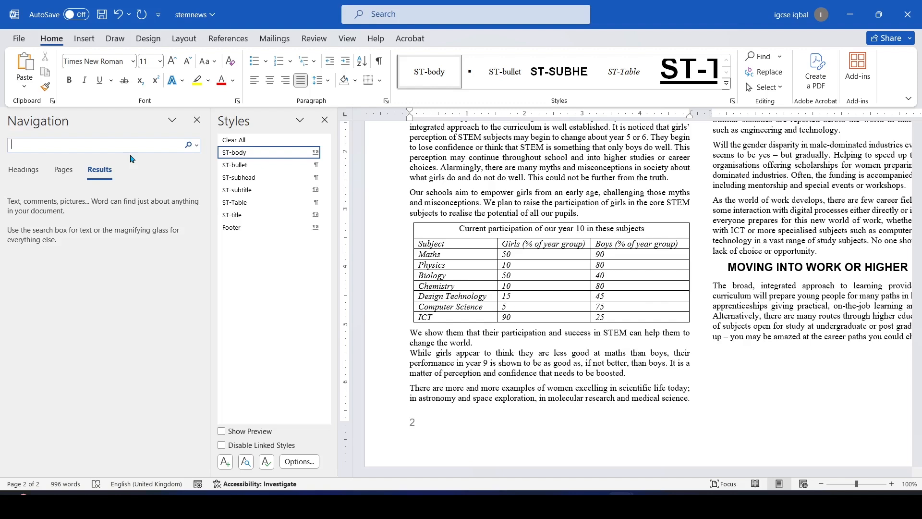
text(Will the gender)
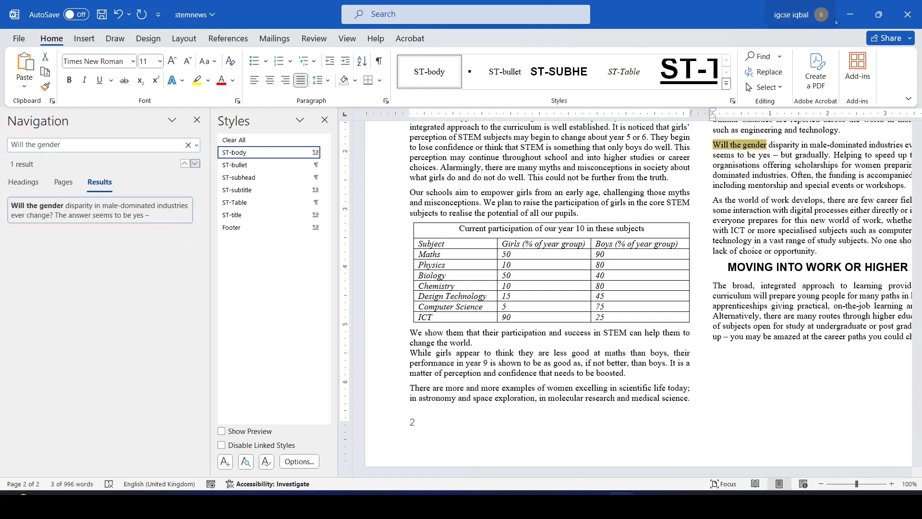
click(196, 120)
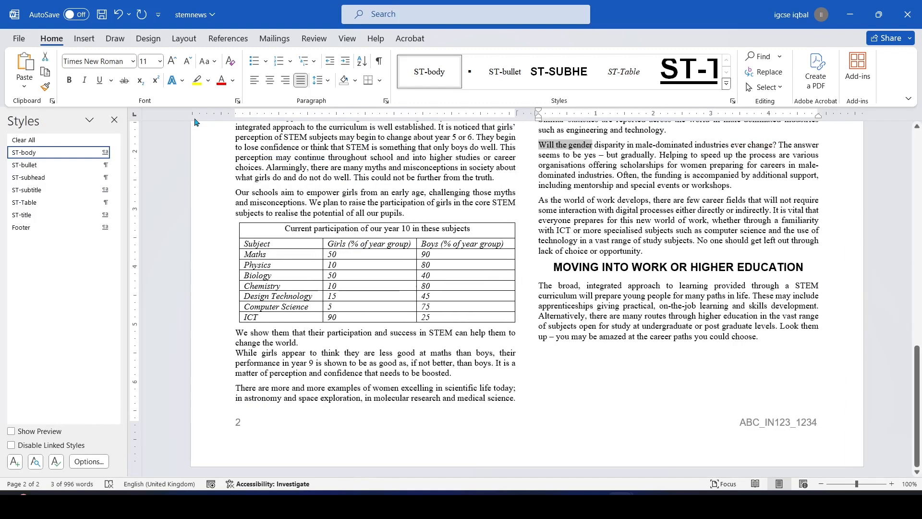
click(540, 145)
Dismiss the text popup in the question paper and scroll on to the next instructions
key(alt+Tab)
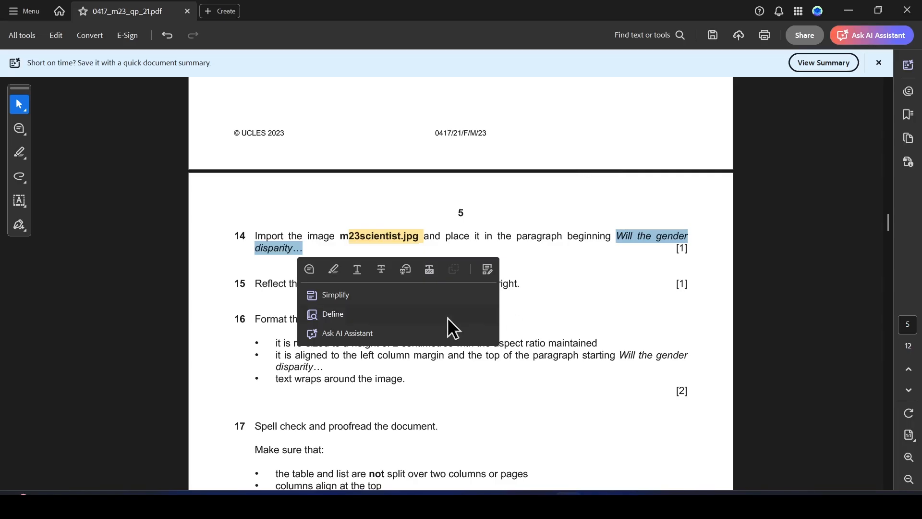
click(515, 329)
scroll(338, 271, down, 2)
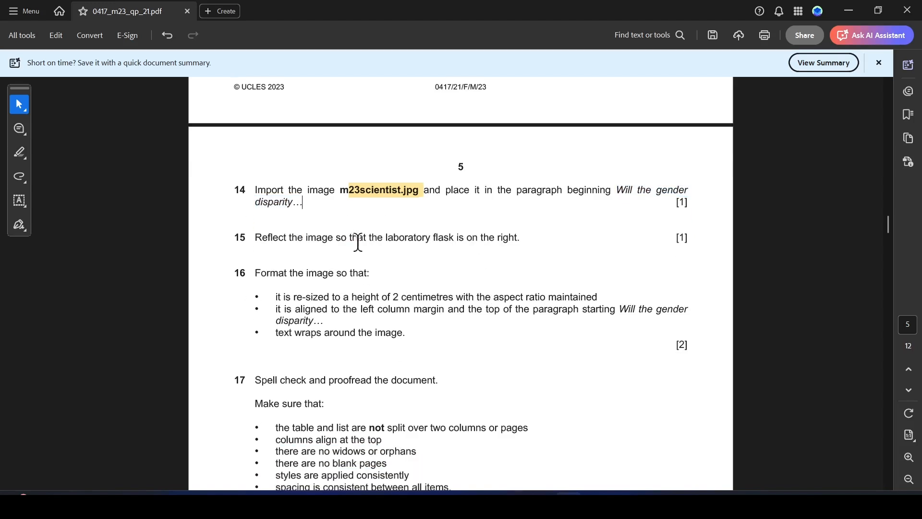
key(alt+Tab)
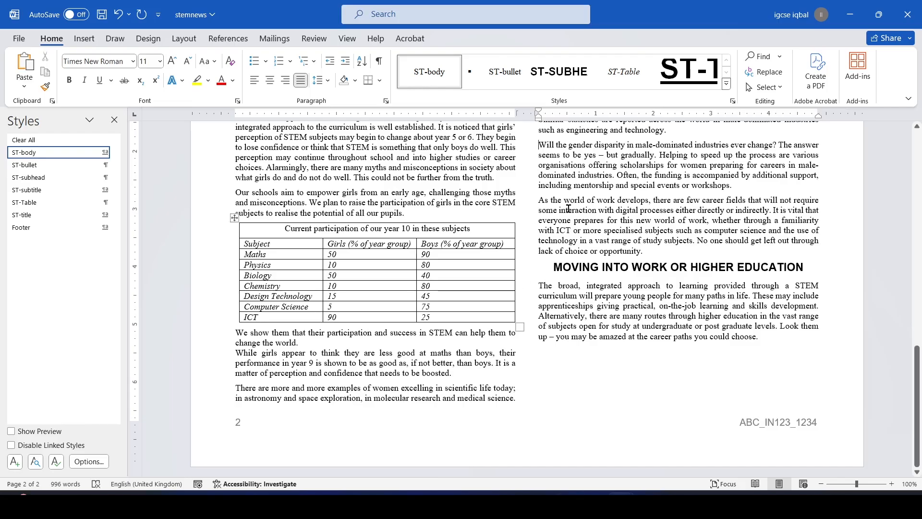
scroll(568, 208, up, 2)
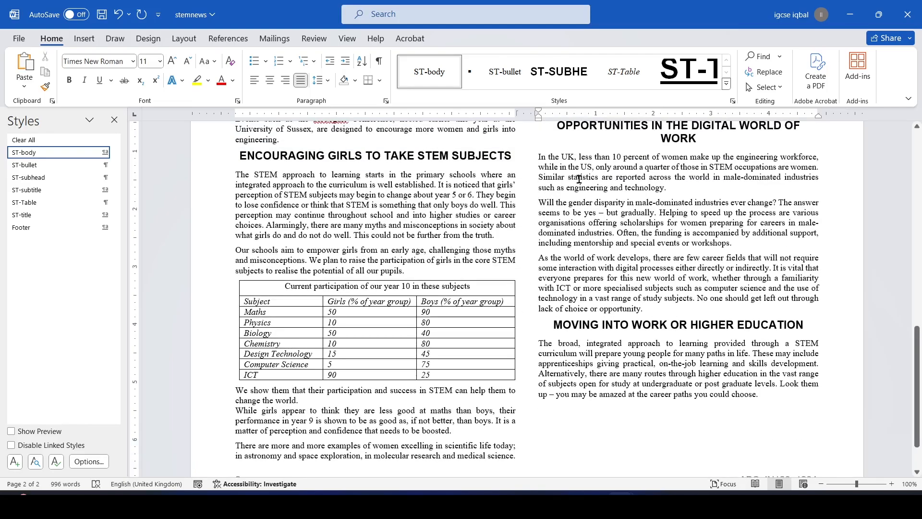
In the Open dialog, browse to Desktop > ICT_0417 > 2023 > 0417_m23_sf_21 > confidential source files
click(18, 41)
click(46, 116)
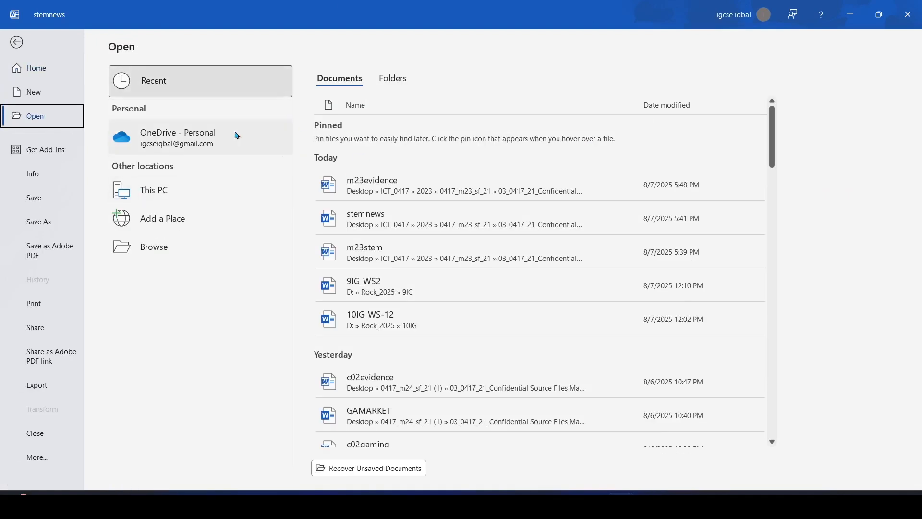
click(163, 252)
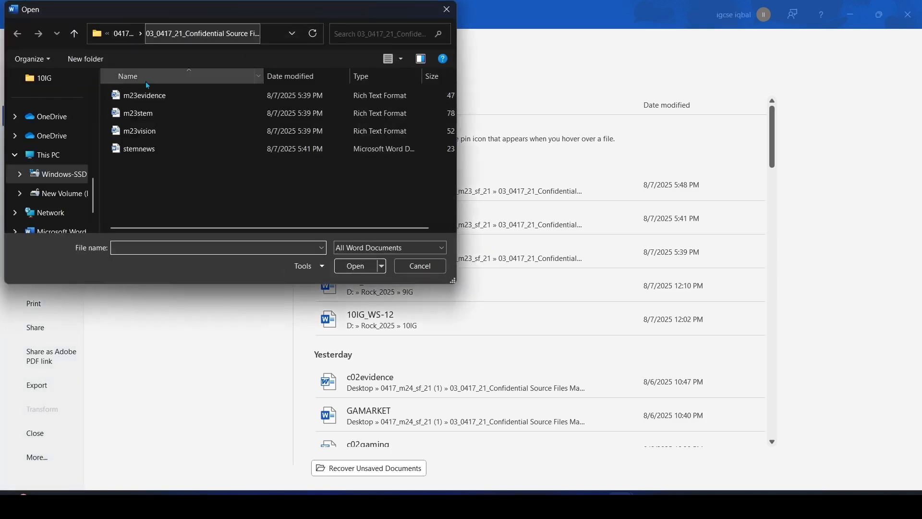
scroll(61, 145, up, 3)
scroll(62, 145, up, 3)
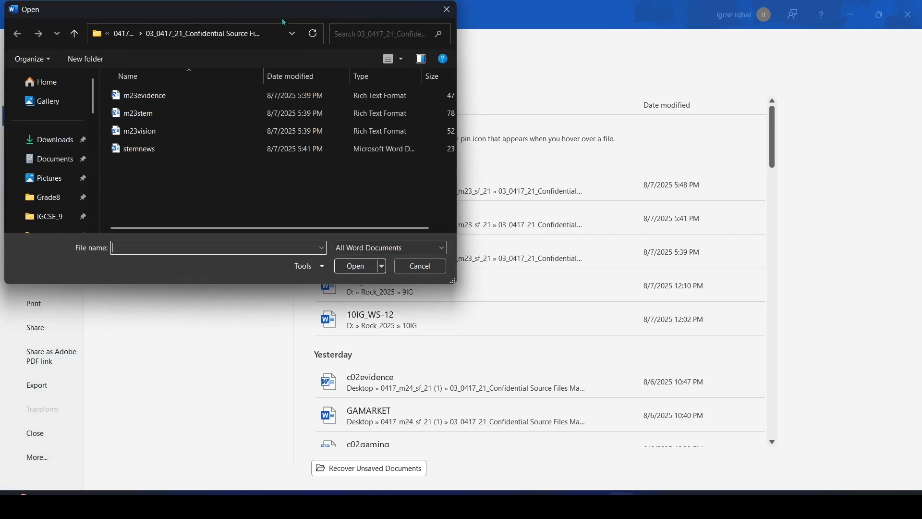
click(292, 34)
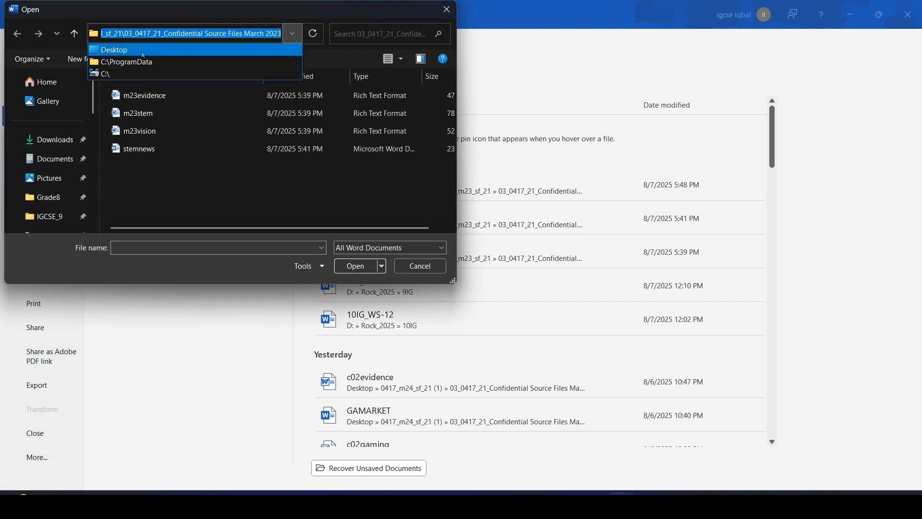
click(120, 50)
scroll(322, 203, down, 1)
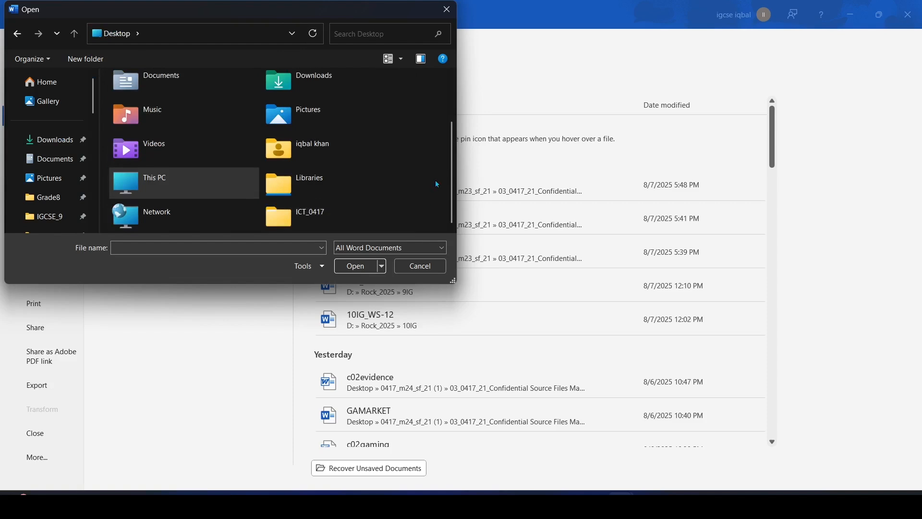
double_click(313, 215)
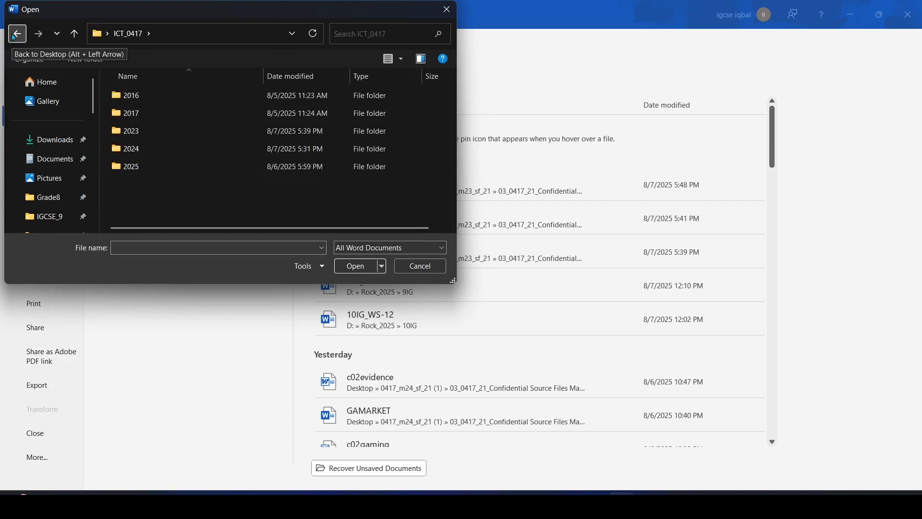
double_click(132, 132)
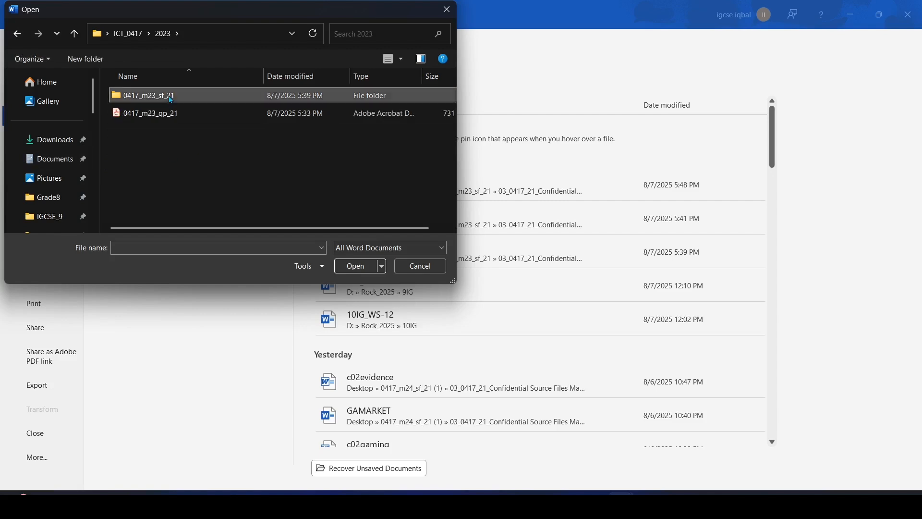
double_click(171, 98)
double_click(139, 95)
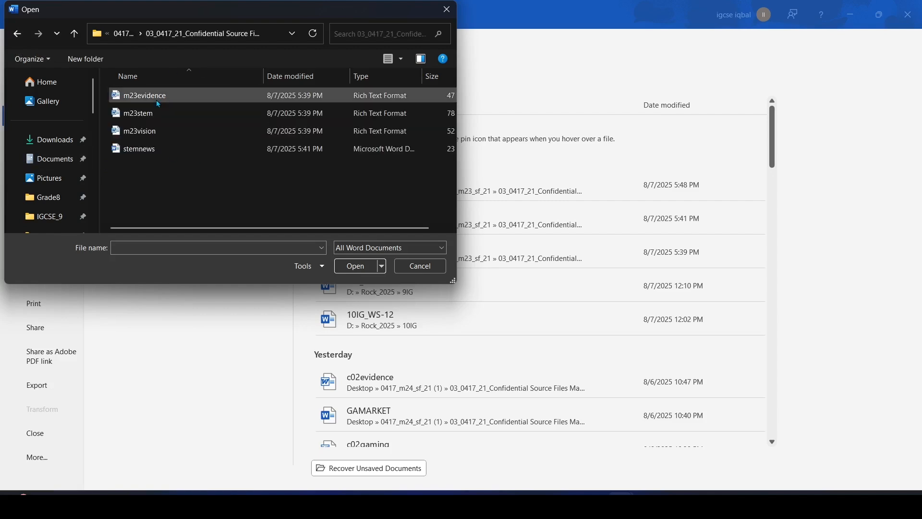
Show All Files and open m23scientist
click(366, 248)
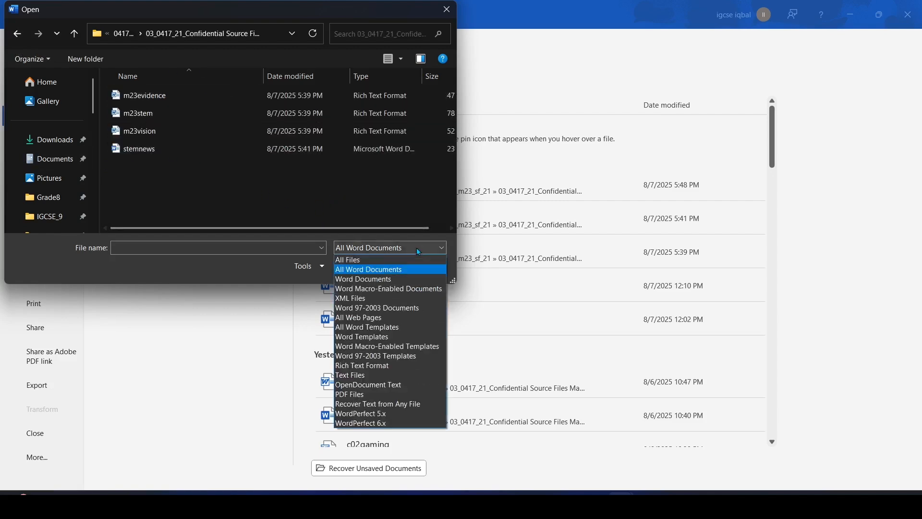
click(362, 260)
scroll(163, 166, down, 1)
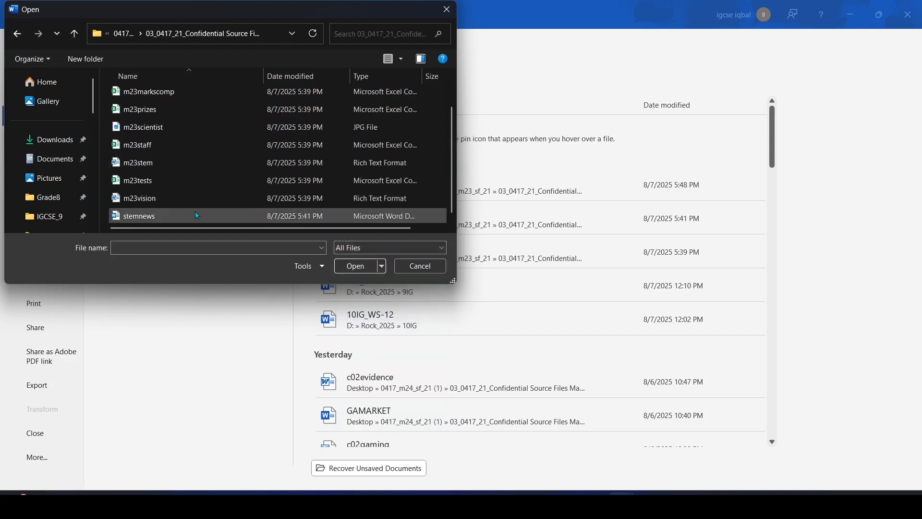
click(160, 126)
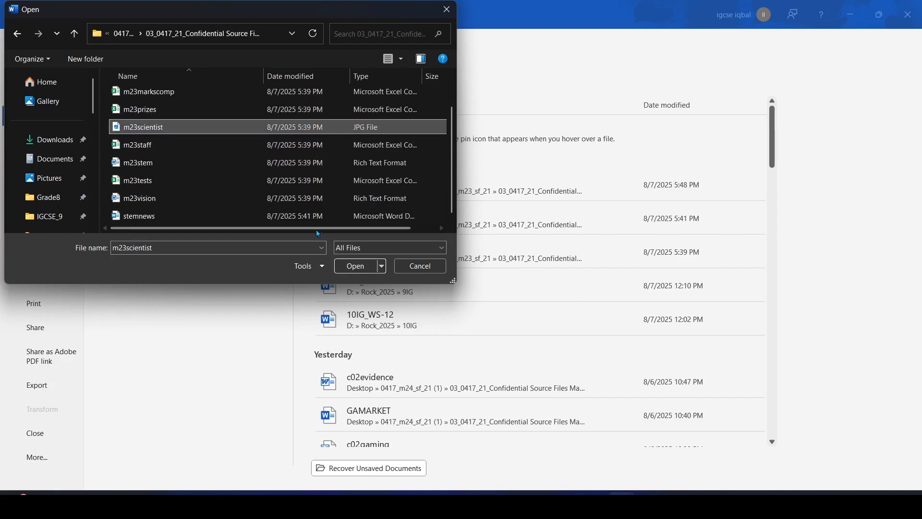
click(361, 266)
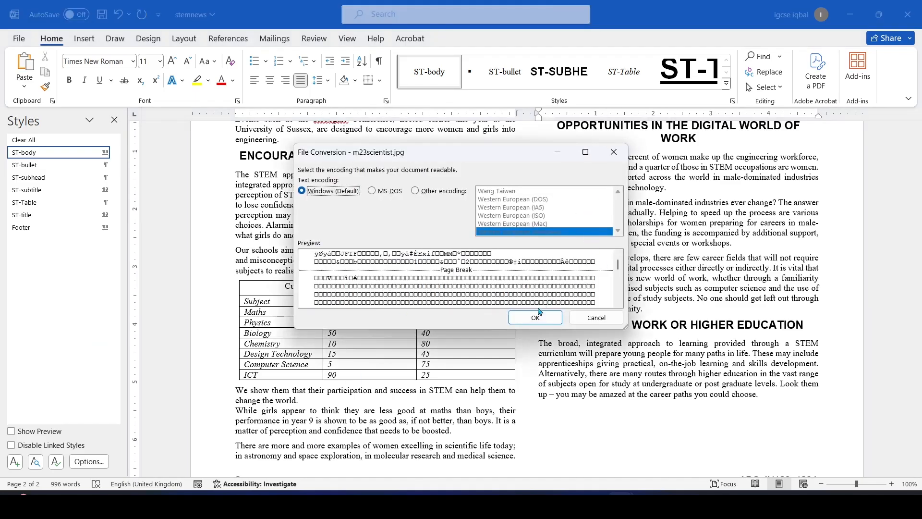
Dismiss the File Conversion prompt and start Insert > Pictures from this device
click(614, 152)
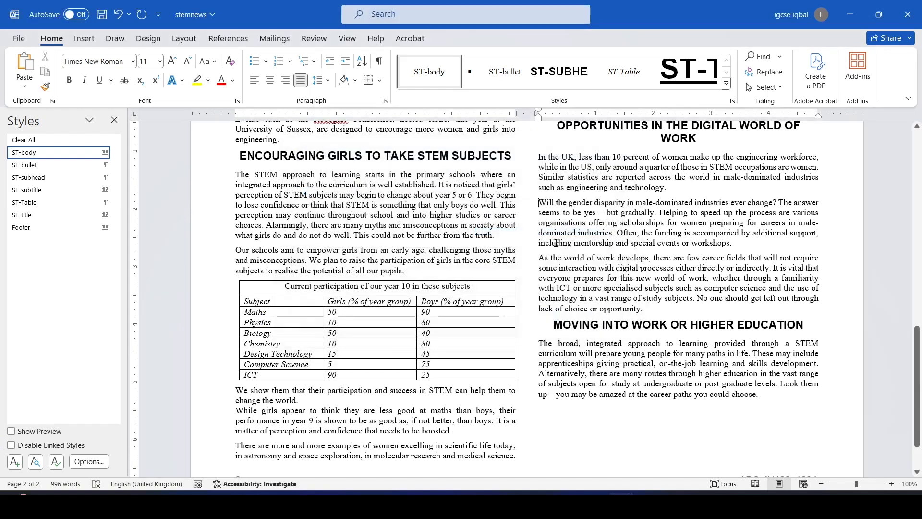
click(81, 39)
click(146, 90)
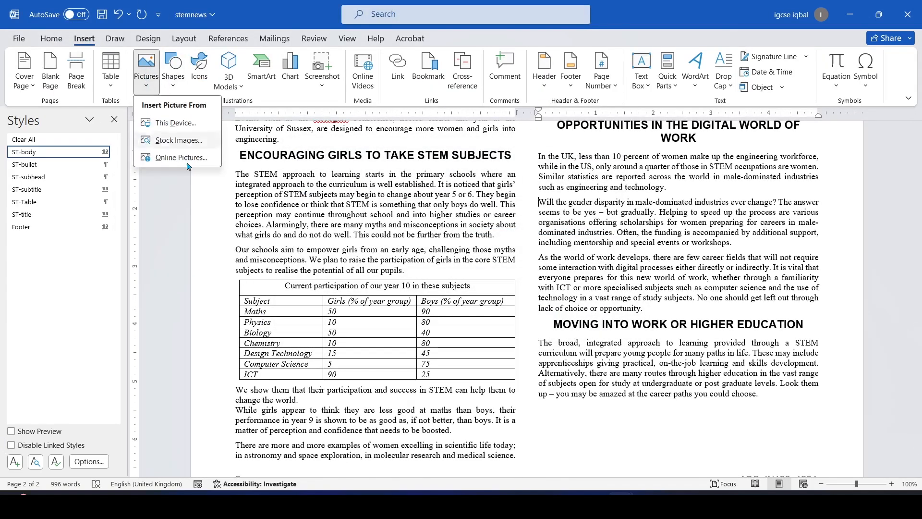
key(Escape)
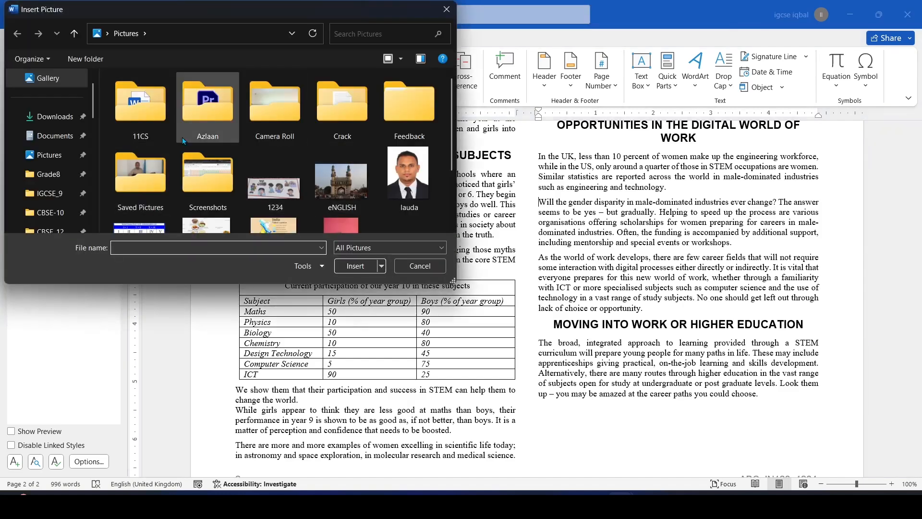
Browse to the 0417_m23_sf_21 source files folder and insert m23scientist
click(292, 33)
click(139, 48)
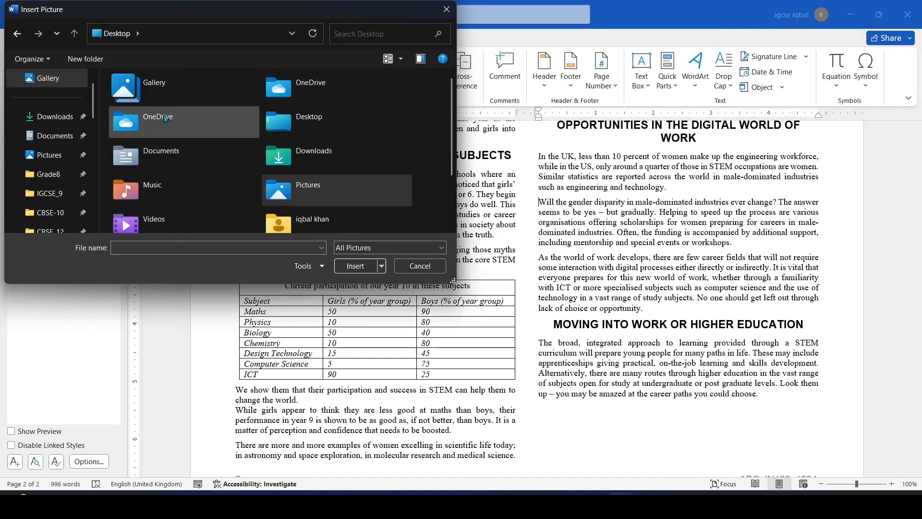
scroll(313, 207, down, 2)
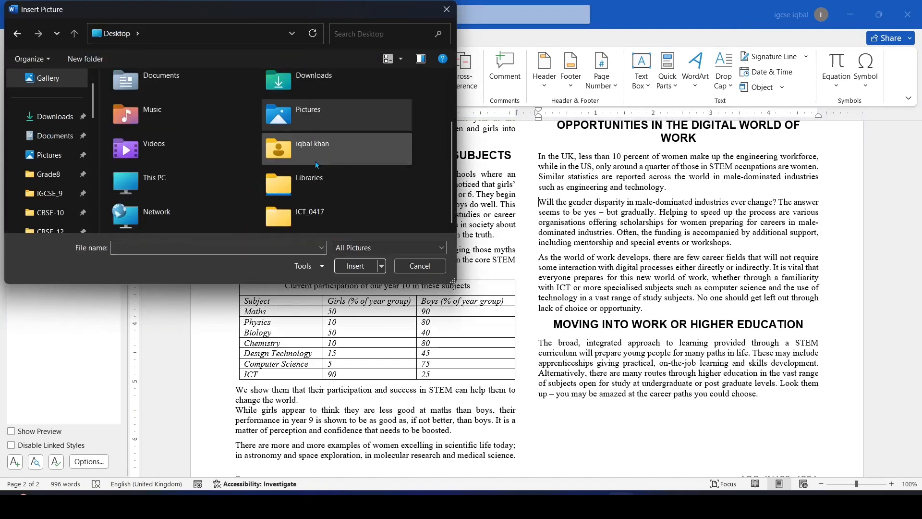
double_click(322, 213)
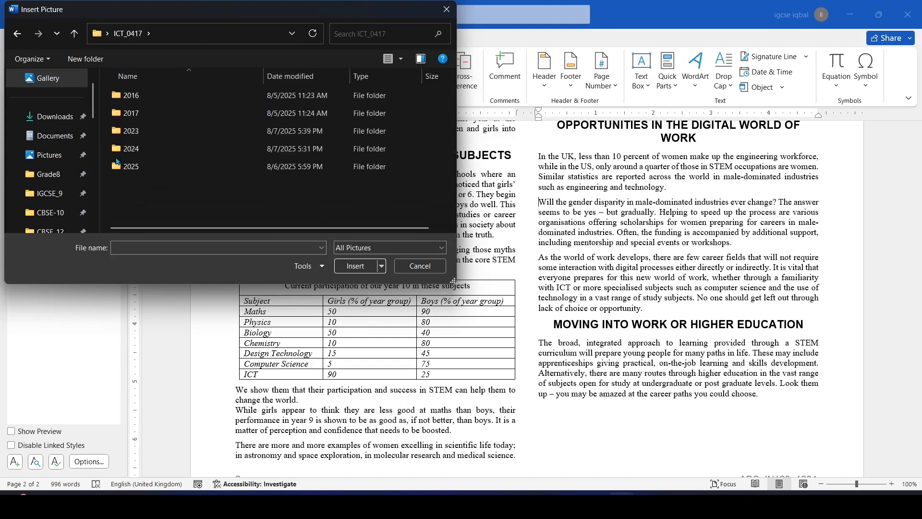
double_click(139, 130)
double_click(150, 98)
double_click(169, 102)
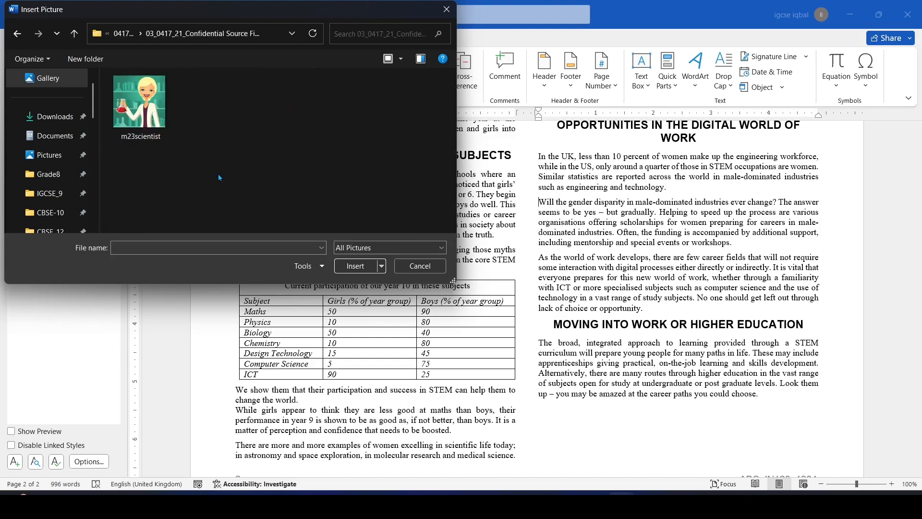
double_click(163, 104)
click(345, 262)
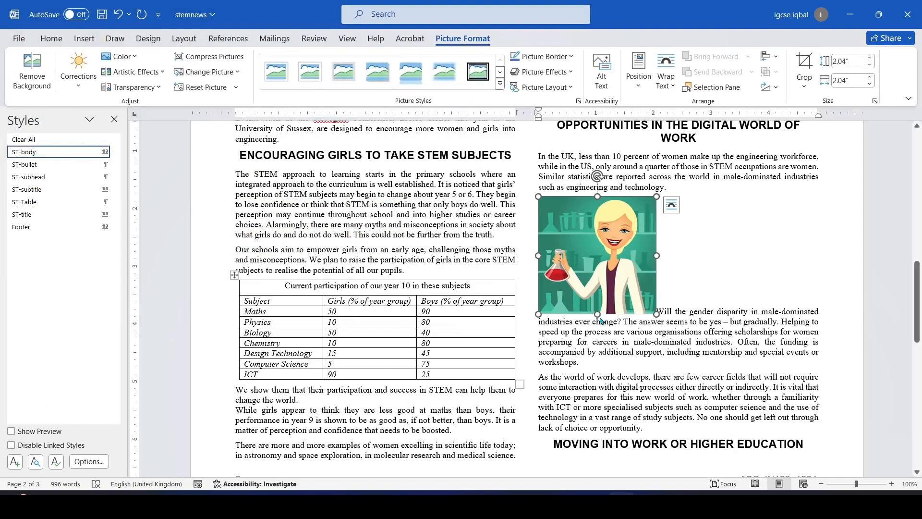
Highlight question 15's instruction in yellow in the exam paper PDF
key(alt+Tab)
scroll(408, 336, down, 1)
drag(262, 213, 510, 235)
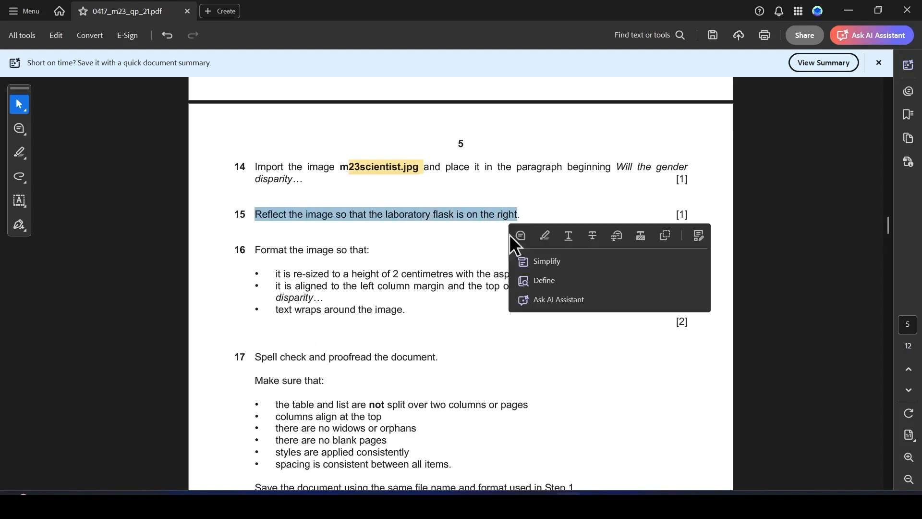
click(544, 236)
Flip the scientist picture horizontally so the flask is on the right
key(alt+Tab)
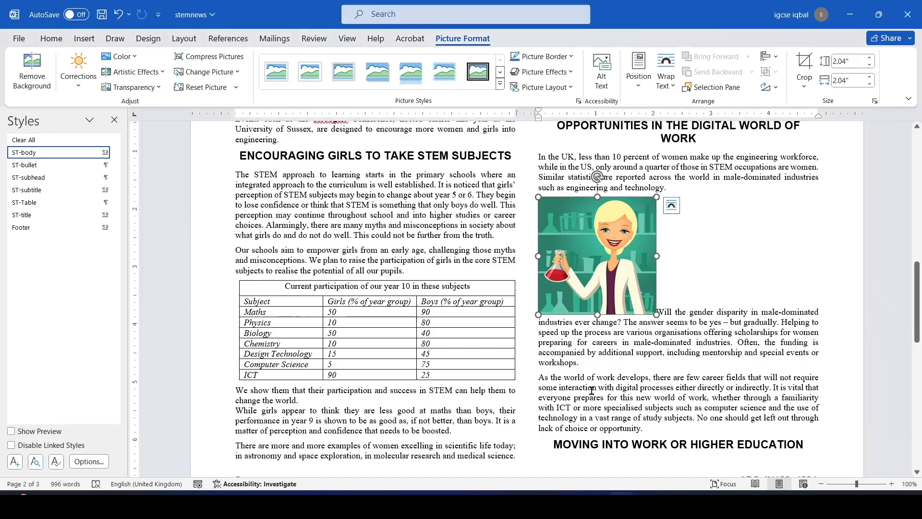
click(776, 90)
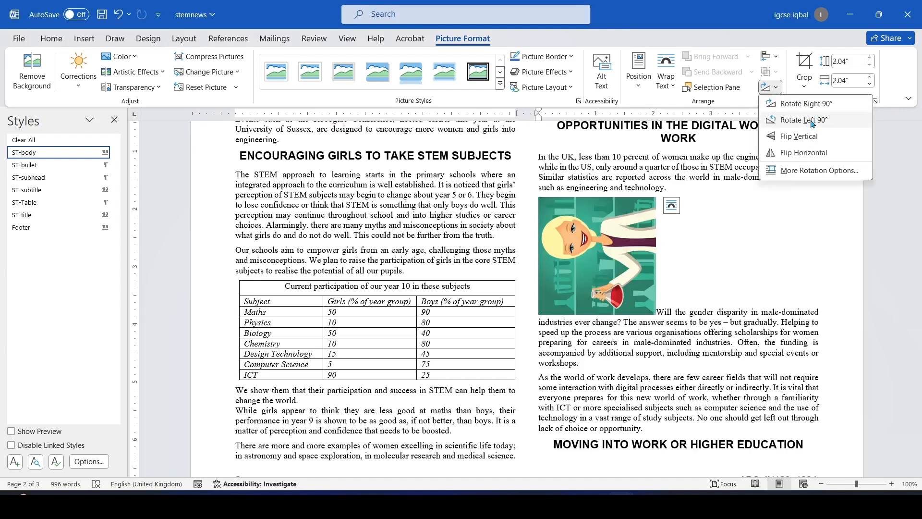
click(802, 157)
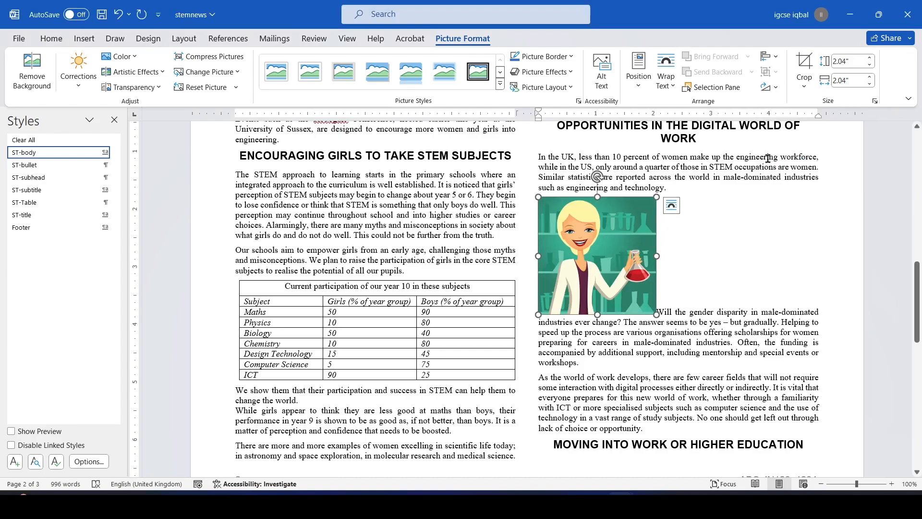
key(alt+Tab)
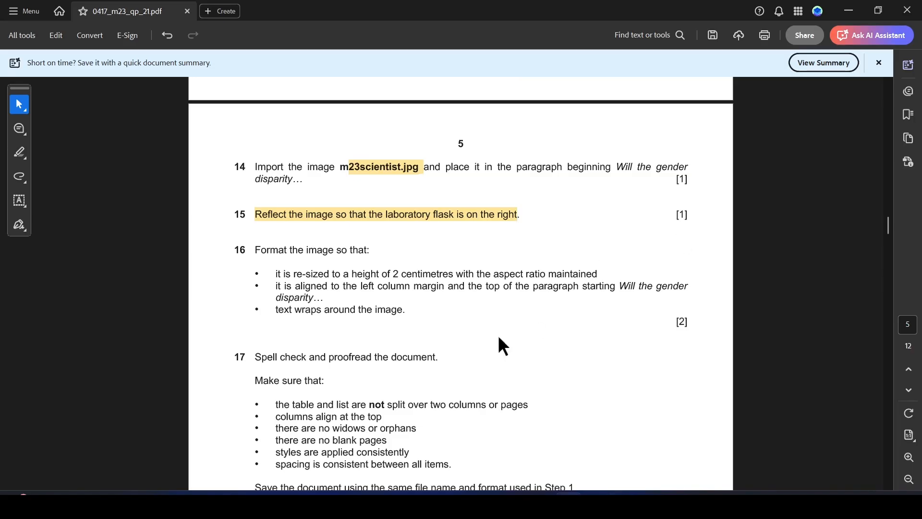
Highlight 'Format the image so that:' and 'it is re-sized to a height of' in question 16
scroll(306, 298, down, 1)
drag(256, 226, 397, 245)
click(423, 271)
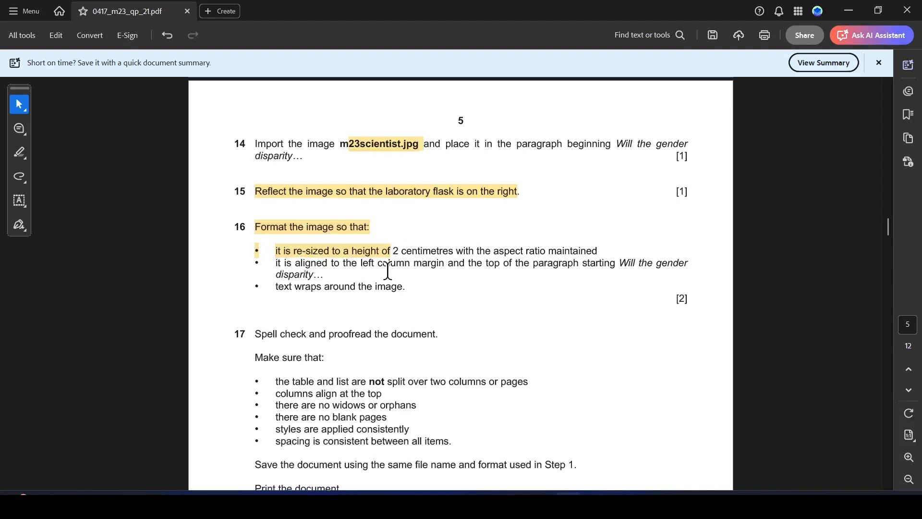
key(alt+Tab)
key(alt+Tab)
key(alt+Tab)
Set the scientist picture's absolute height to 2 cm with aspect ratio locked
right_click(591, 257)
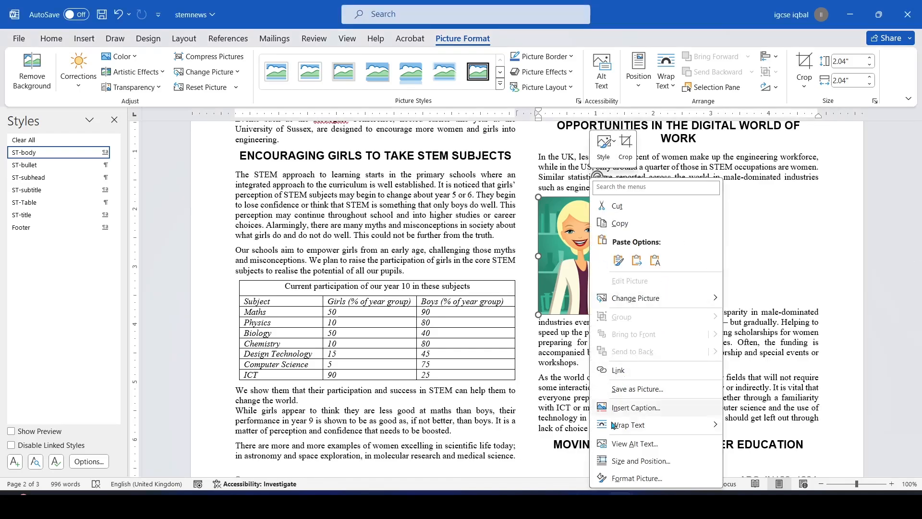
click(640, 462)
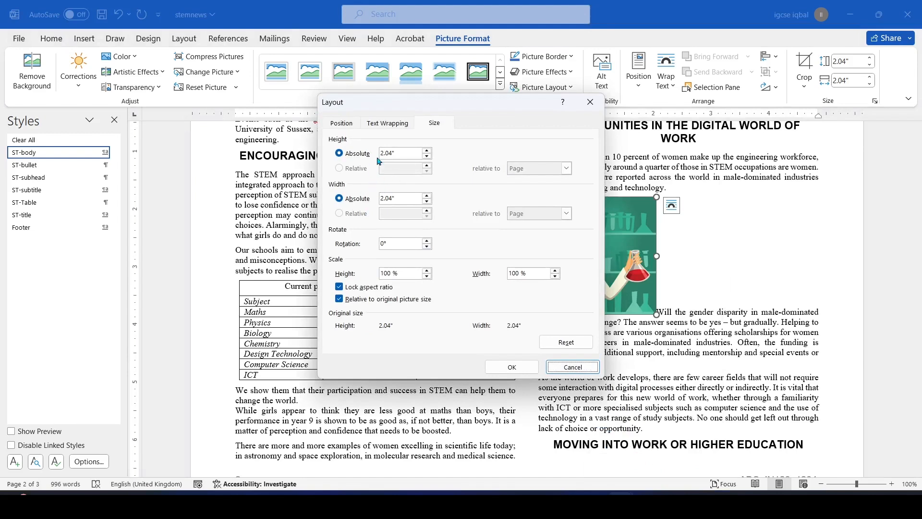
drag(401, 152, 369, 155)
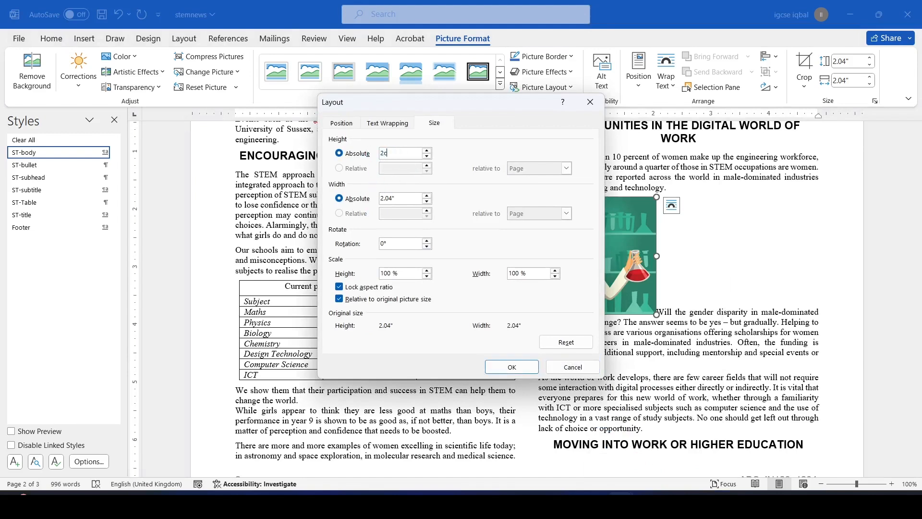
click(512, 366)
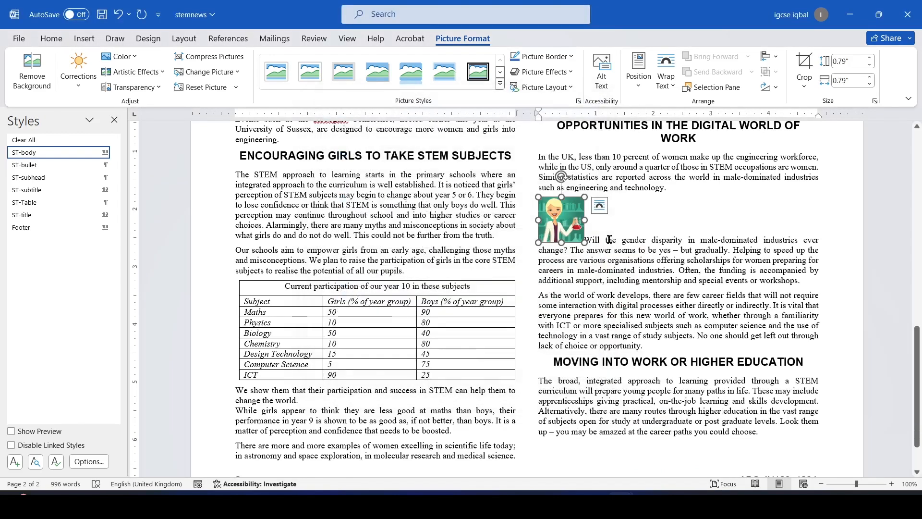
Select question 16's alignment and text-wrapping requirements in the exam paper
key(alt+Tab)
drag(280, 269, 379, 273)
key(alt+Tab)
key(alt+Tab)
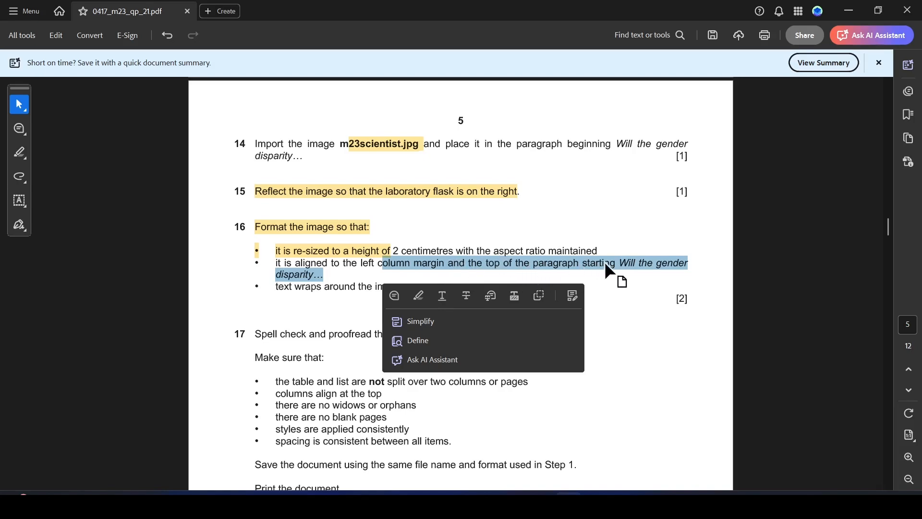
key(alt+Tab)
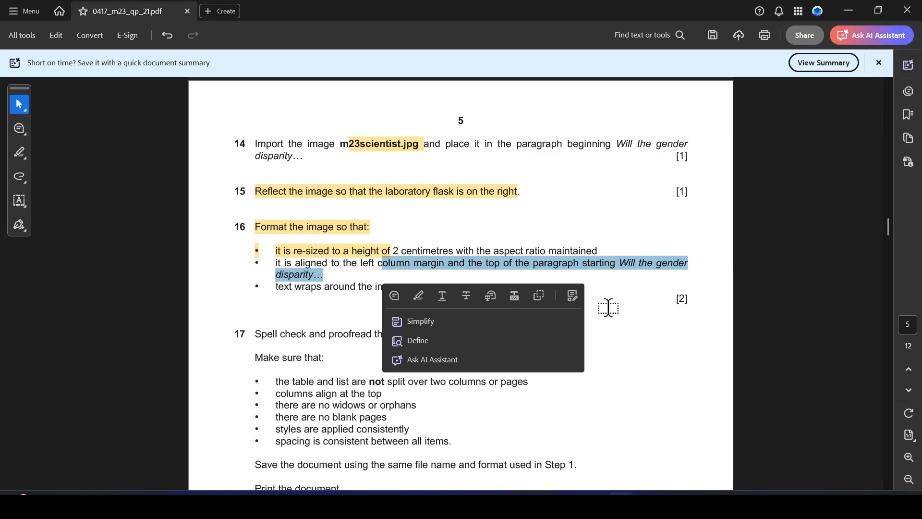
key(alt+Tab)
drag(272, 289, 406, 289)
key(alt+Tab)
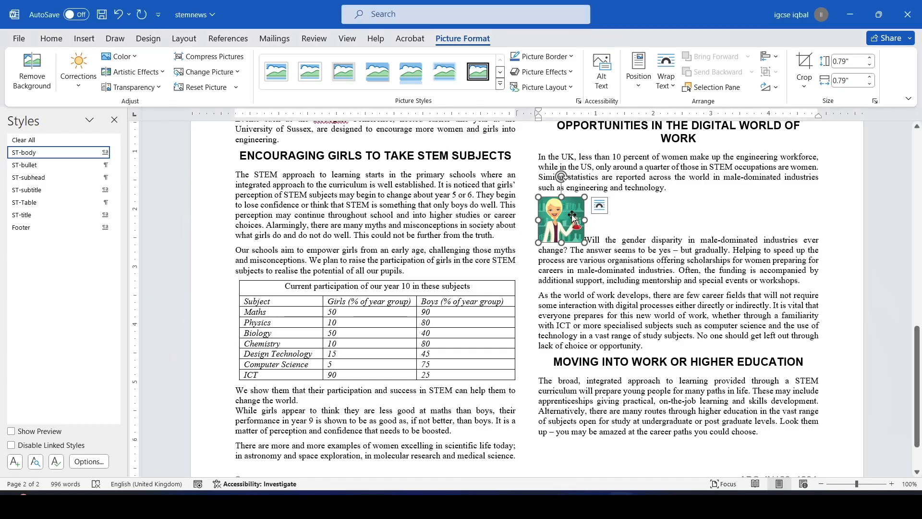
Apply Square text wrapping to the scientist picture and check the result
click(666, 77)
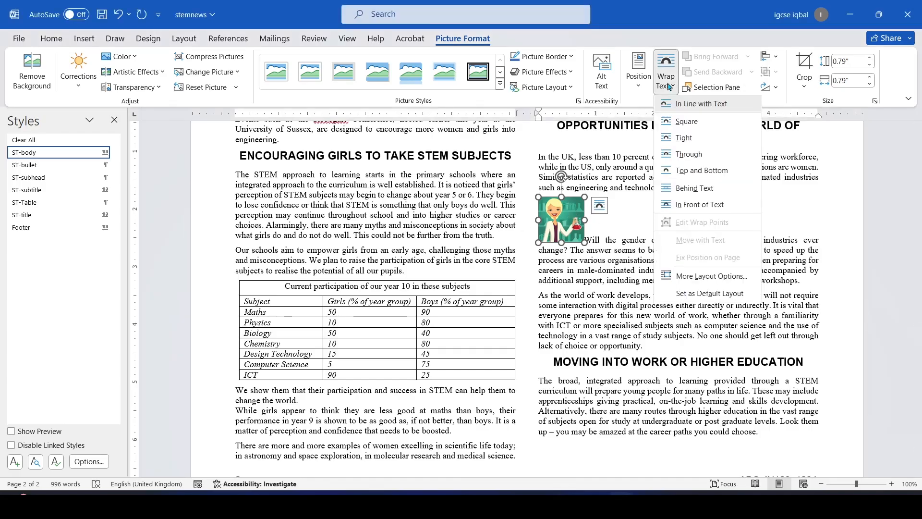
click(685, 123)
click(629, 229)
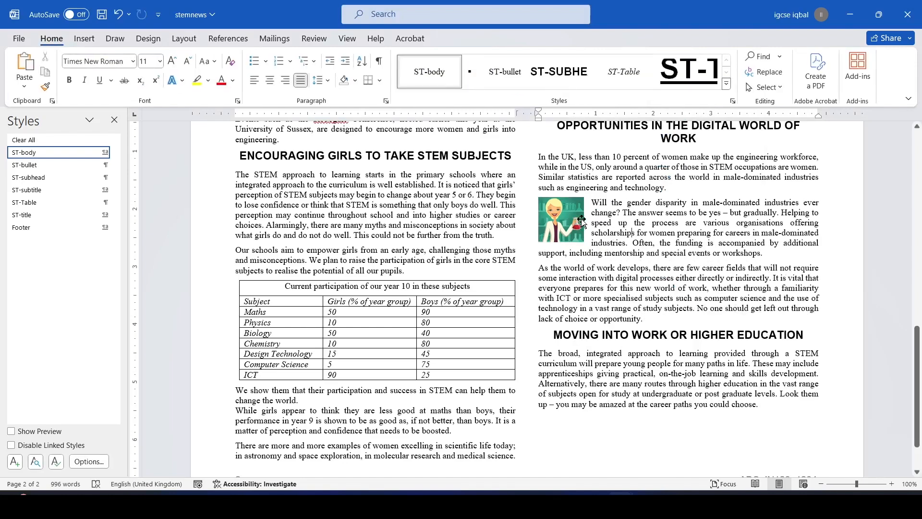
click(573, 220)
Highlight question 17's spell-check instruction in the exam paper
key(alt+Tab)
scroll(372, 296, down, 1)
scroll(372, 296, down, 2)
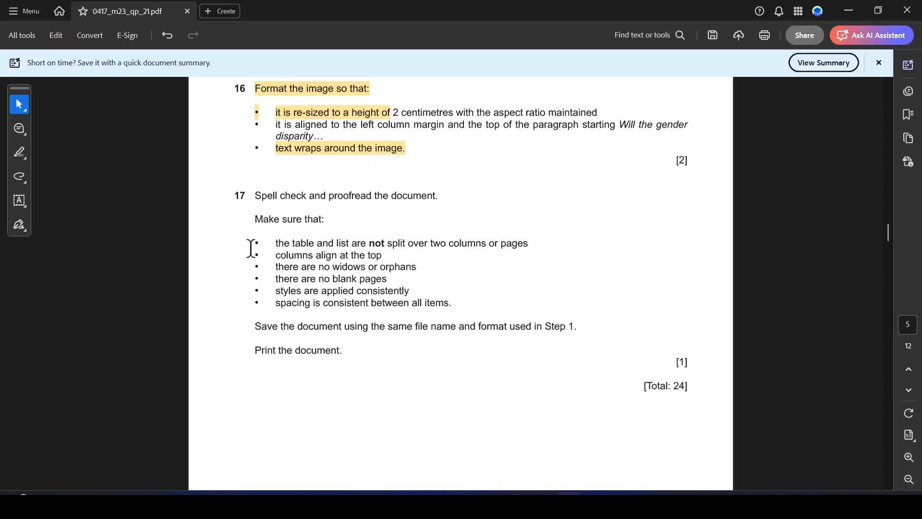
drag(255, 195, 426, 192)
click(462, 218)
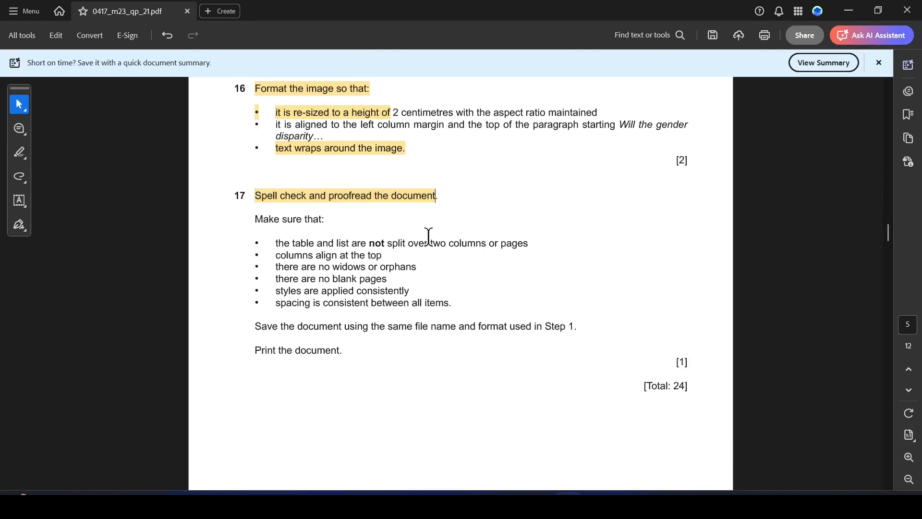
Deselect the picture in stemnews and start the spelling and grammar check with F7
click(621, 504)
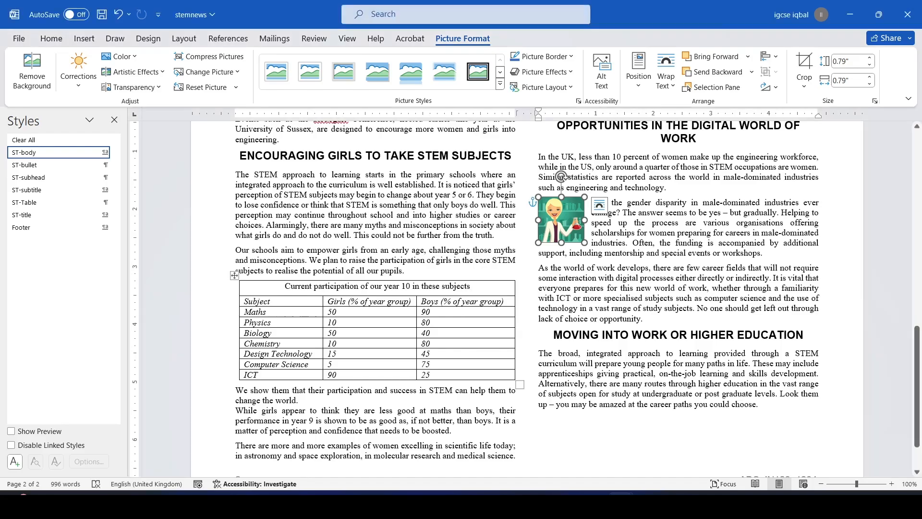
click(616, 268)
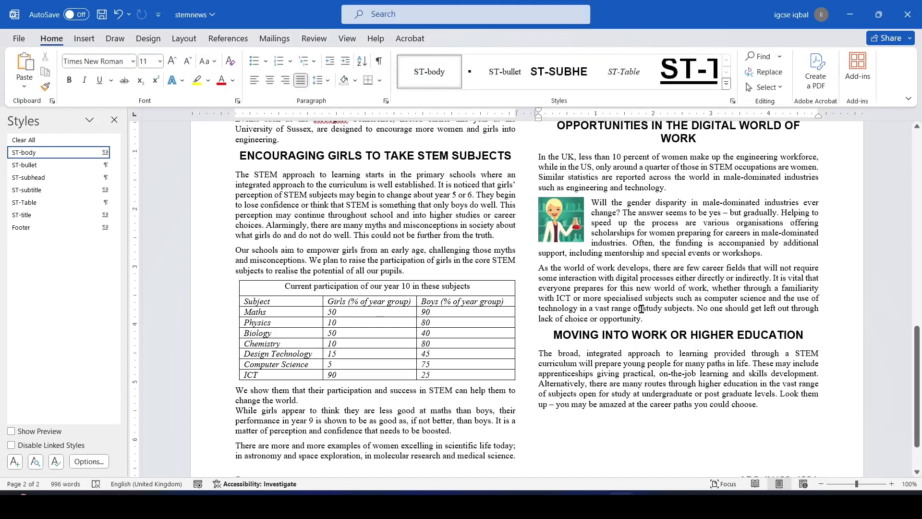
key(F7)
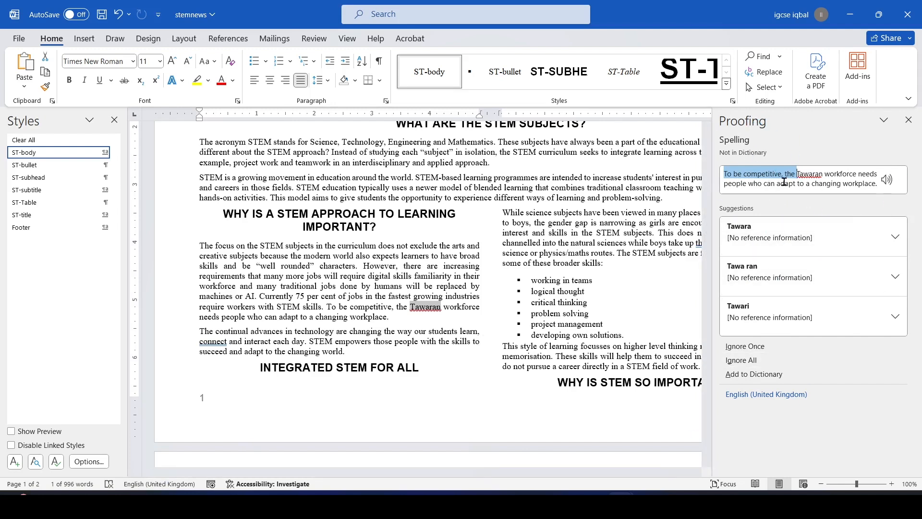
Correct Tawaran to Tawara, accept the comma and conciseness suggestions, and ignore Robogals
click(828, 227)
click(785, 230)
click(777, 234)
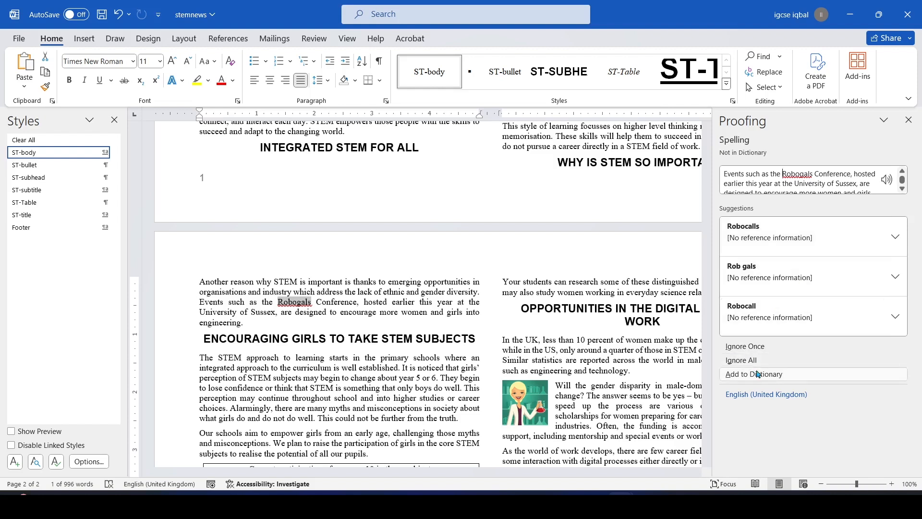
click(746, 346)
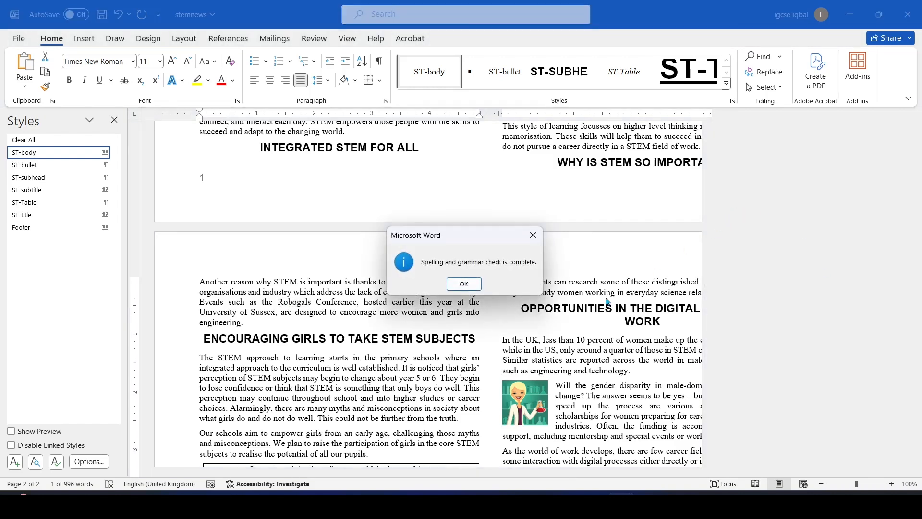
Dismiss the spell-check complete notice and scroll through stemnews to review the layout
click(464, 284)
scroll(495, 302, down, 5)
scroll(516, 322, up, 2)
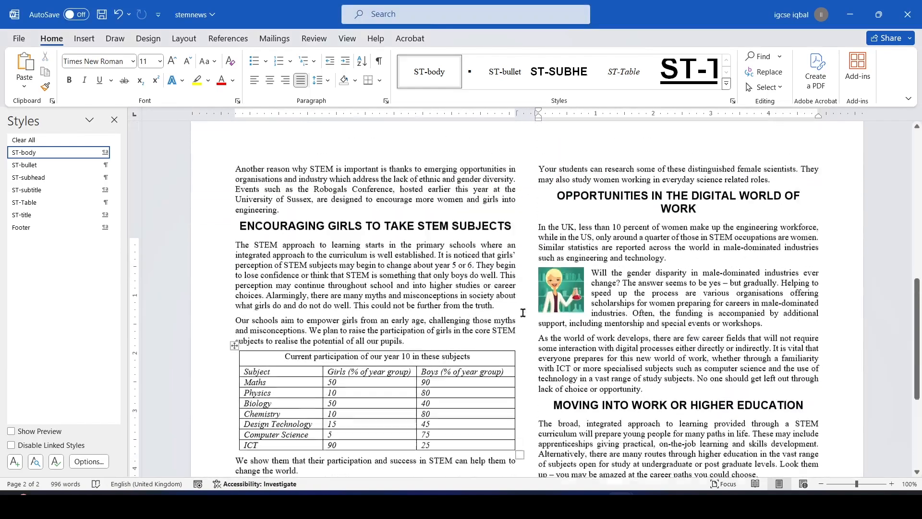
scroll(517, 322, up, 20)
scroll(494, 295, down, 4)
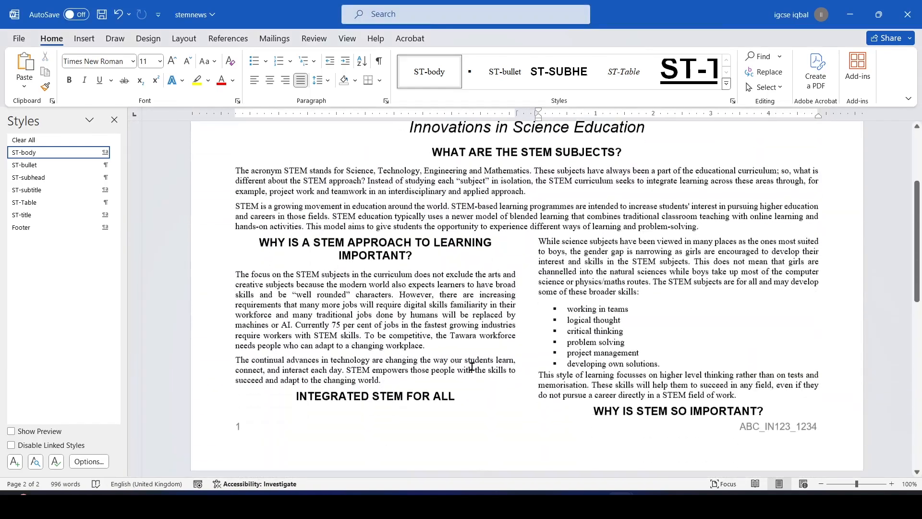
scroll(578, 255, up, 5)
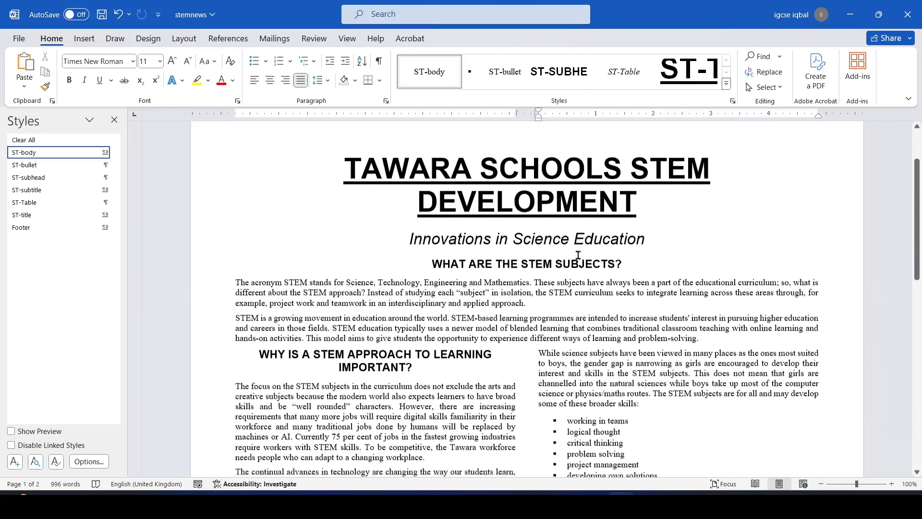
scroll(578, 255, down, 15)
Highlight question 17's table-and-list no-split checklist item and recheck the document
key(alt+Tab)
scroll(578, 251, down, 2)
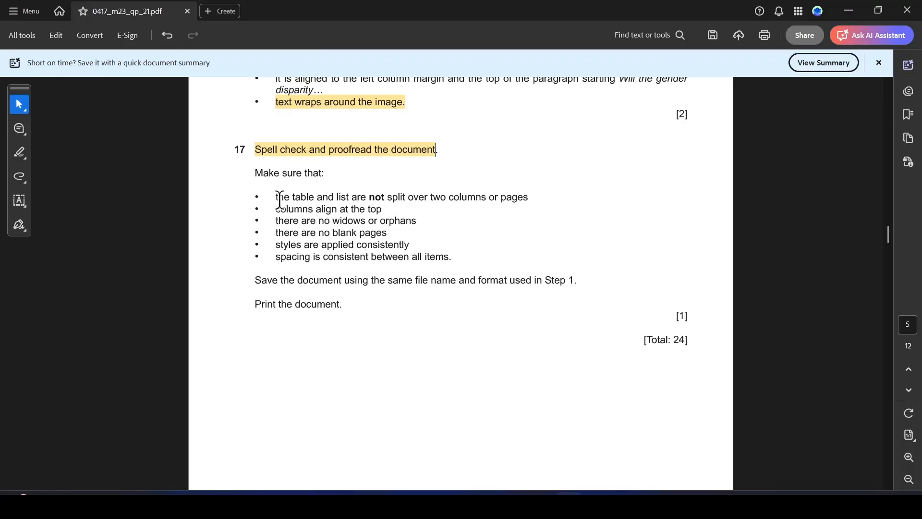
drag(276, 201, 540, 197)
click(576, 219)
key(alt+Tab)
scroll(525, 299, down, 2)
scroll(329, 230, down, 1)
Select the widows and orphans checklist item in the question paper after reviewing stemnews
key(alt+Tab)
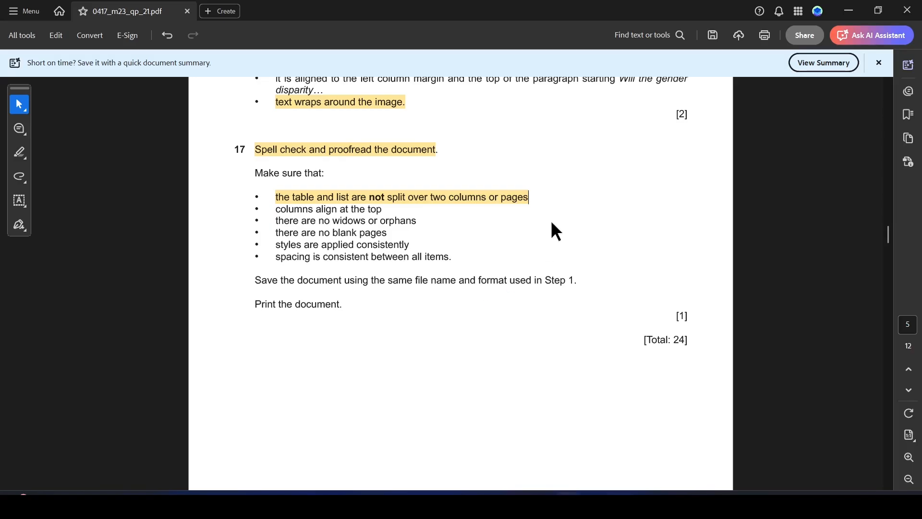
mouse_move(269, 211)
mouse_down()
mouse_move(376, 203)
mouse_move(281, 200)
mouse_up()
key(alt+Tab)
scroll(600, 234, up, 8)
scroll(593, 233, up, 5)
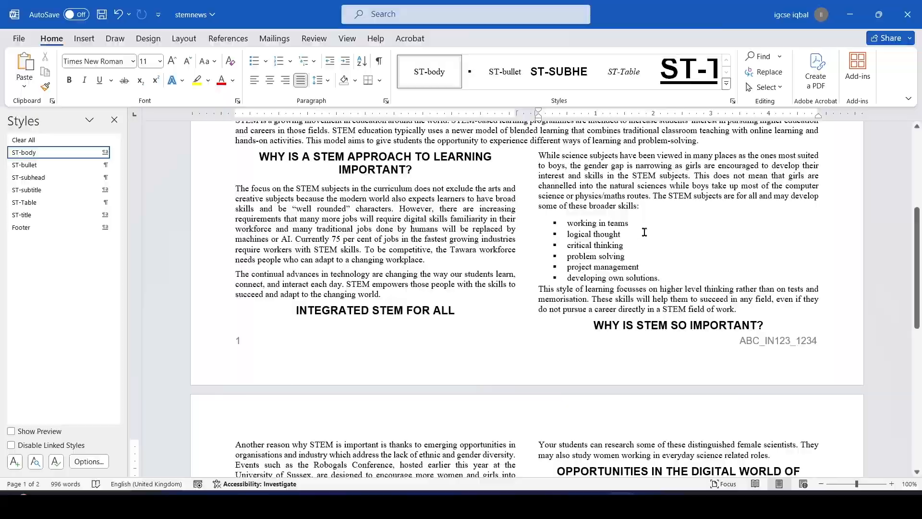
key(alt+Tab)
click(282, 232)
drag(277, 221, 422, 222)
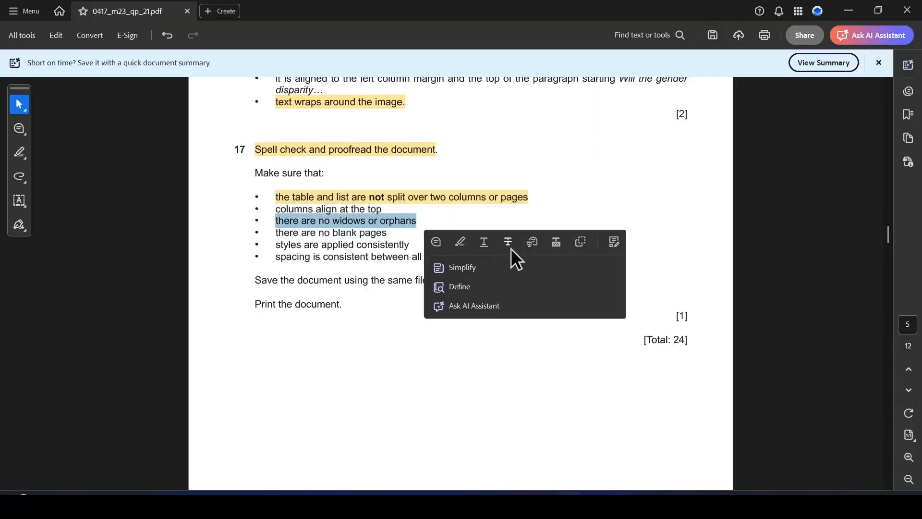
key(alt+Tab)
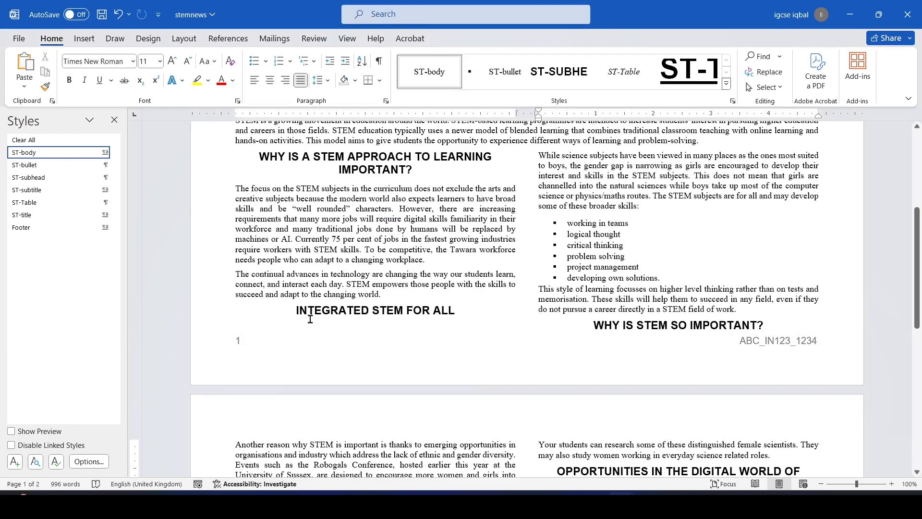
Insert a column break so INTEGRATED STEM FOR ALL starts the right column
click(296, 312)
key(ctrl+shift+Return)
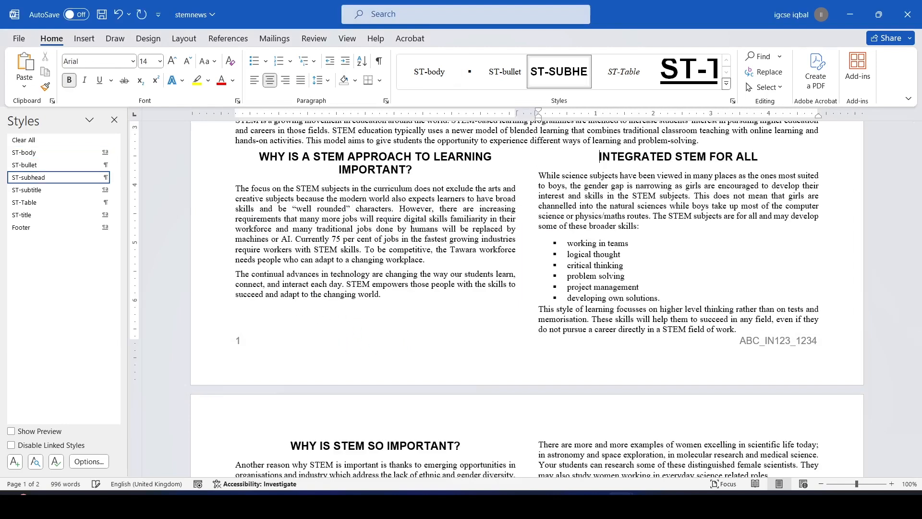
scroll(625, 259, up, 3)
scroll(517, 250, down, 4)
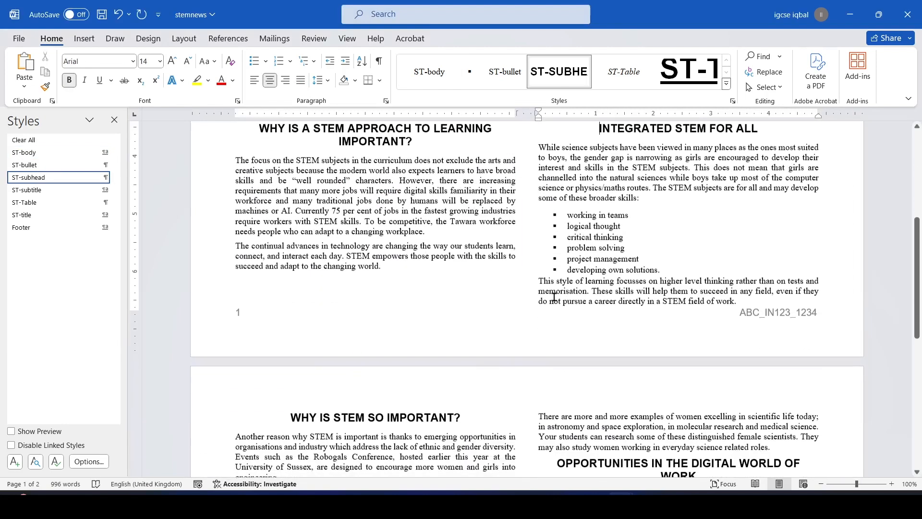
Turn off Widow/Orphan control for the final right-column paragraph
right_click(519, 300)
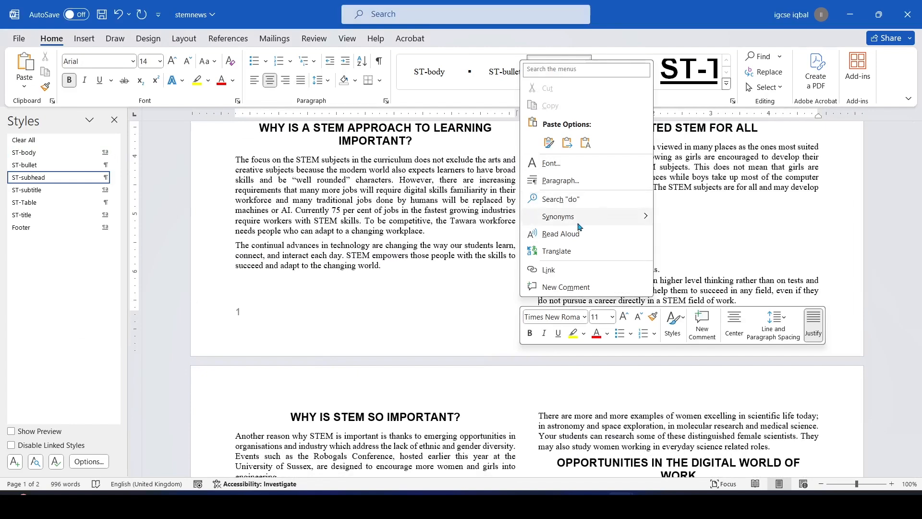
click(562, 181)
click(422, 99)
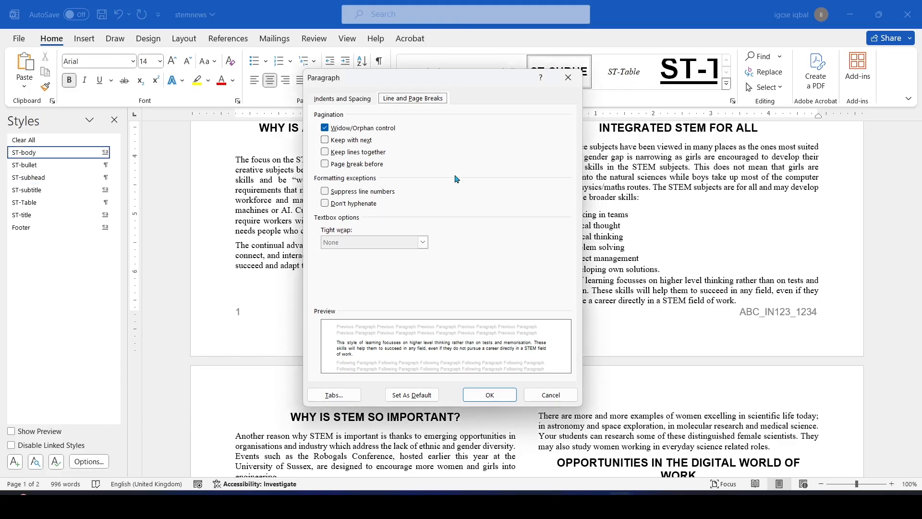
click(326, 129)
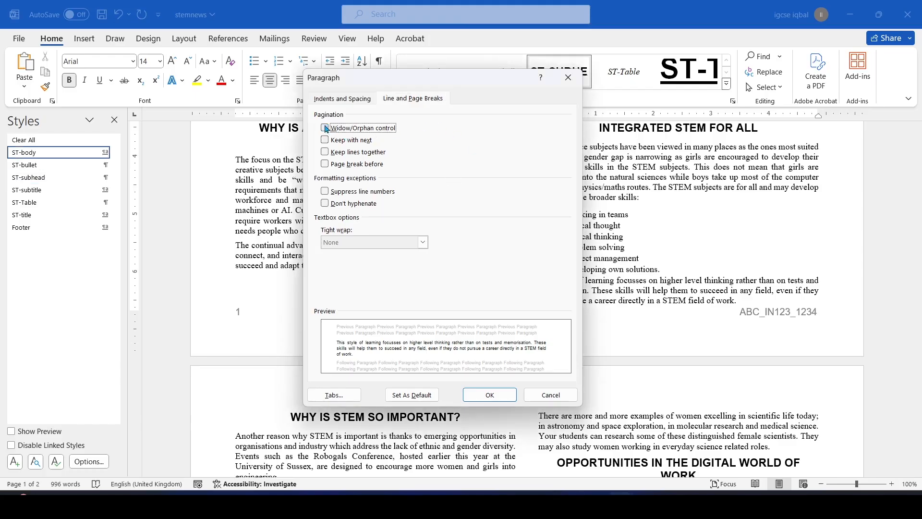
click(488, 390)
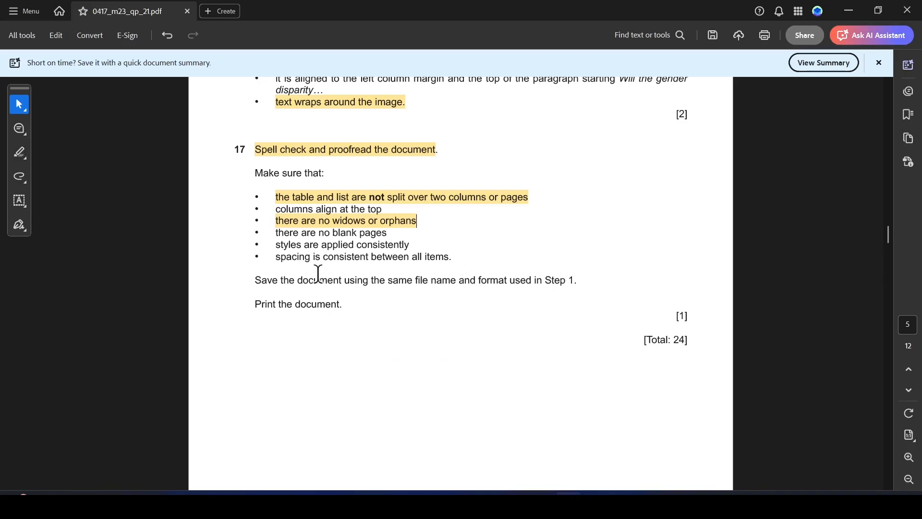
Select question 17's blank pages, styles and spacing checklist items in the exam paper
drag(274, 235, 417, 238)
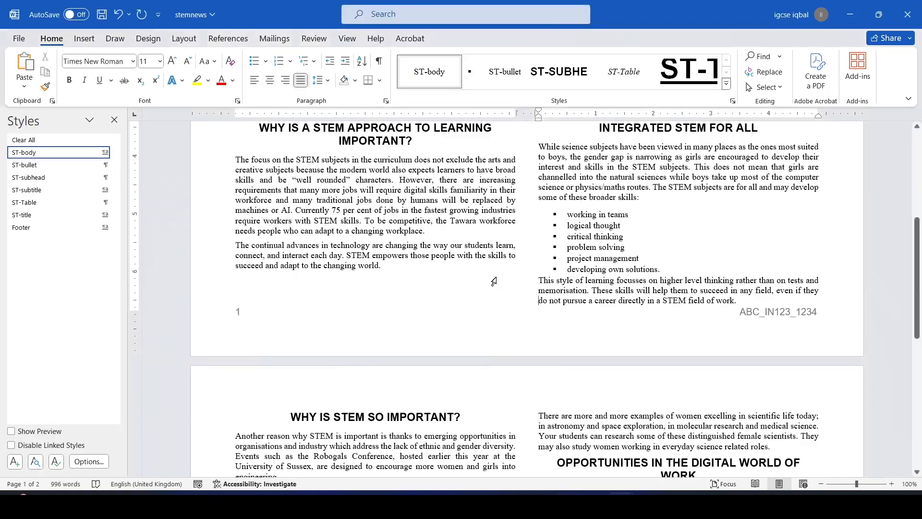
scroll(529, 288, down, 10)
scroll(500, 259, down, 1)
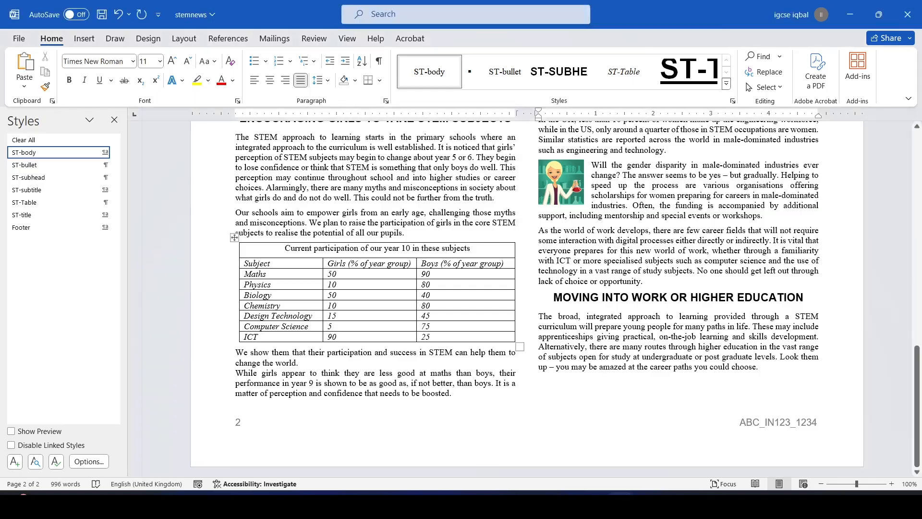
scroll(510, 283, up, 3)
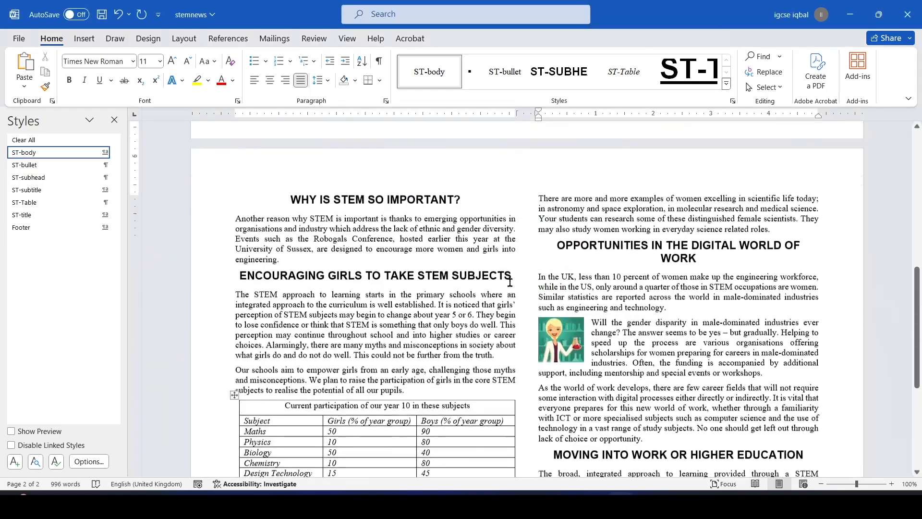
scroll(510, 282, up, 10)
scroll(504, 267, down, 10)
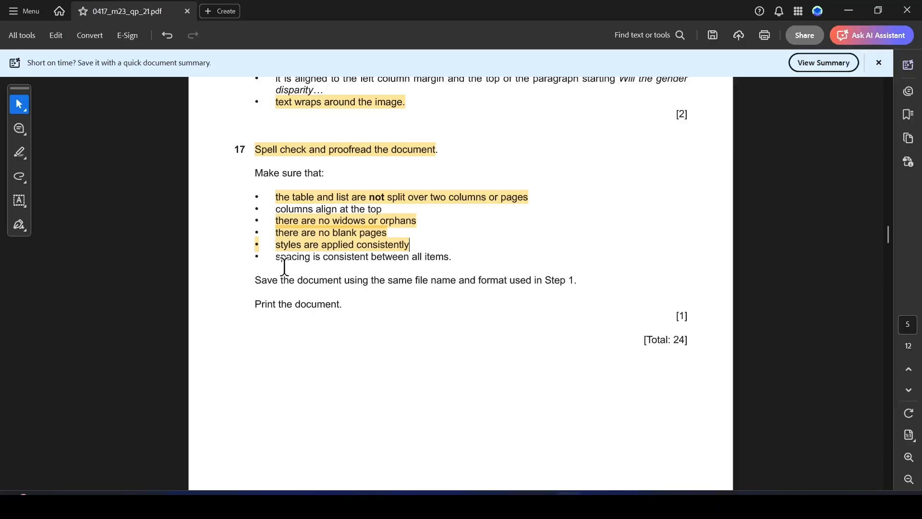
drag(283, 262, 463, 254)
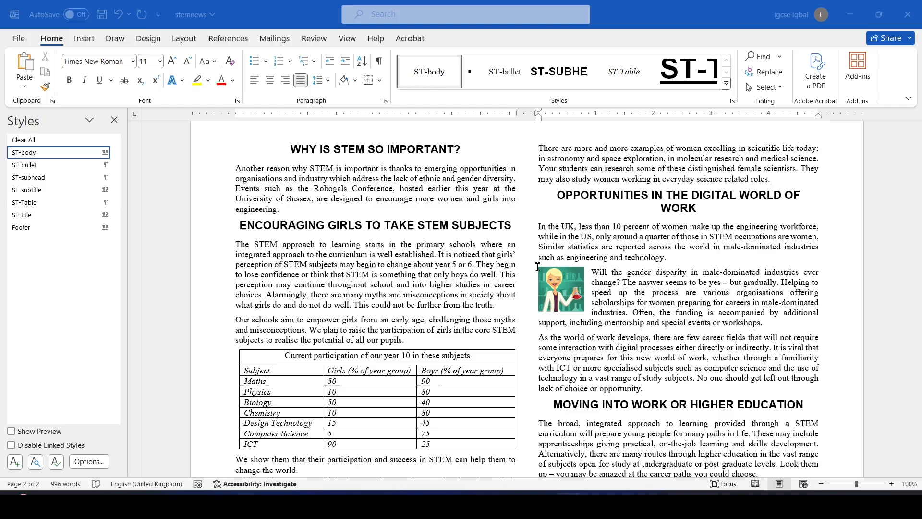
scroll(504, 288, down, 3)
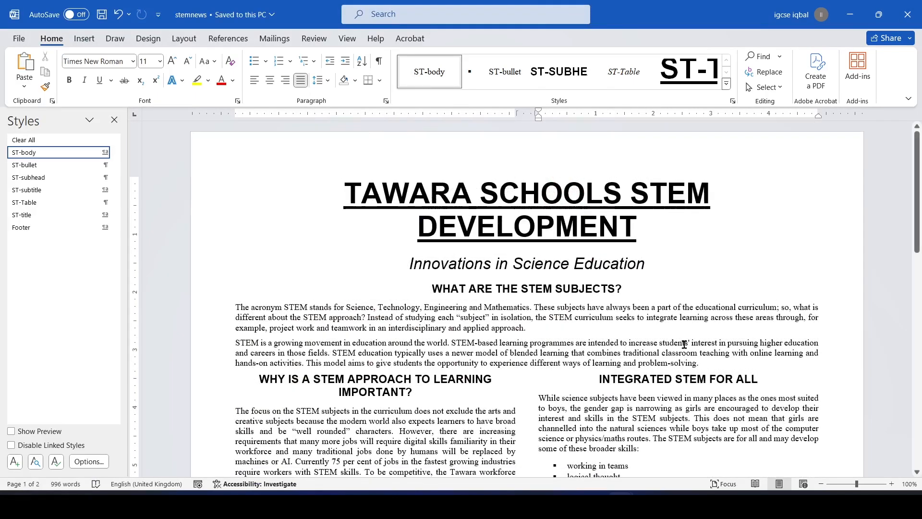